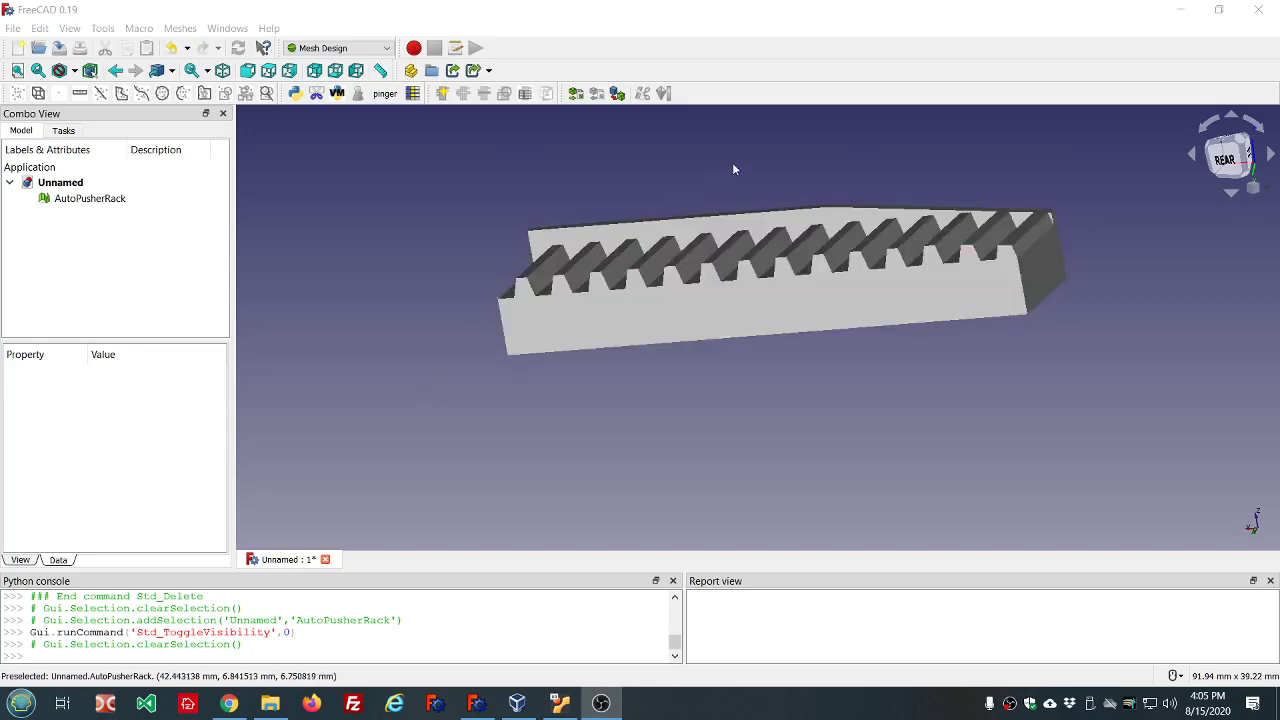
pyautogui.scroll(2, 733, 169)
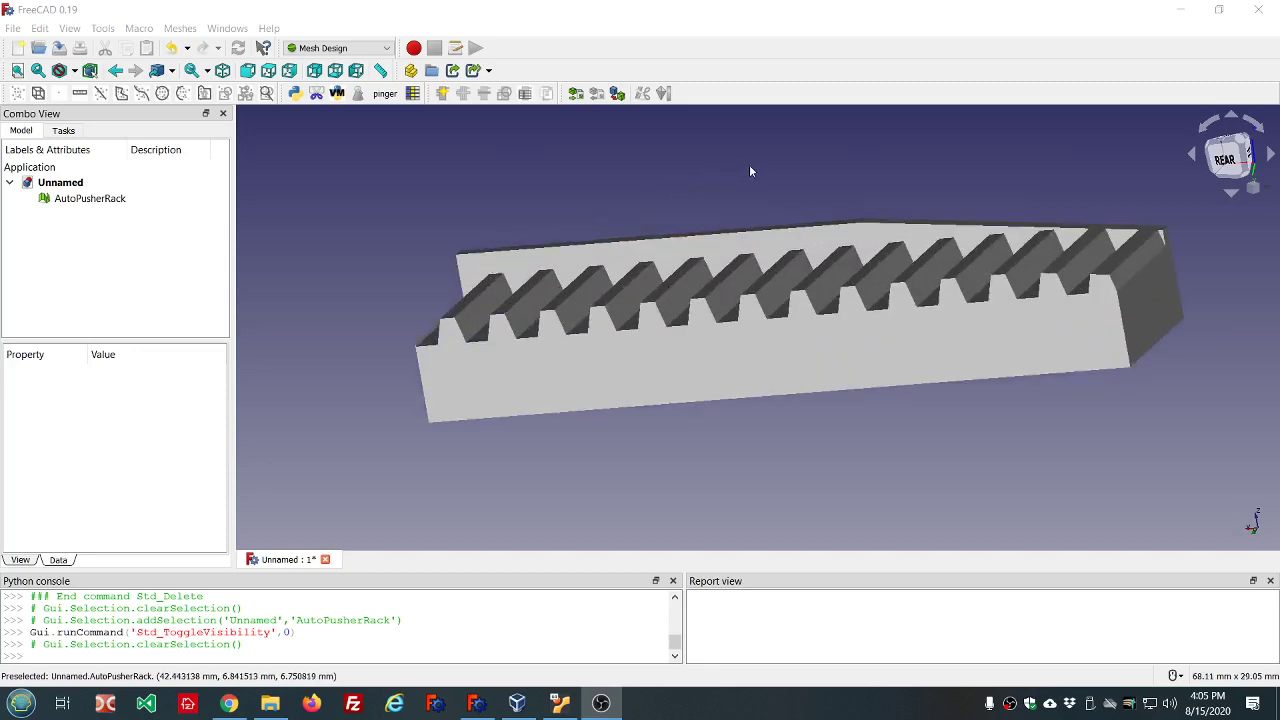
pyautogui.moveTo(753, 174)
pyautogui.mouseDown(button='middle')
pyautogui.moveTo(757, 197)
pyautogui.moveTo(740, 194)
pyautogui.moveTo(751, 199)
pyautogui.mouseUp(button='middle')
pyautogui.scroll(-3, 750, 198)
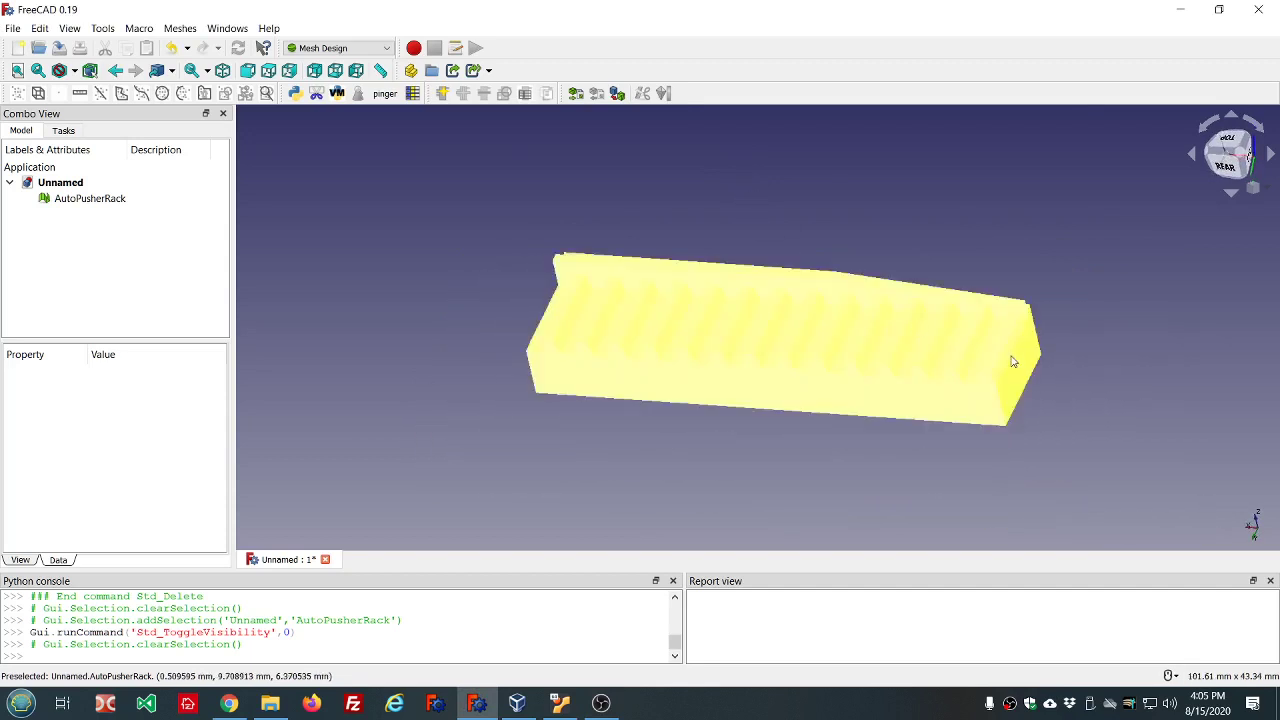
pyautogui.scroll(1, 1088, 370)
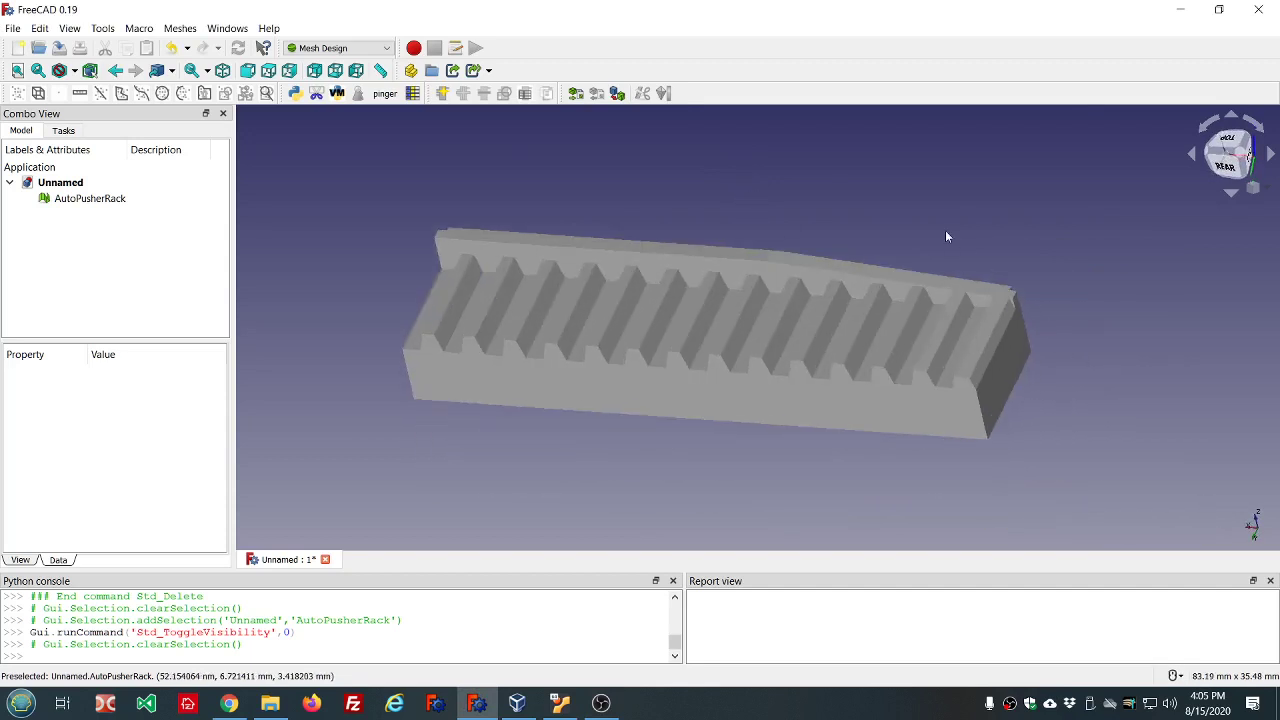
pyautogui.scroll(1, 947, 236)
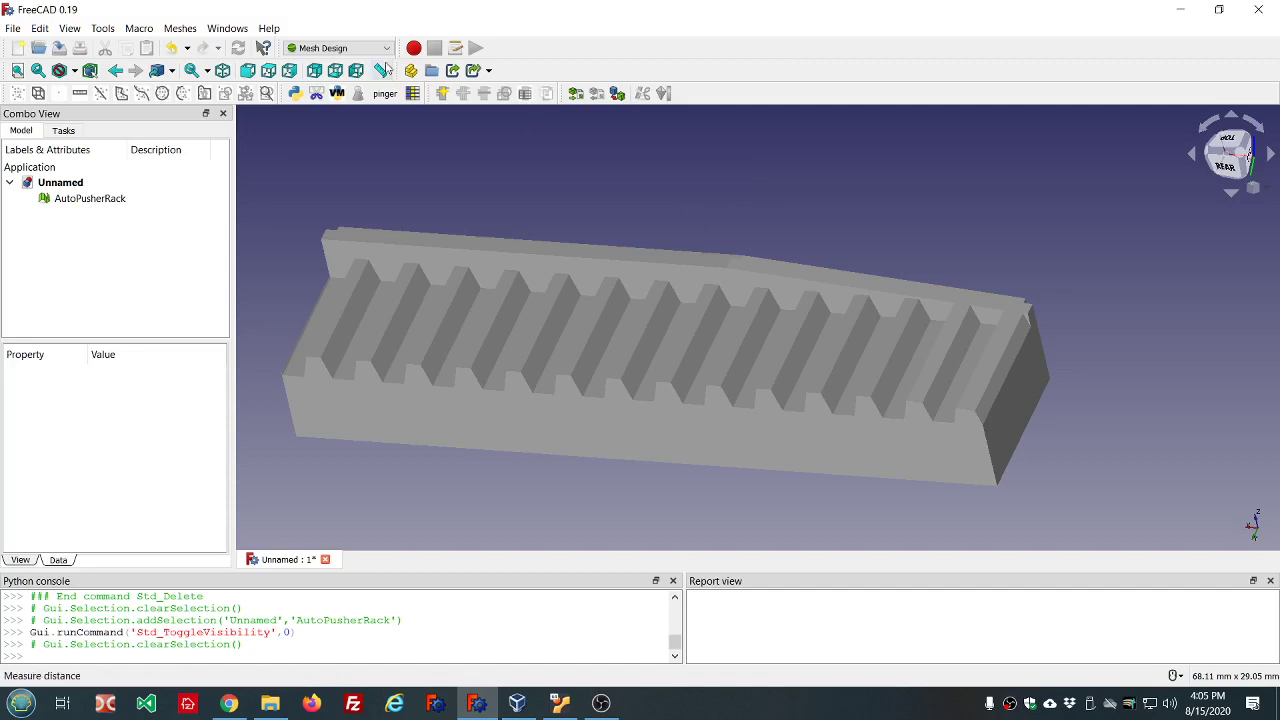
# - Check the installed FreeCAD version and revision details, and close the information window
pyautogui.click(270, 28)
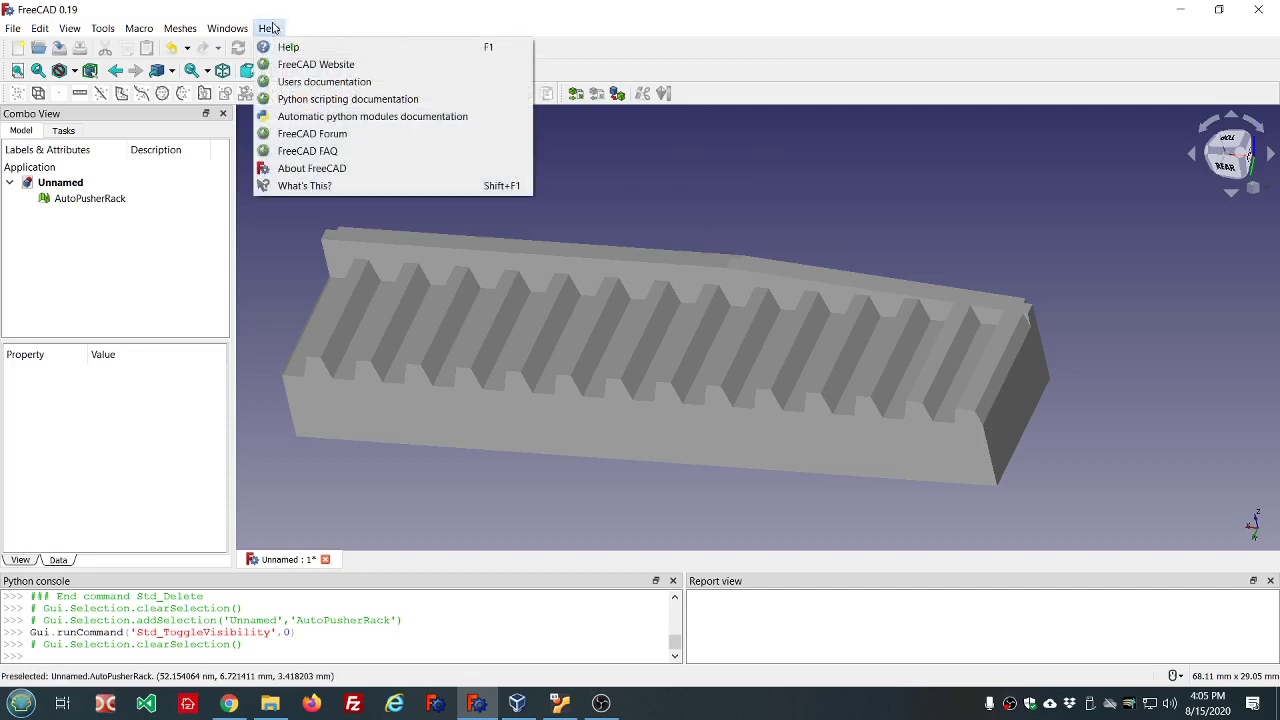
pyautogui.click(294, 170)
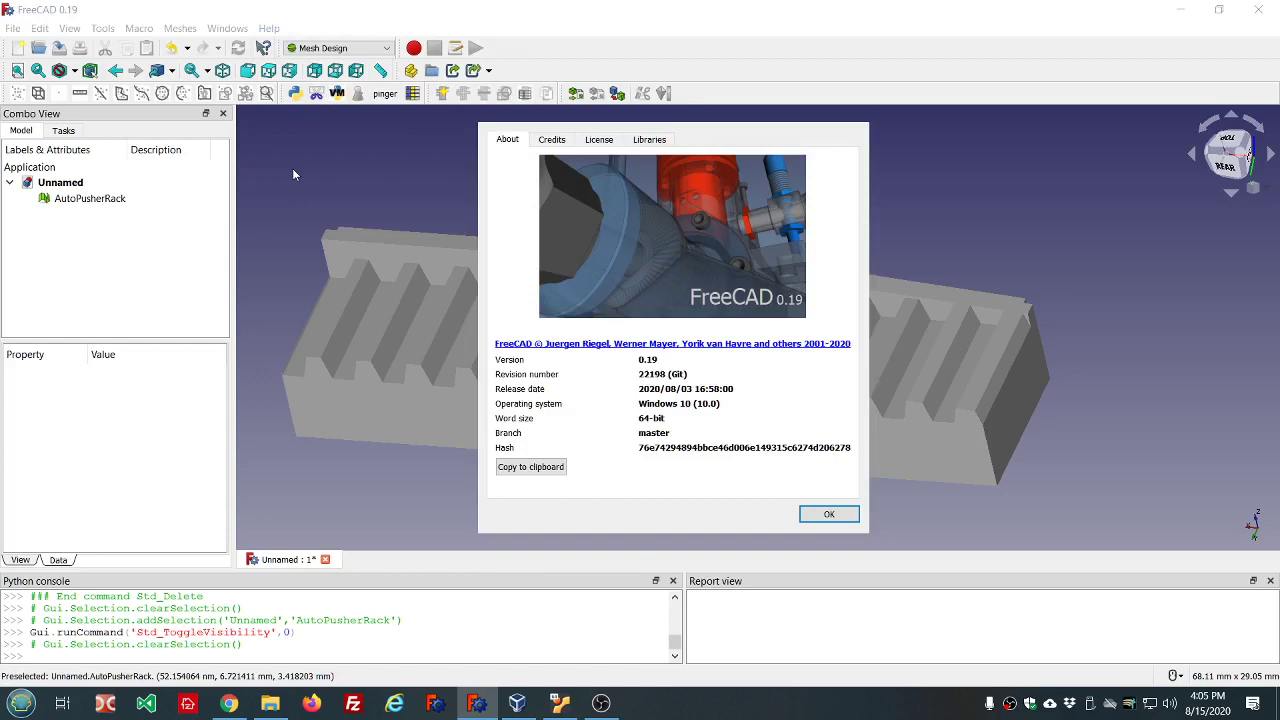
pyautogui.click(829, 516)
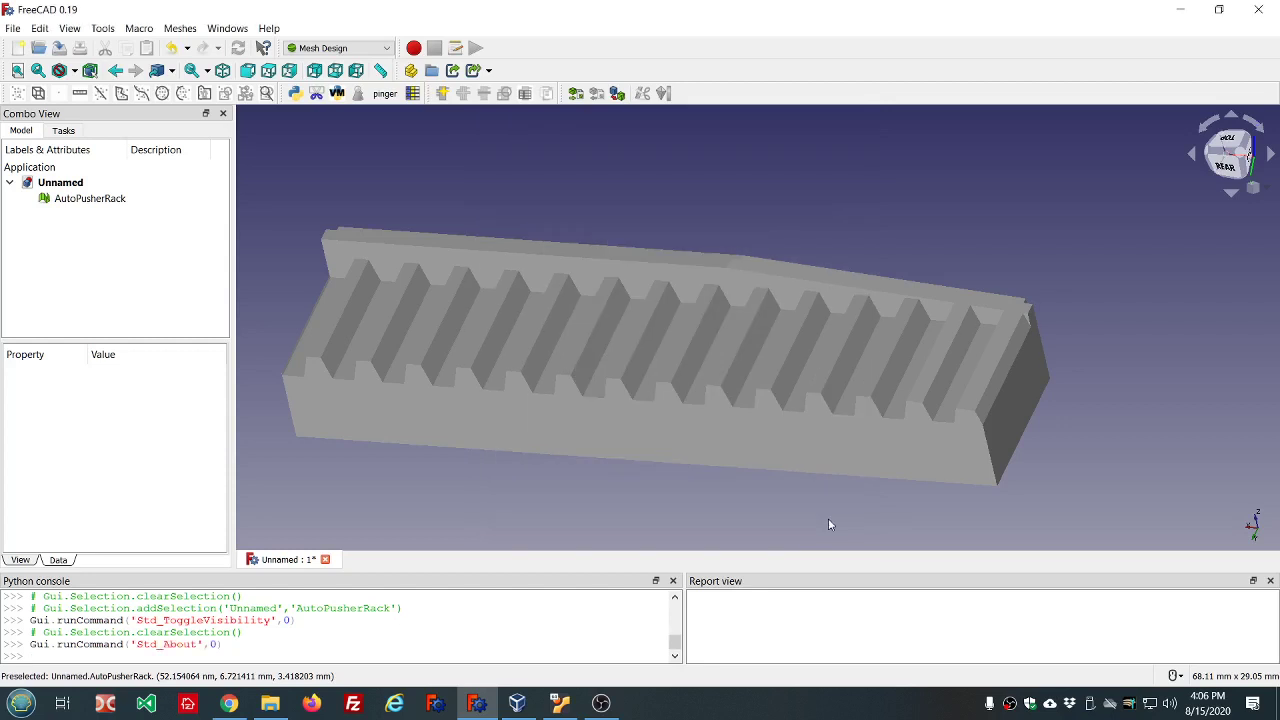
# - Examine the rack mesh's teeth, side wall and sloped edge from several angles
pyautogui.moveTo(743, 509); pyautogui.dragTo(720, 490, button='middle')
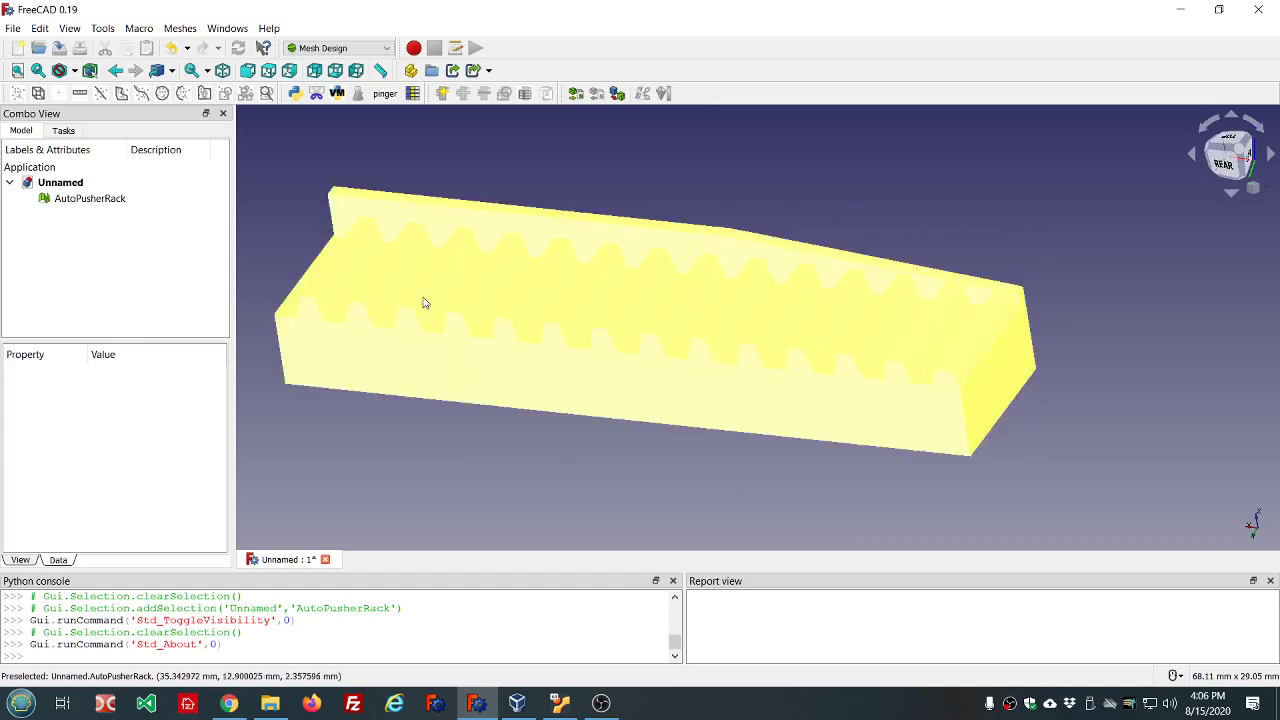
pyautogui.moveTo(329, 166); pyautogui.dragTo(353, 184, button='middle')
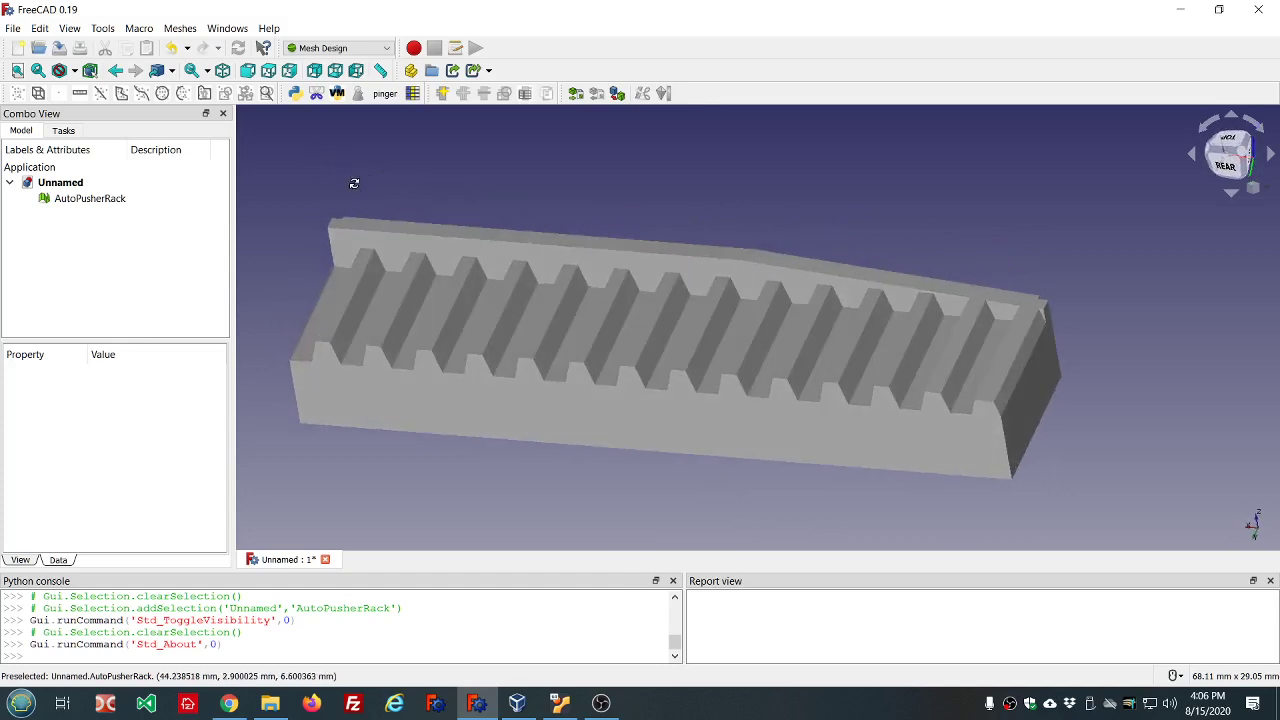
pyautogui.moveTo(746, 221); pyautogui.dragTo(788, 212, button='middle')
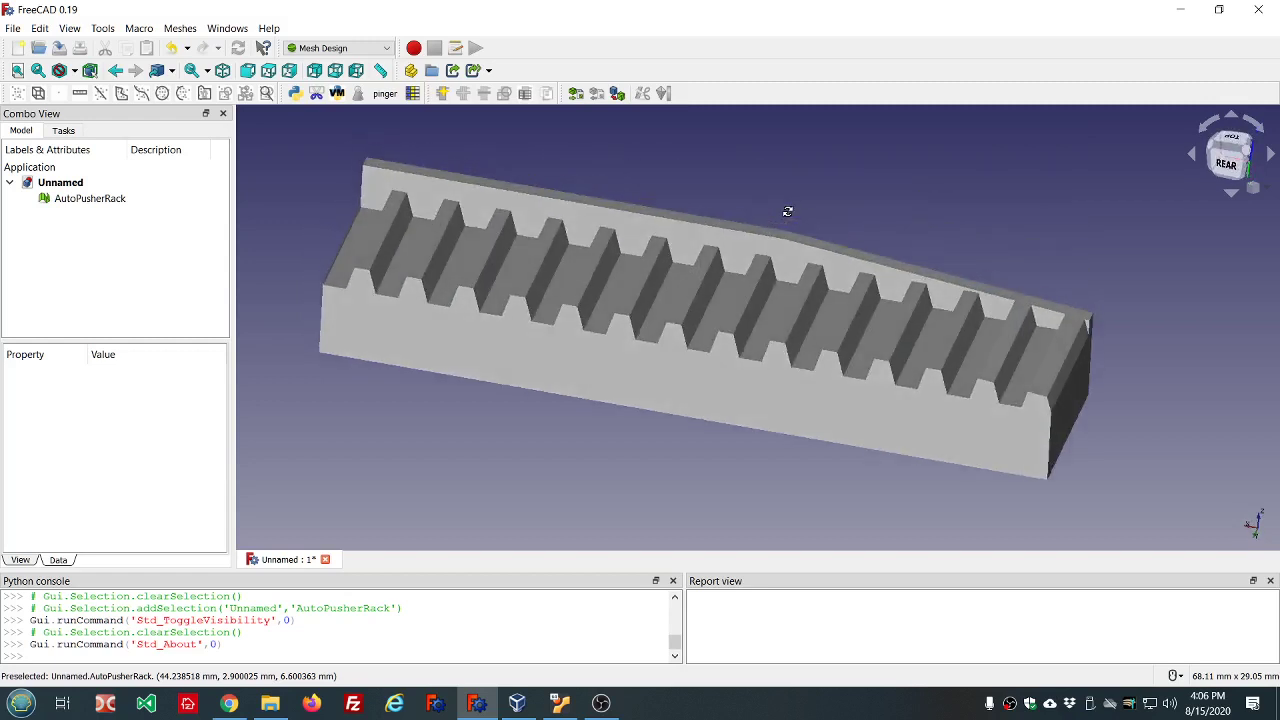
pyautogui.scroll(-2, 660, 142)
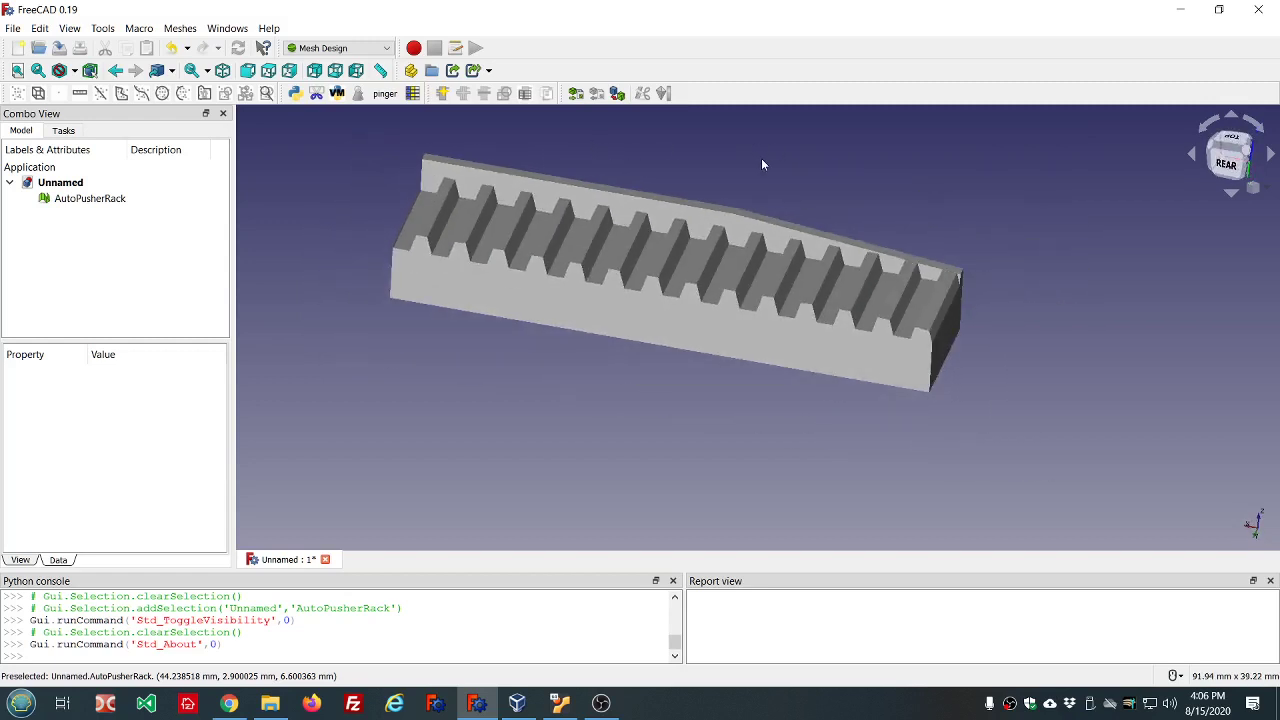
pyautogui.scroll(2, 727, 157)
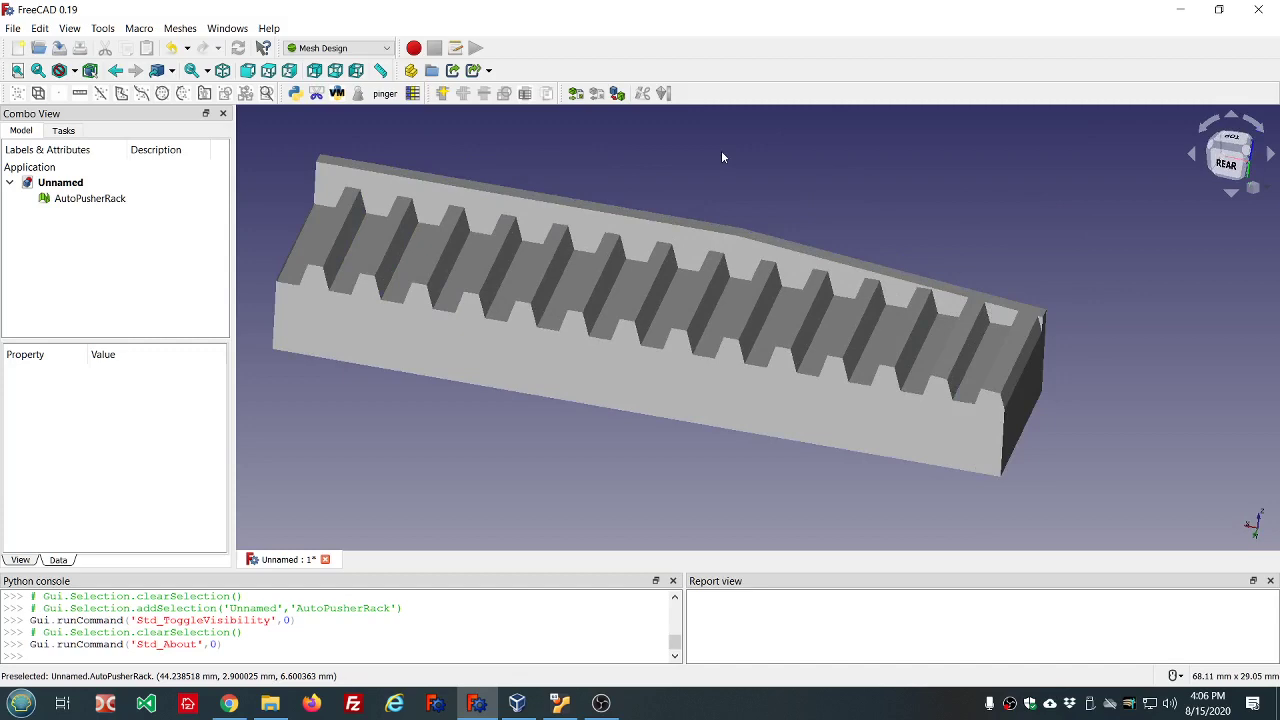
pyautogui.moveTo(723, 157); pyautogui.dragTo(521, 135, button='middle')
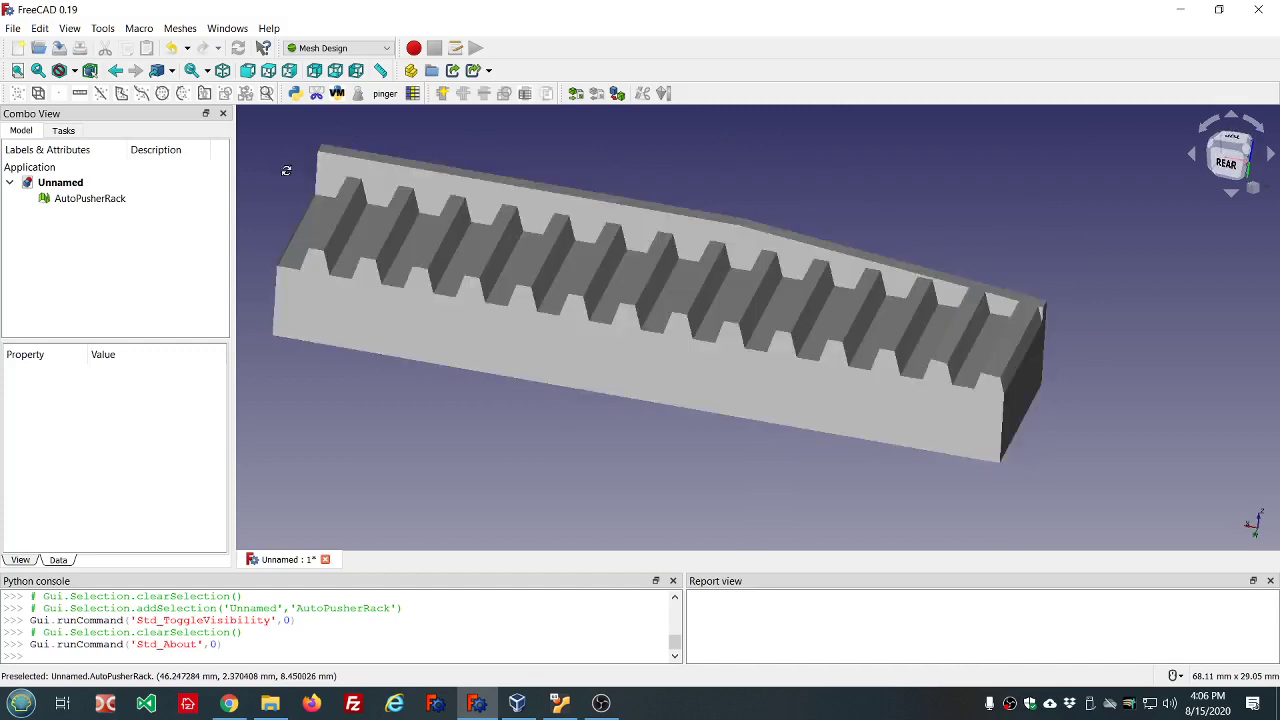
pyautogui.moveTo(286, 170); pyautogui.dragTo(336, 210, button='middle')
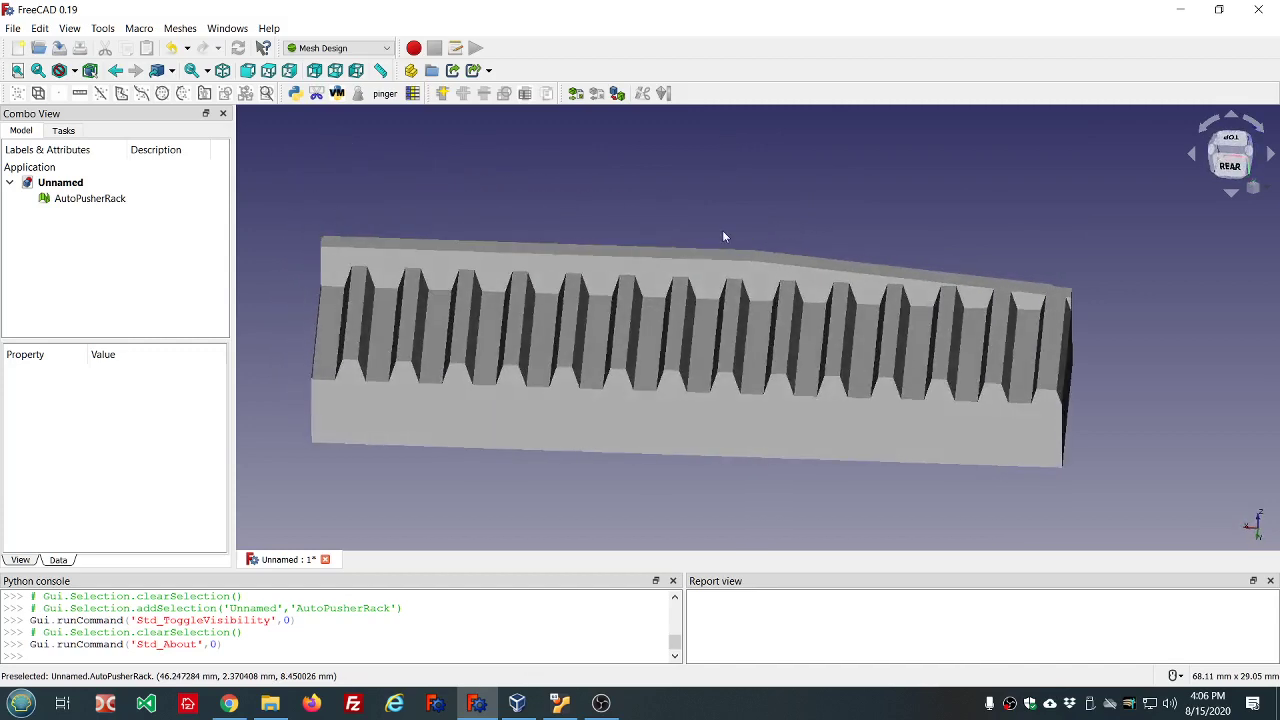
pyautogui.moveTo(908, 247); pyautogui.dragTo(921, 232, button='middle')
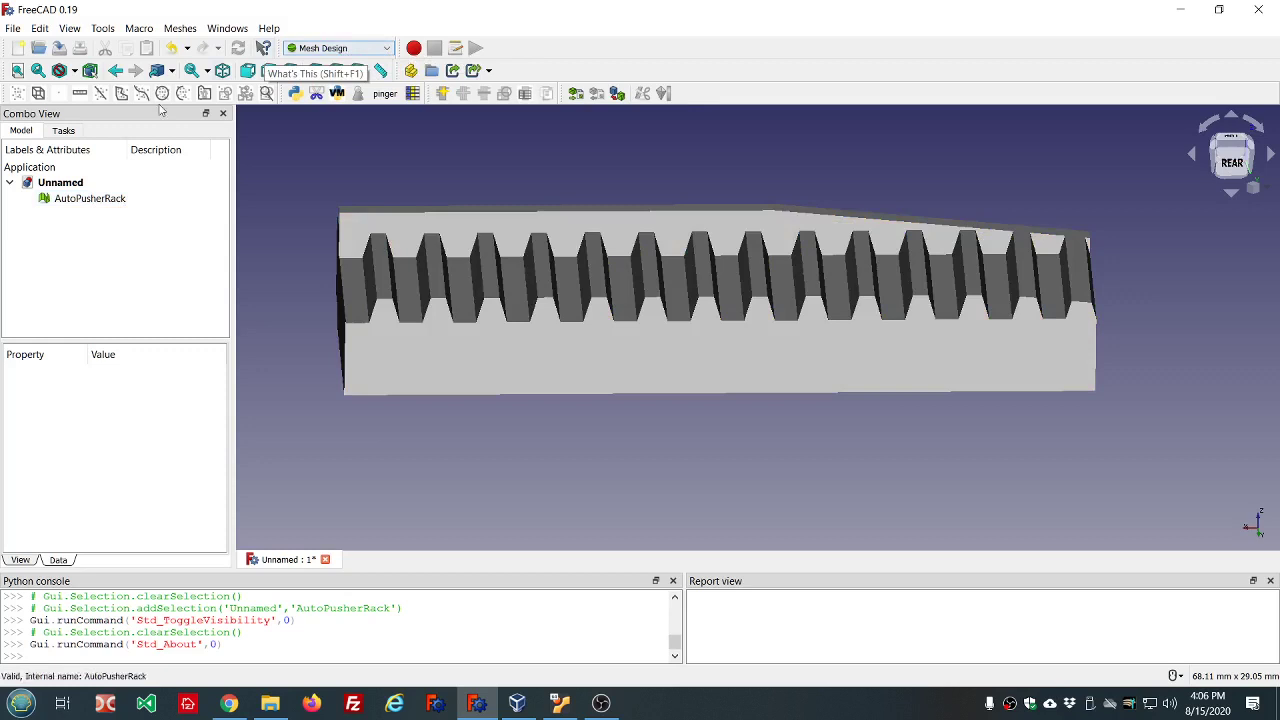
# - Evaluate the AutoPusherRack mesh for defects by running all the analysis tests together
pyautogui.click(86, 199)
pyautogui.click(179, 28)
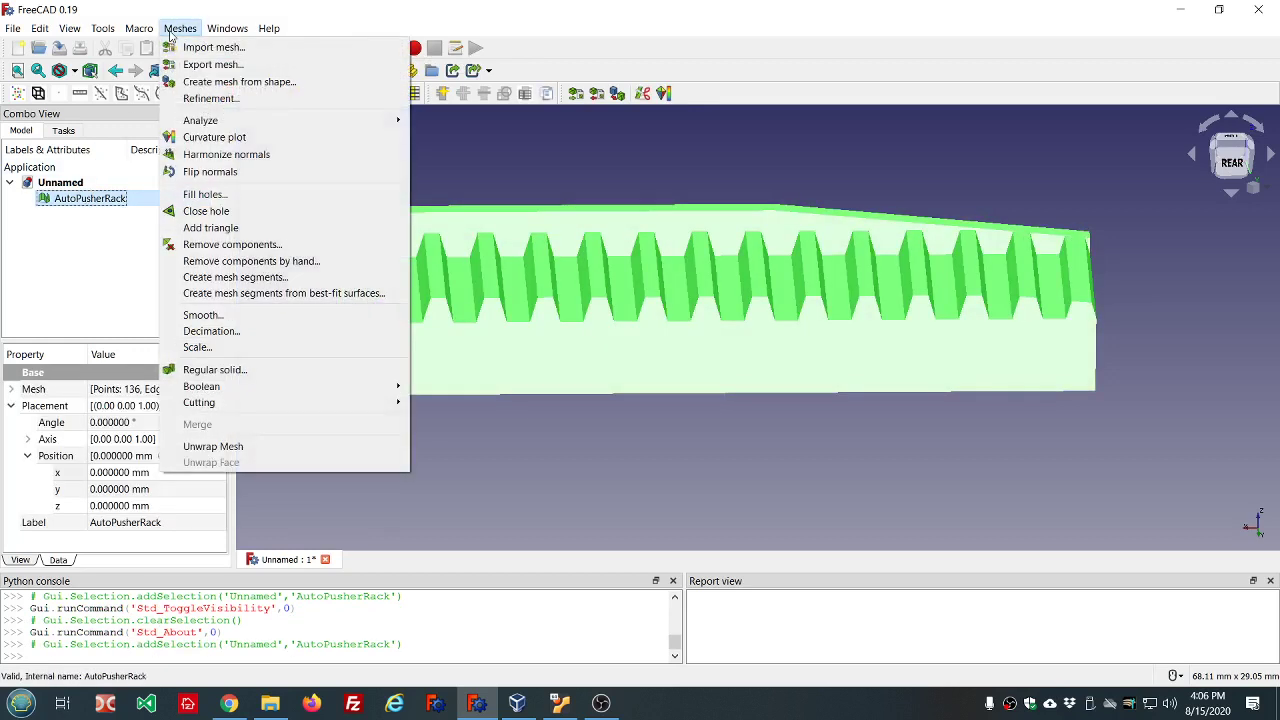
pyautogui.moveTo(238, 122)
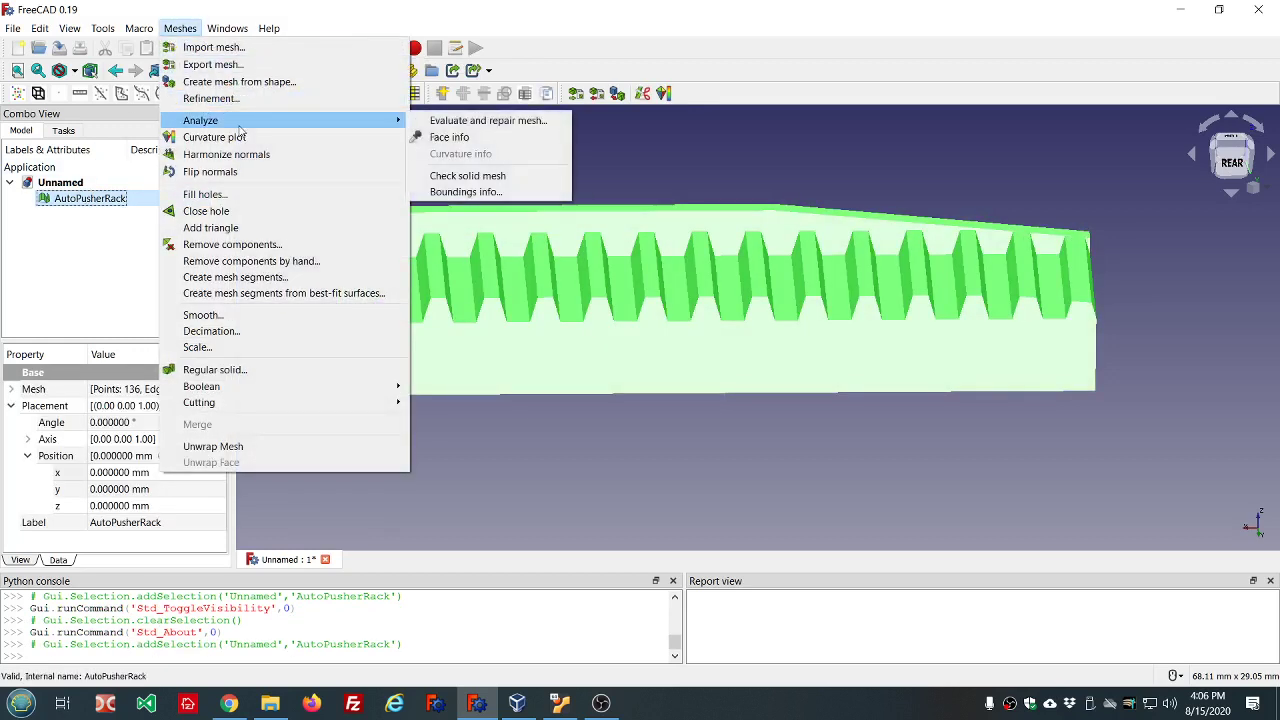
pyautogui.click(471, 122)
pyautogui.scroll(-2, 568, 144)
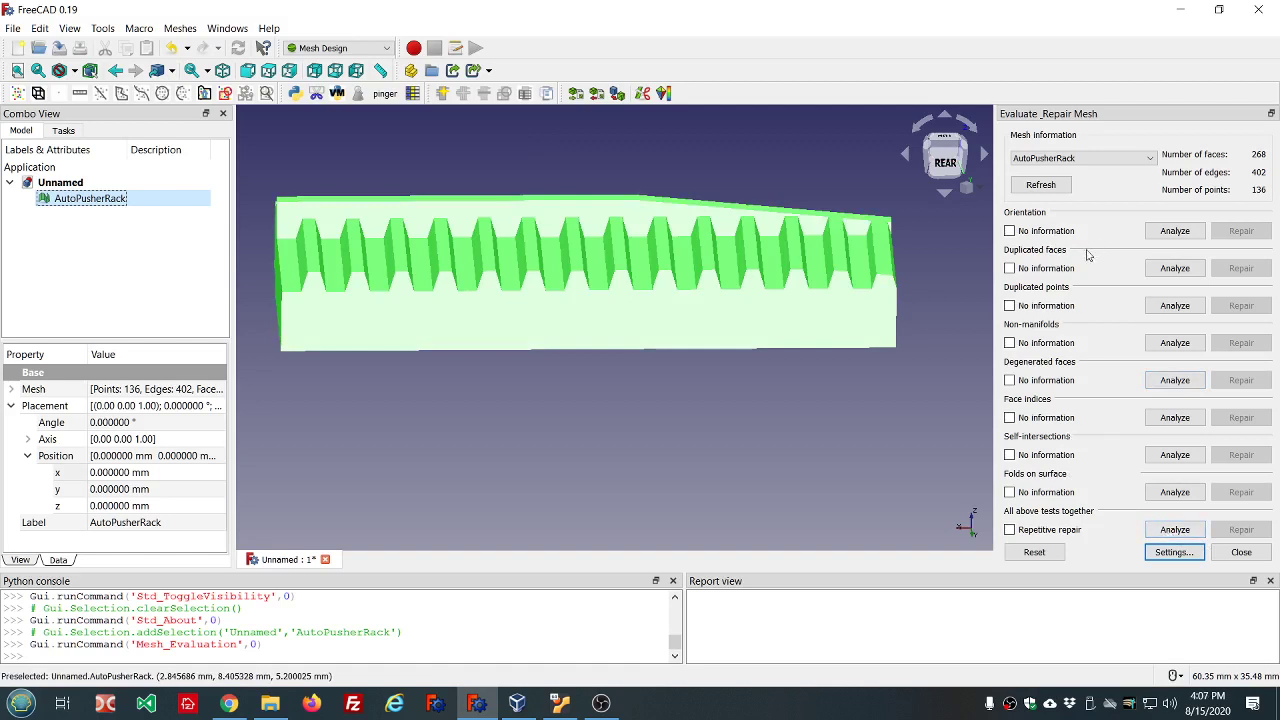
pyautogui.click(1175, 530)
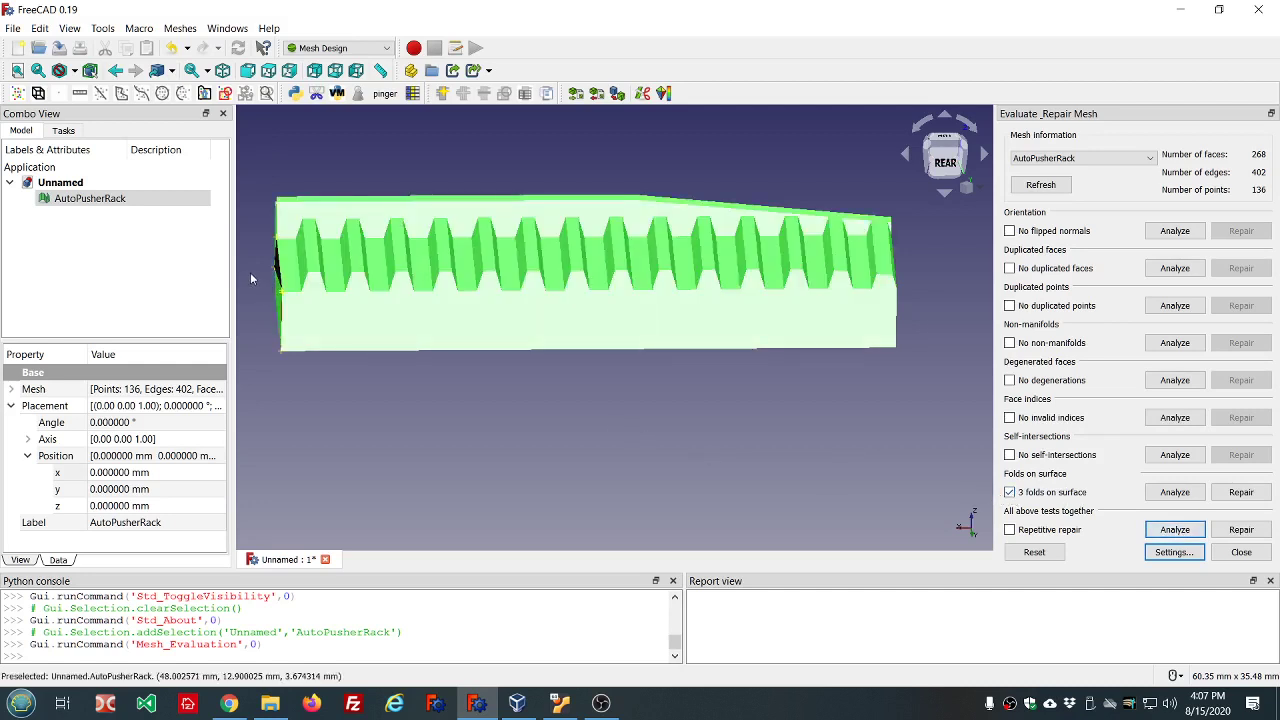
# - Inspect the areas flagged by the mesh analysis at the rack's end face, and close the mesh evaluation
pyautogui.scroll(5, 250, 272)
pyautogui.scroll(-5, 279, 304)
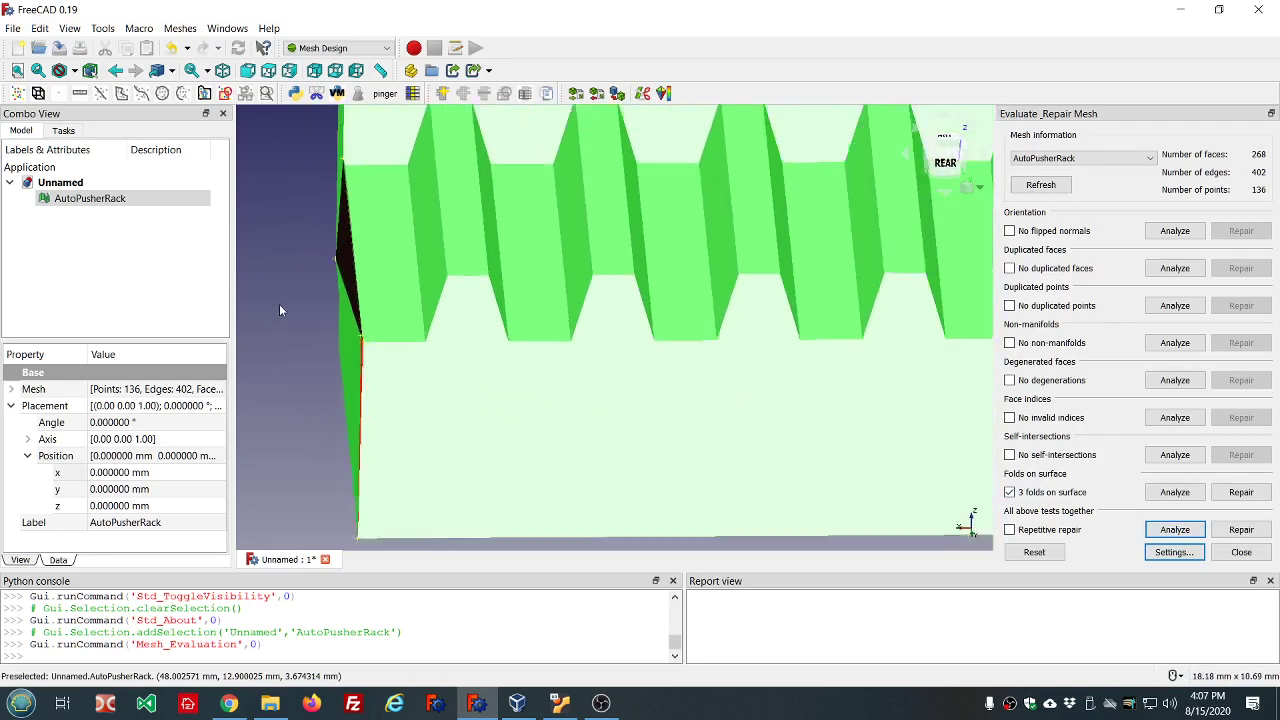
pyautogui.moveTo(280, 320); pyautogui.dragTo(316, 334, button='middle')
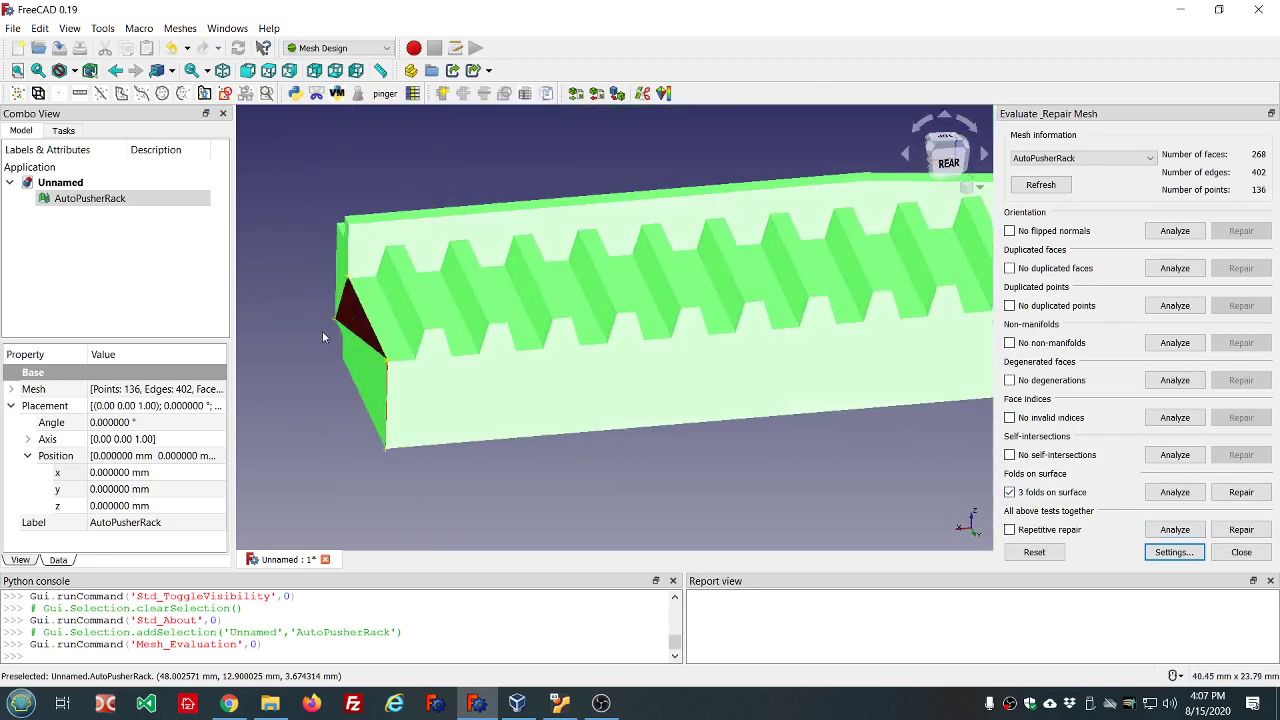
pyautogui.scroll(5, 329, 332)
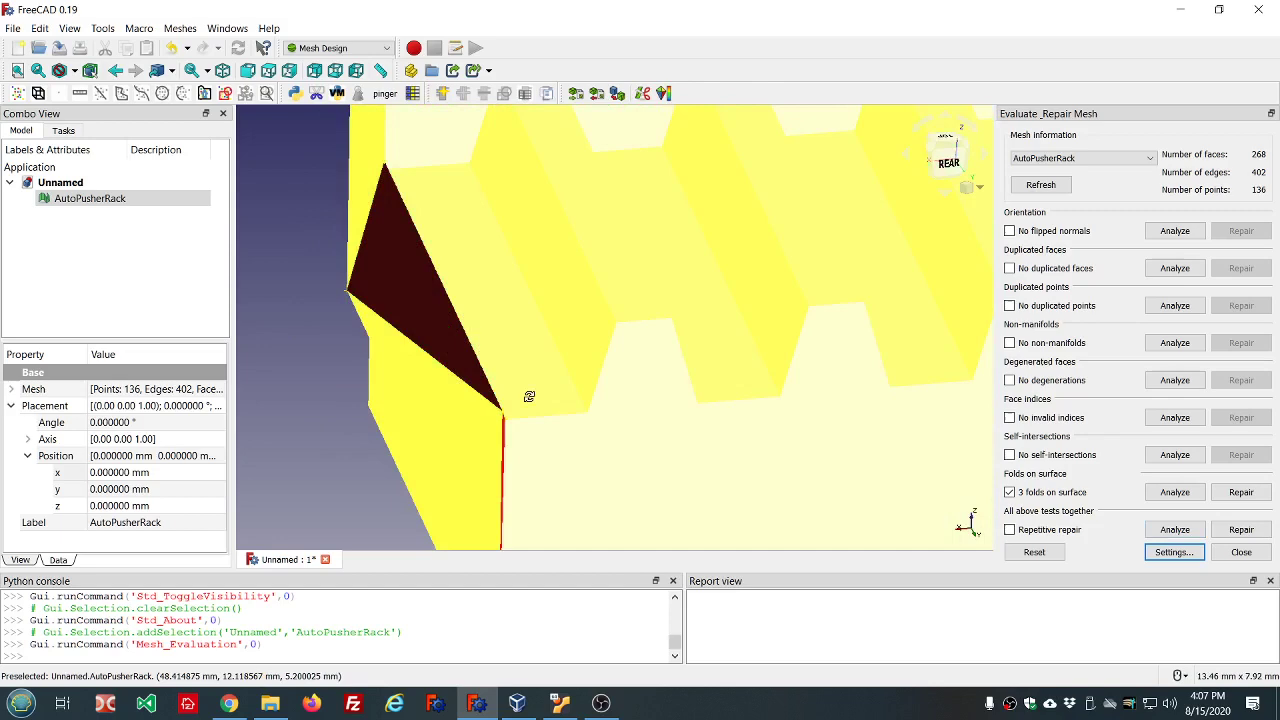
pyautogui.scroll(-5, 529, 396)
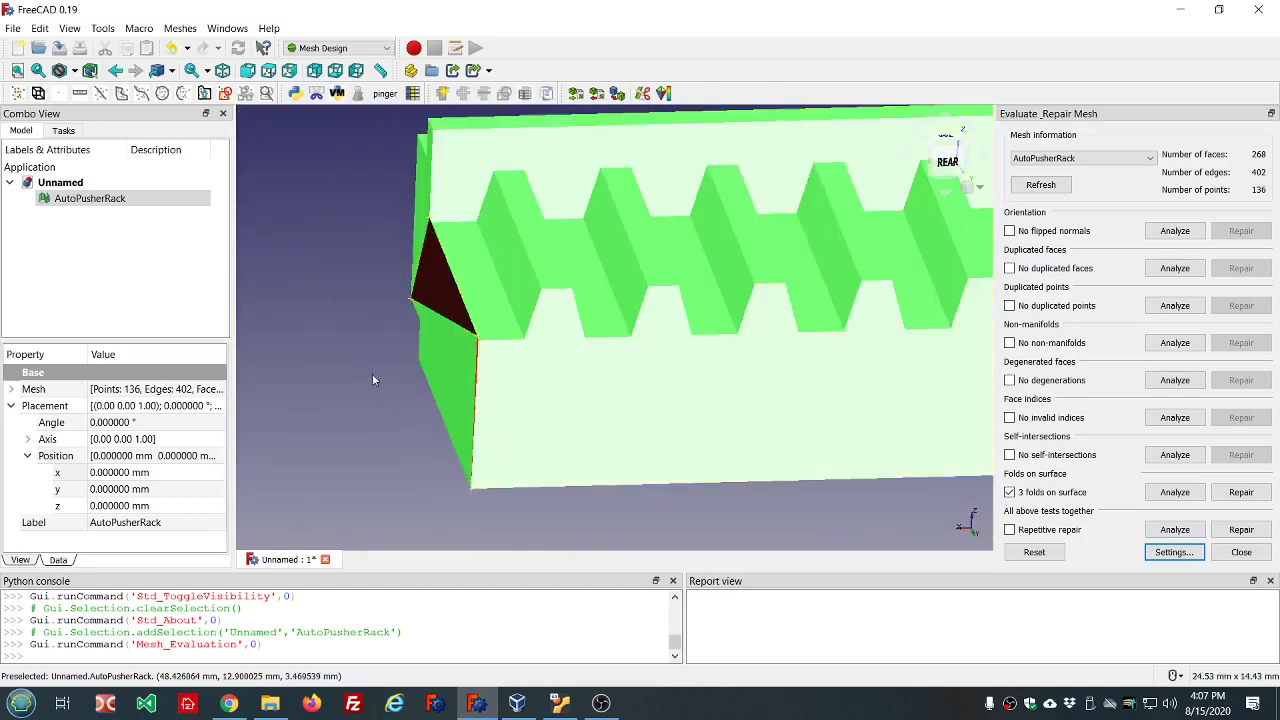
pyautogui.click(373, 380)
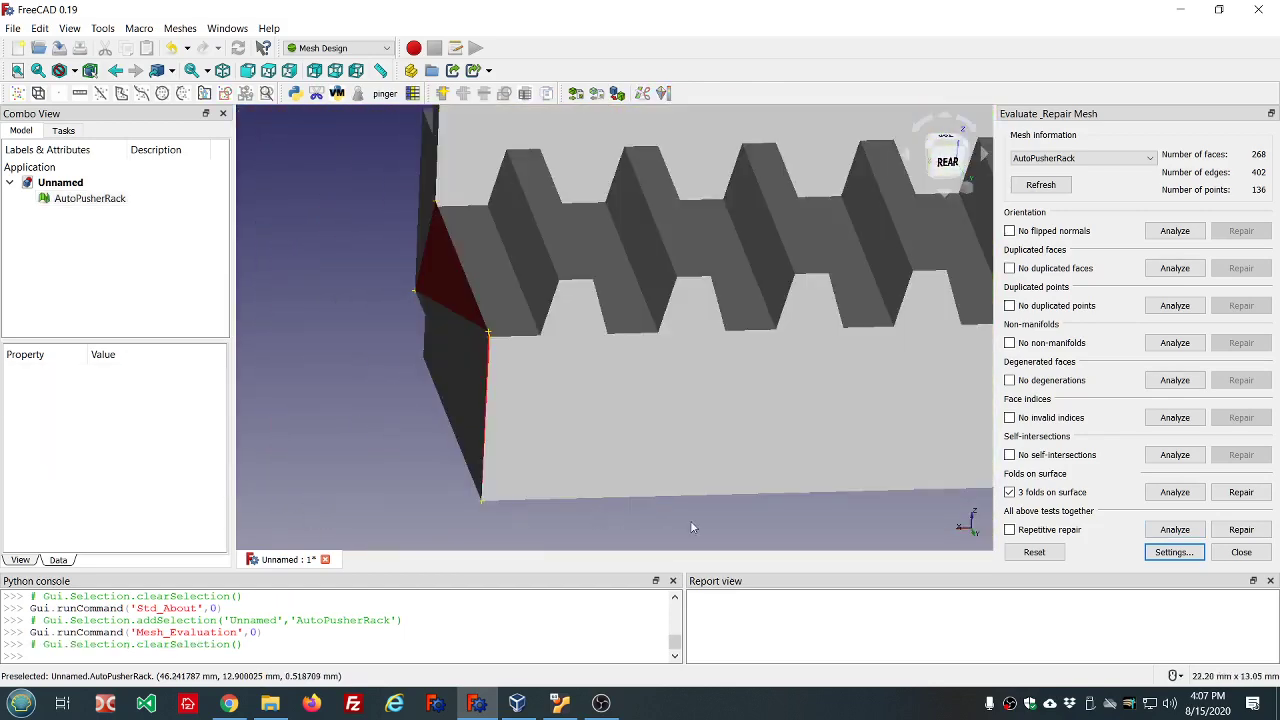
pyautogui.moveTo(691, 527); pyautogui.dragTo(565, 341, button='middle')
pyautogui.scroll(2, 565, 341)
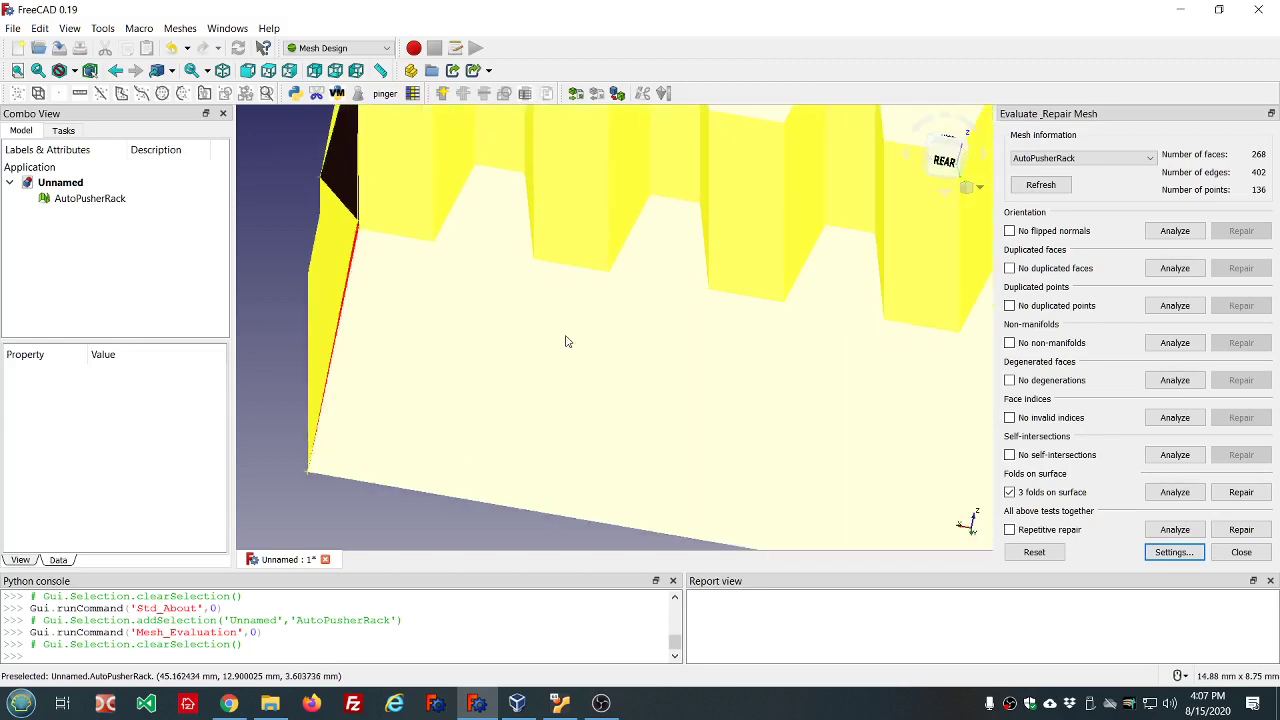
pyautogui.click(1241, 552)
# - Examine the rack's end face beside the first tooth gap, starting from the rear view, and compare it with the whole part
pyautogui.moveTo(1129, 514); pyautogui.dragTo(1233, 170, button='middle')
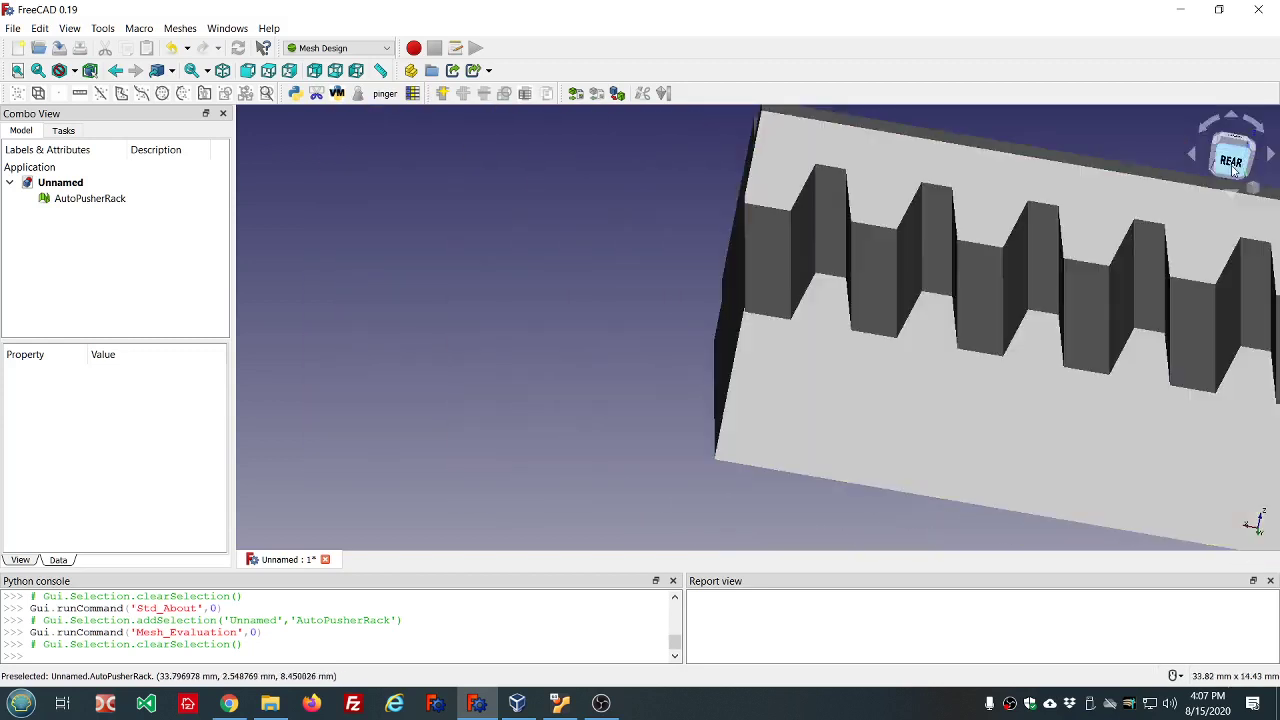
pyautogui.click(1231, 163)
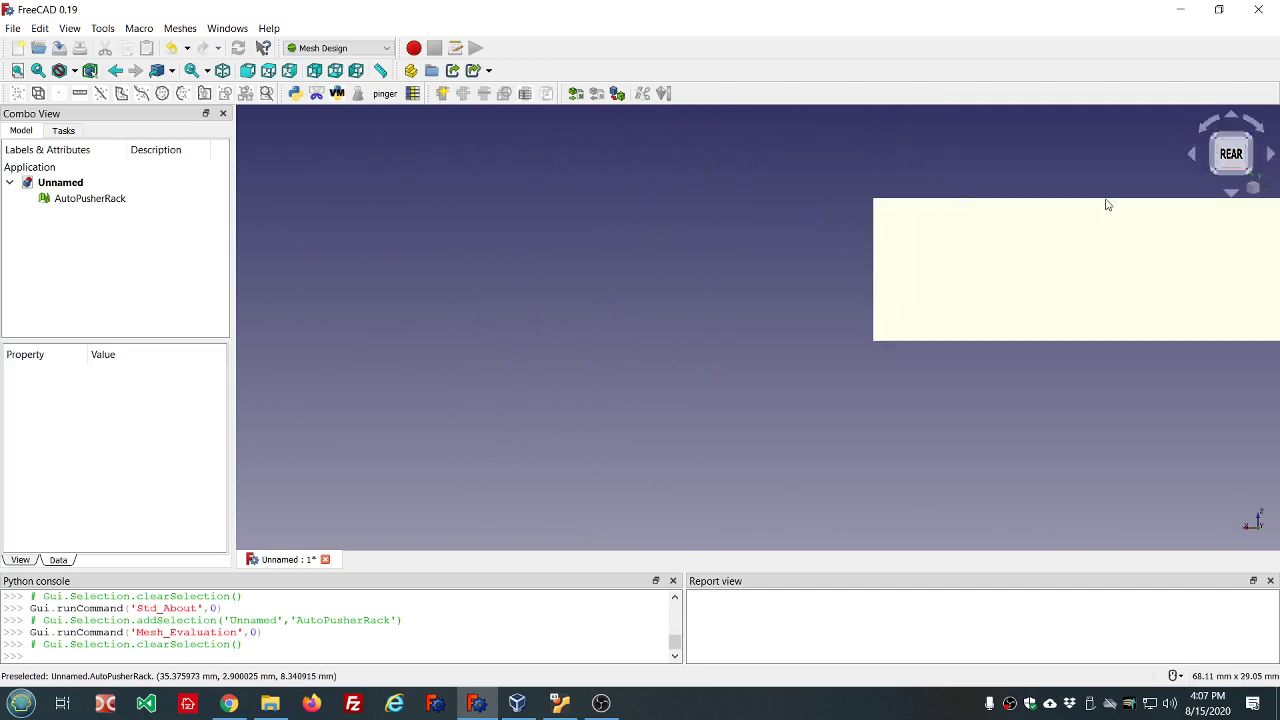
pyautogui.moveTo(1137, 143); pyautogui.dragTo(1138, 158, button='middle')
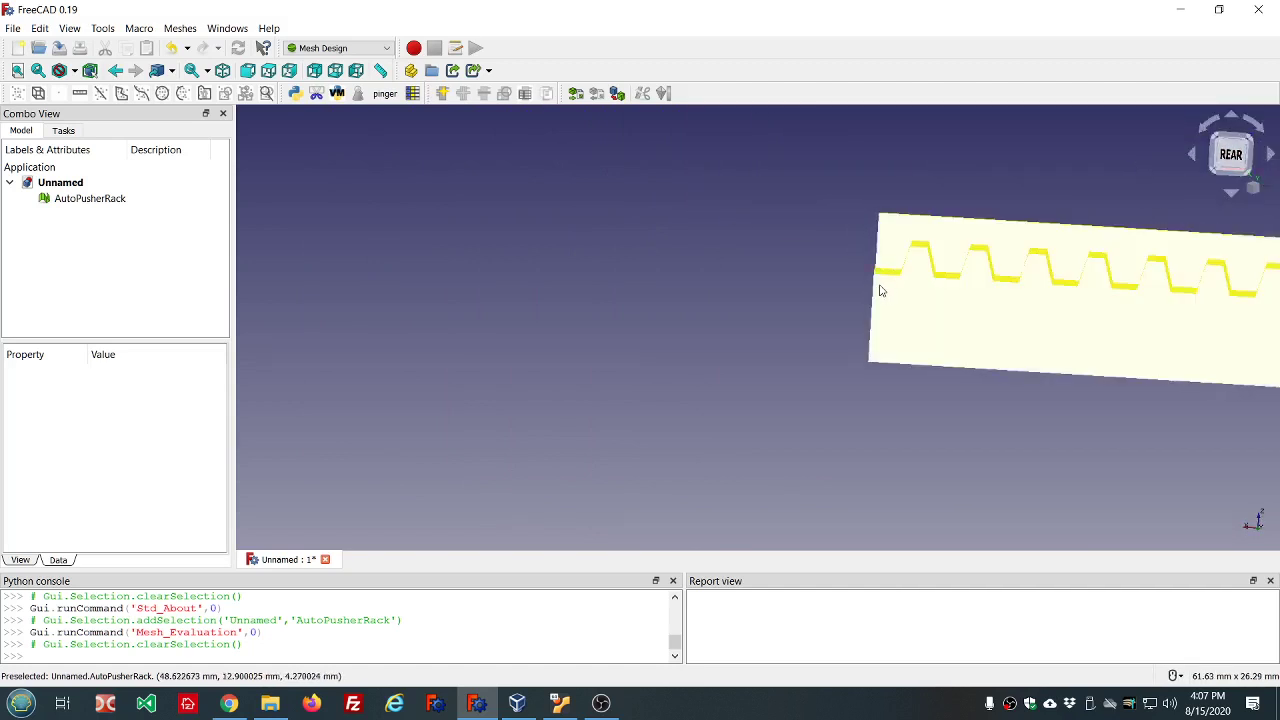
pyautogui.scroll(5, 883, 251)
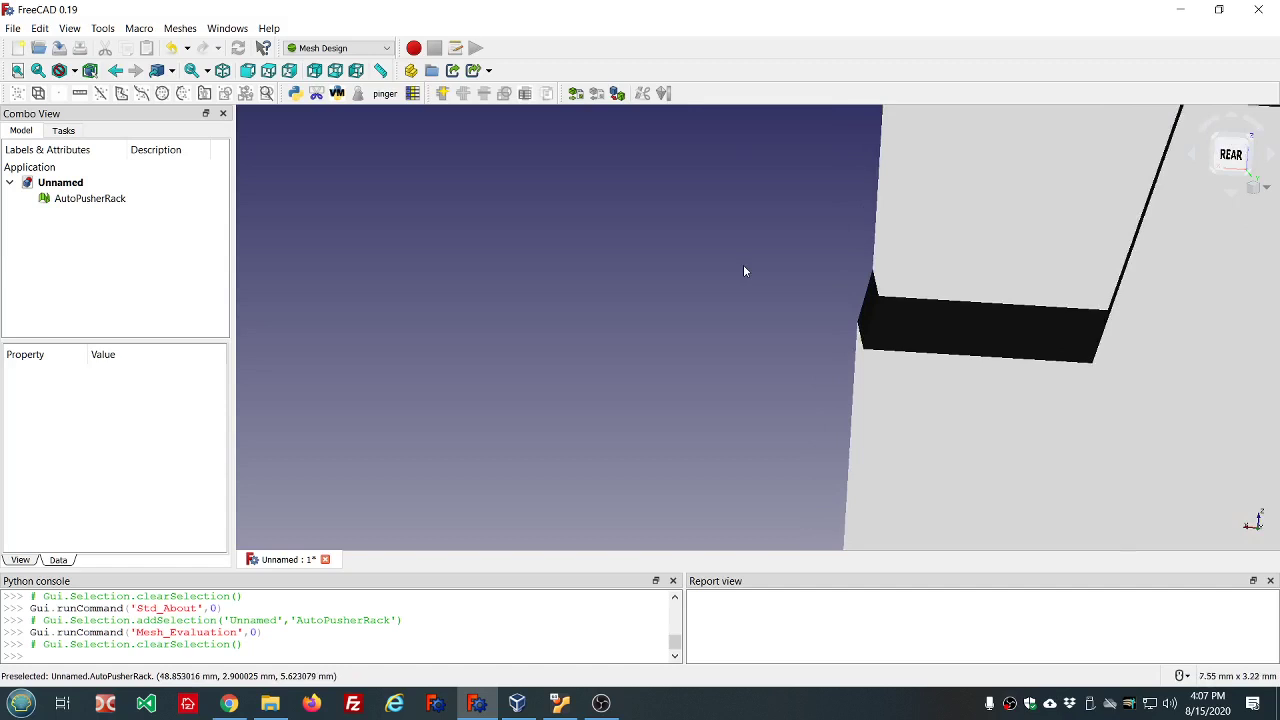
pyautogui.scroll(1, 743, 271)
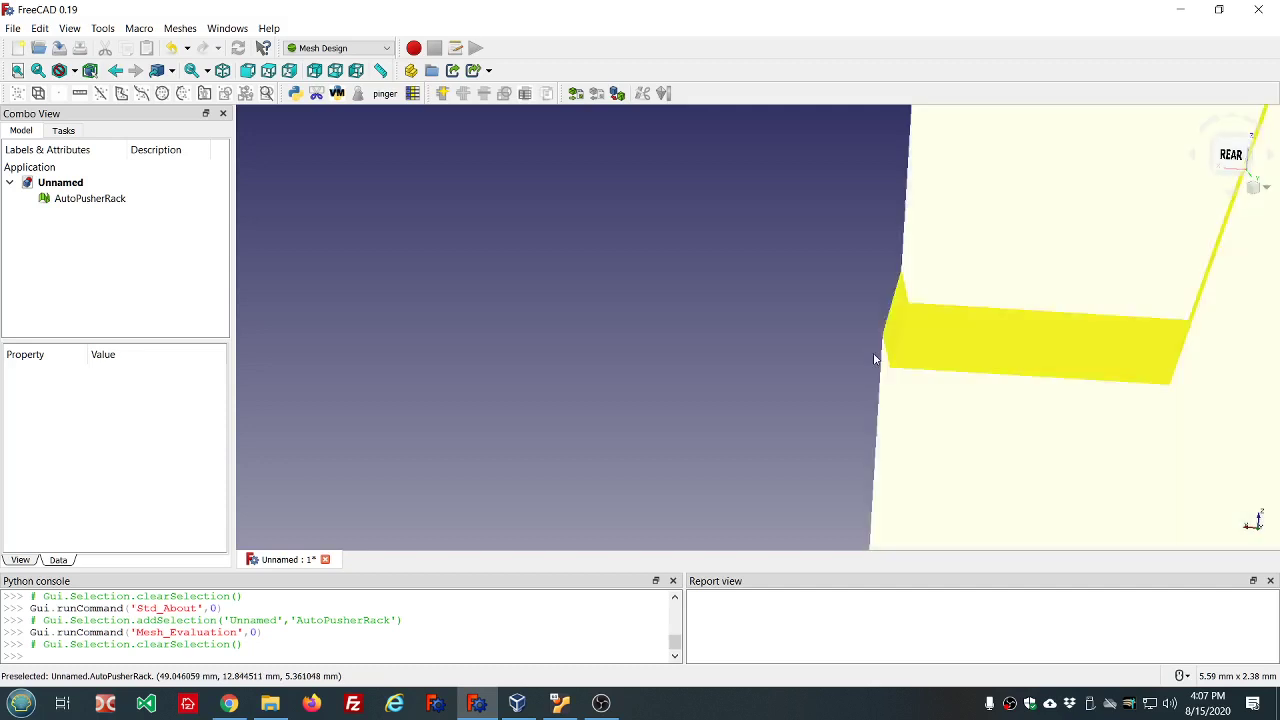
pyautogui.scroll(-5, 808, 312)
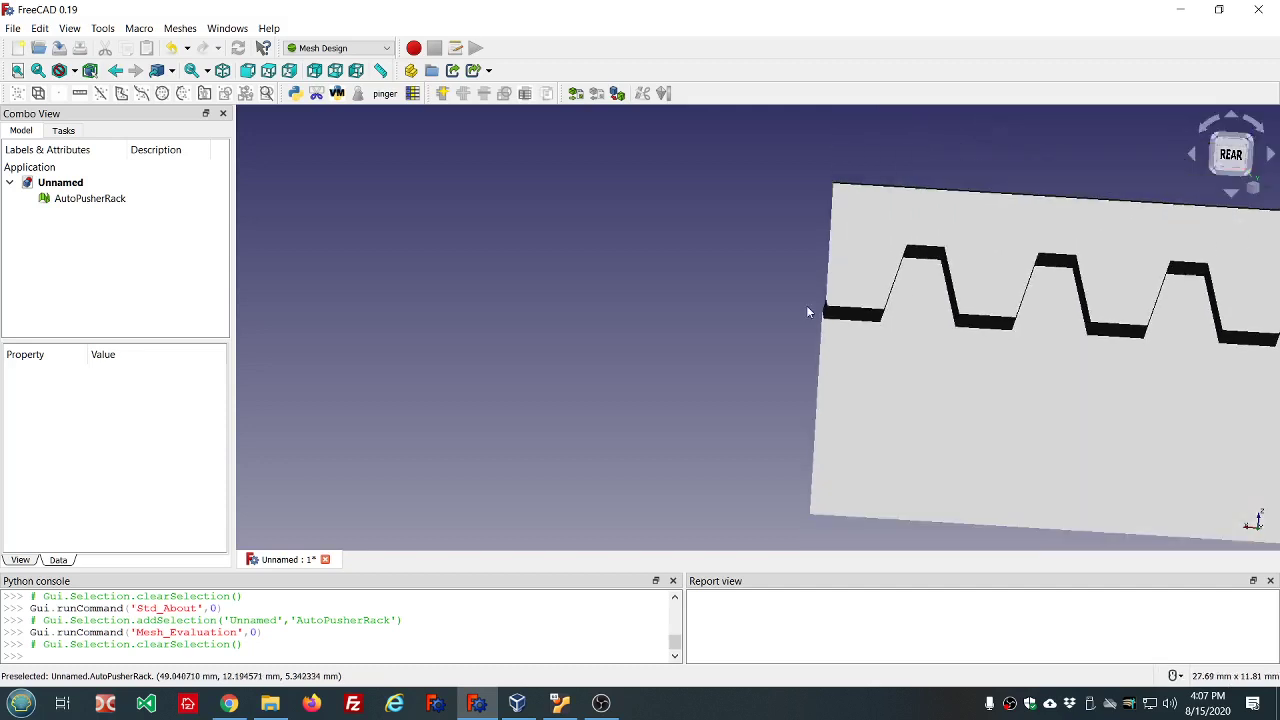
pyautogui.scroll(-2, 808, 312)
pyautogui.scroll(4, 808, 312)
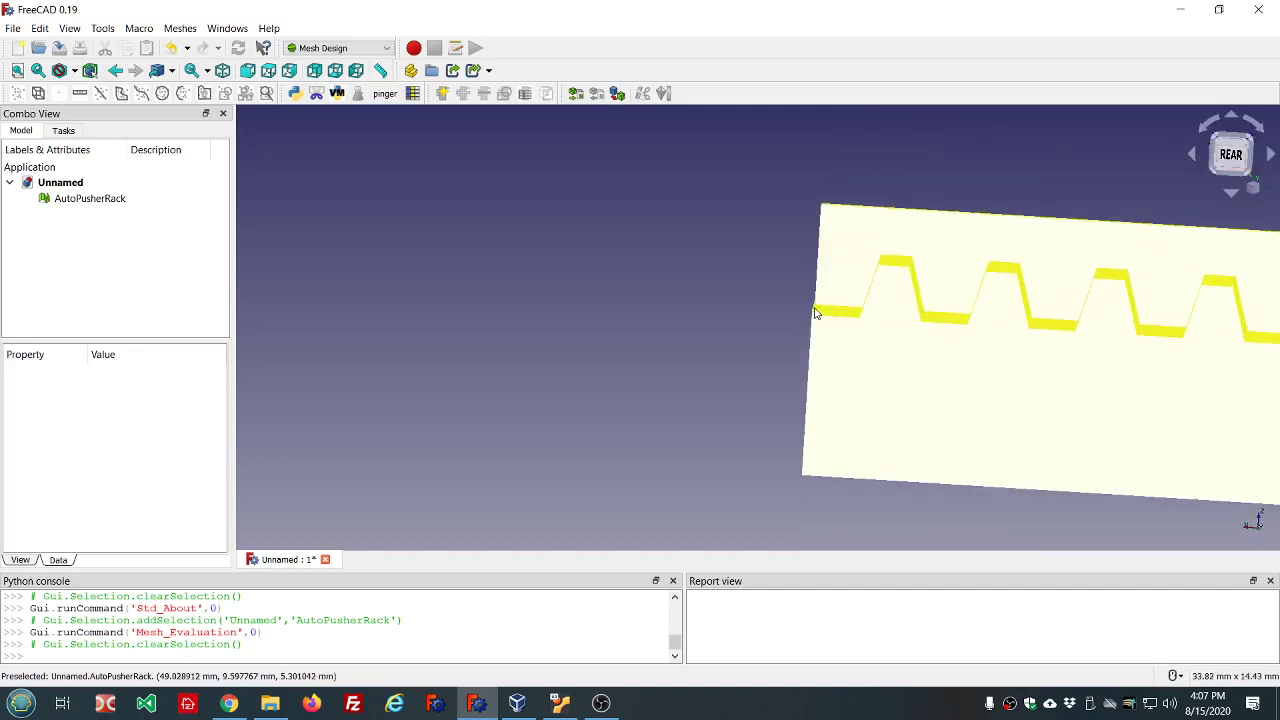
pyautogui.scroll(2, 780, 311)
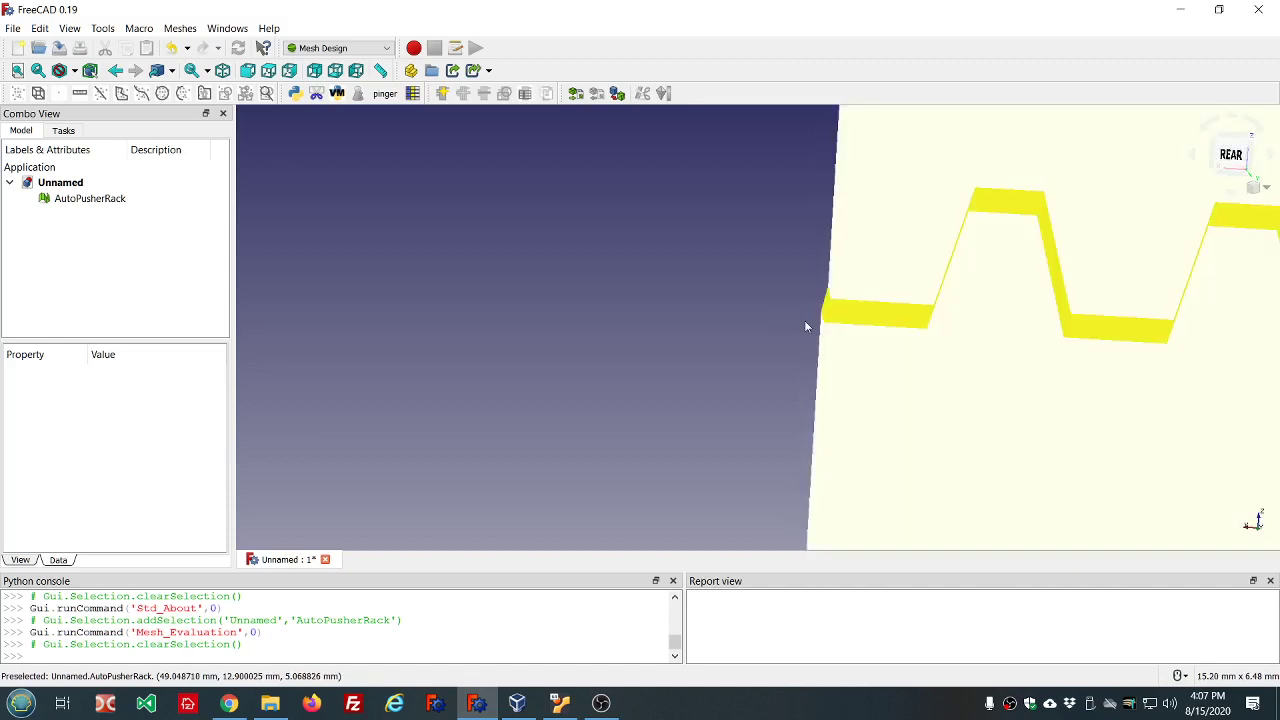
pyautogui.scroll(-4, 677, 314)
pyautogui.moveTo(677, 314)
pyautogui.mouseDown(button='middle')
pyautogui.moveTo(777, 314)
pyautogui.moveTo(652, 312)
pyautogui.mouseUp(button='middle')
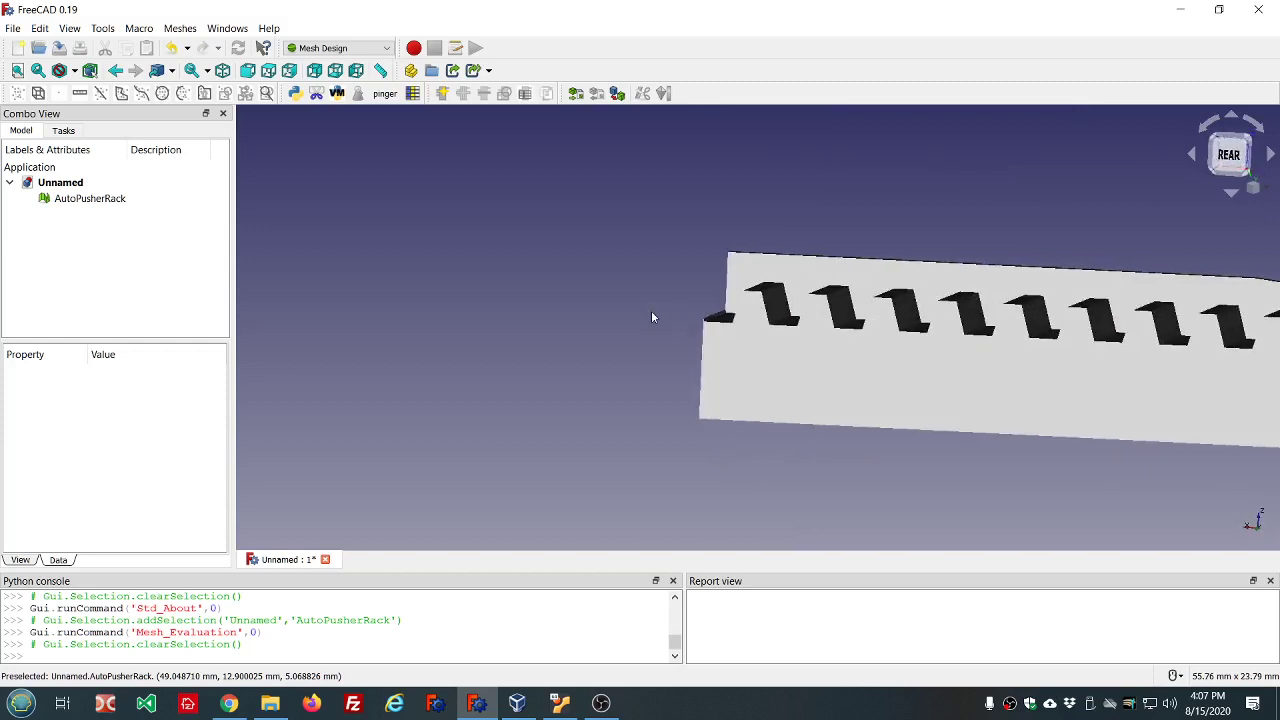
pyautogui.scroll(-2, 651, 317)
pyautogui.scroll(3, 1134, 303)
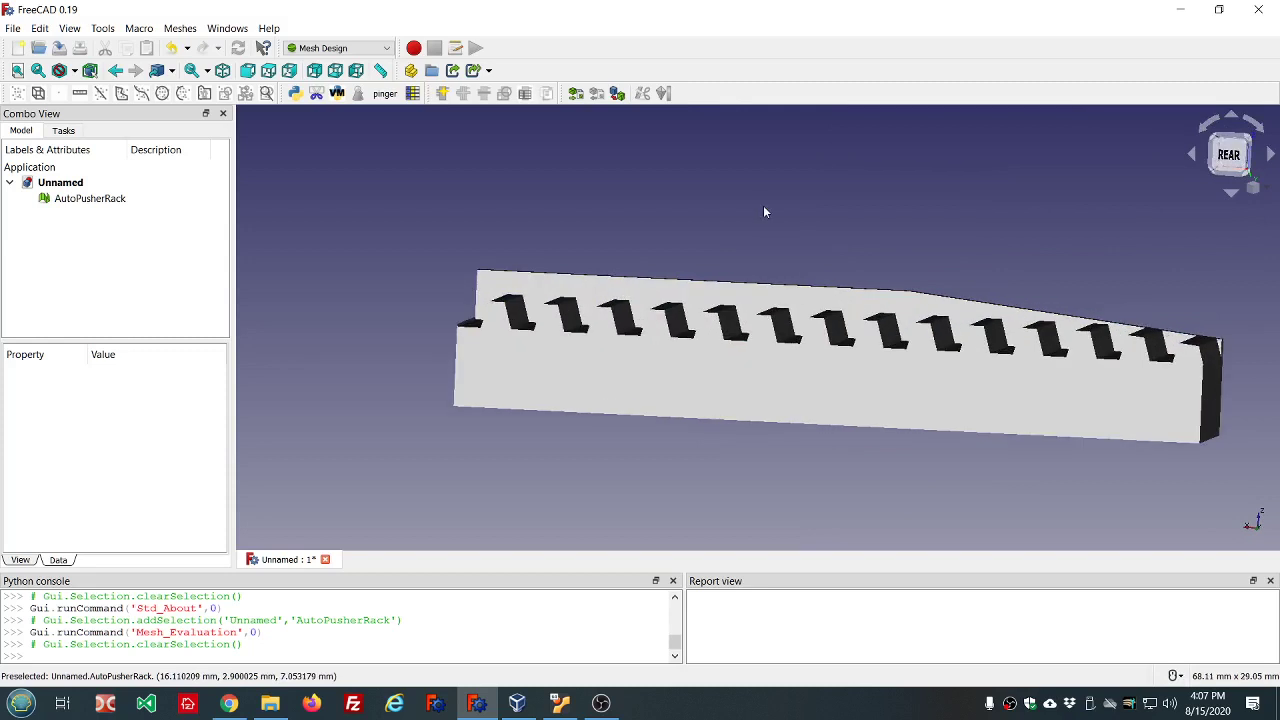
# - Create a mesh cube with length 27 mm, width 24 mm and height 34 mm
pyautogui.click(180, 29)
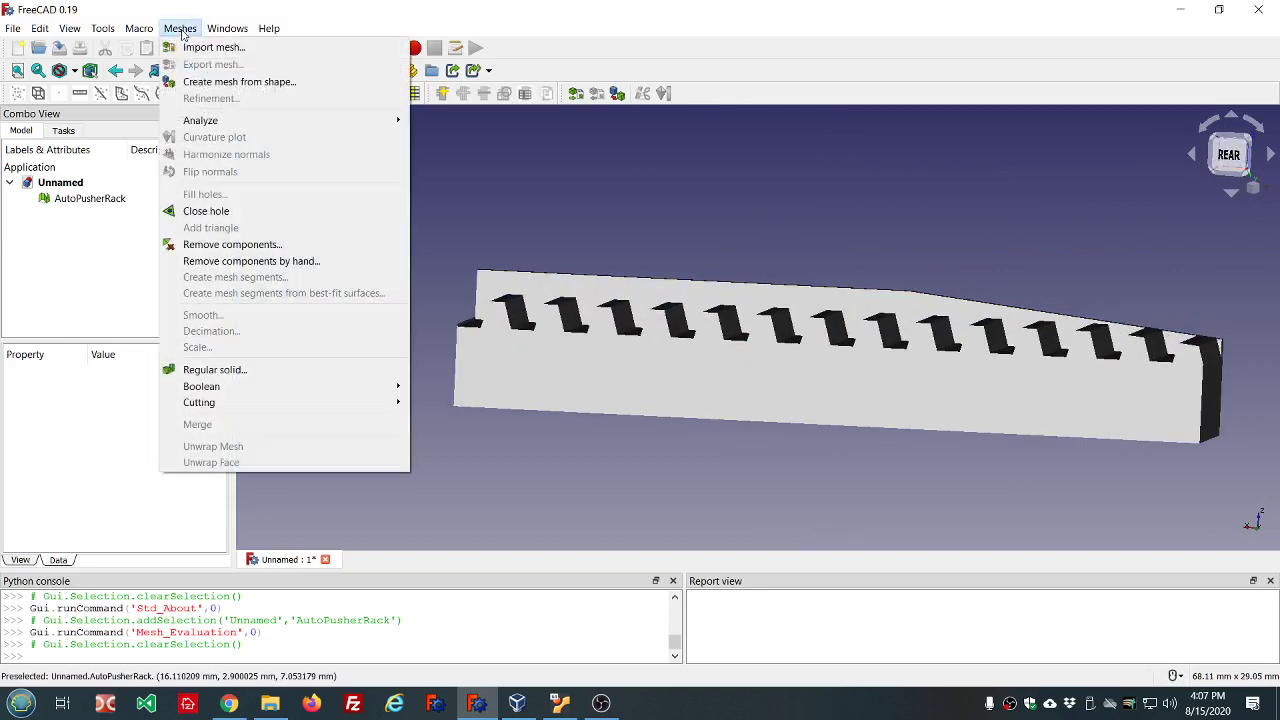
pyautogui.click(268, 372)
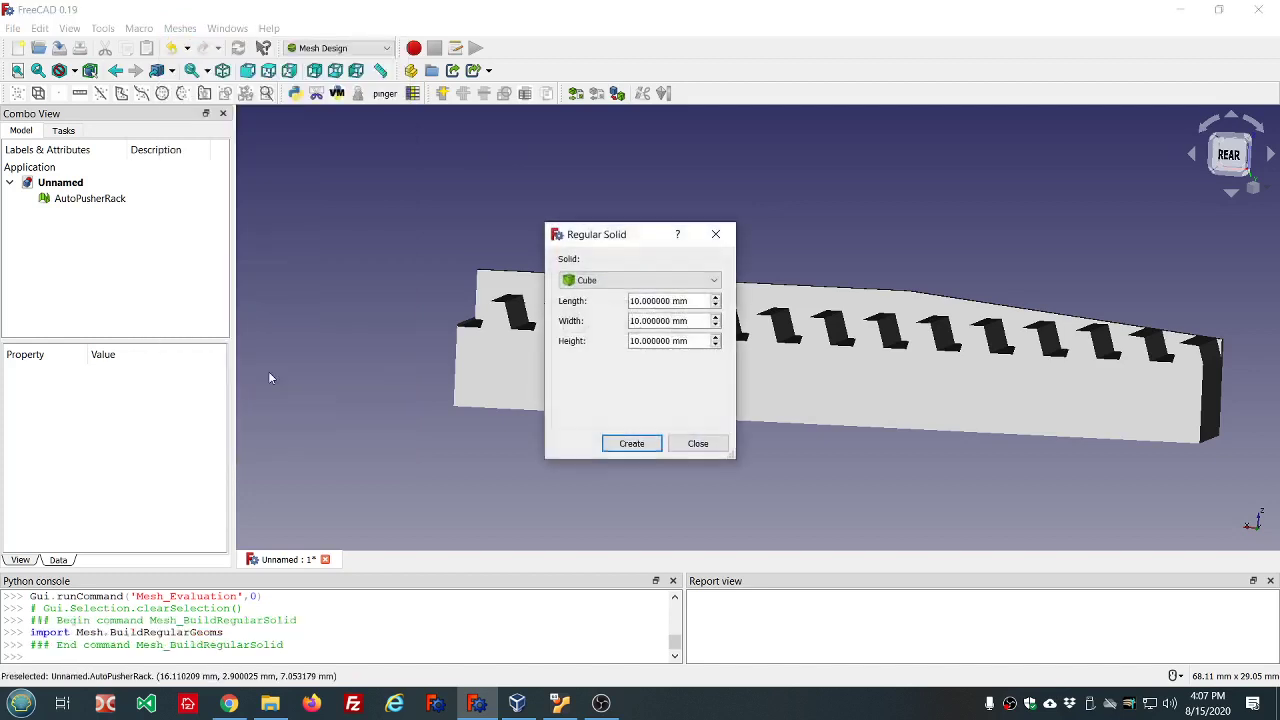
pyautogui.doubleClick(636, 301)
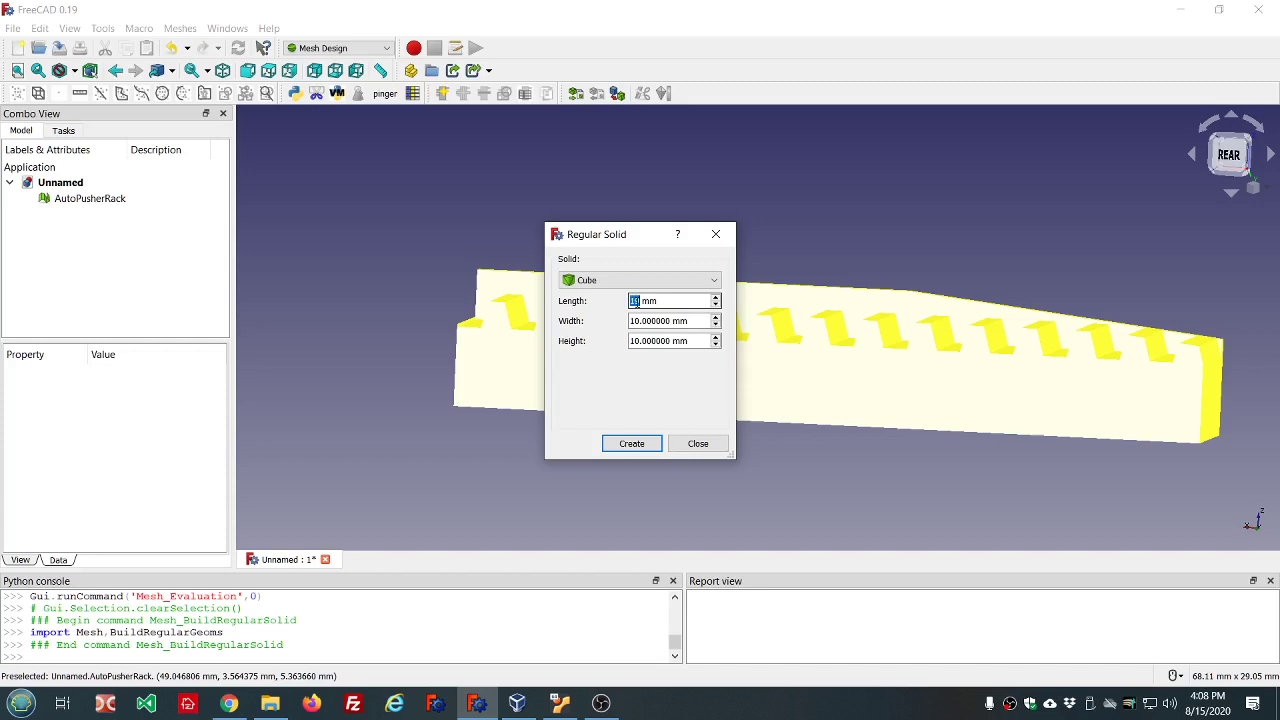
pyautogui.write('27')
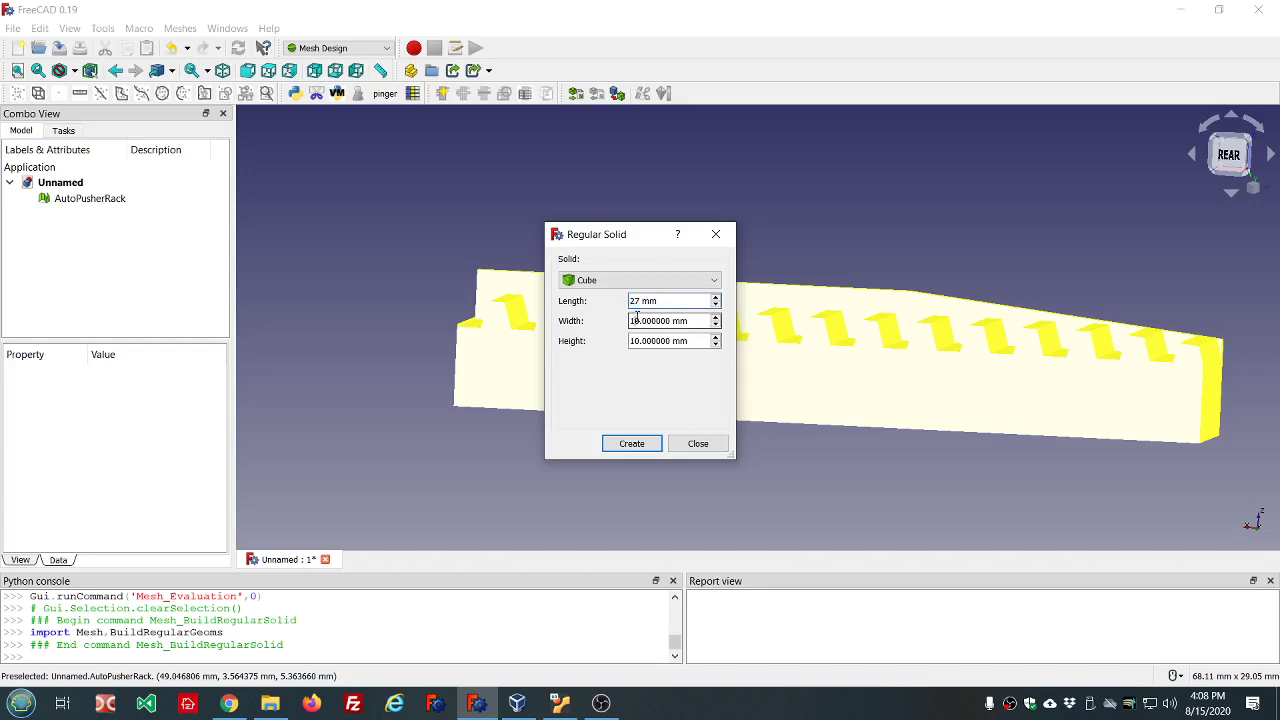
pyautogui.doubleClick(636, 321)
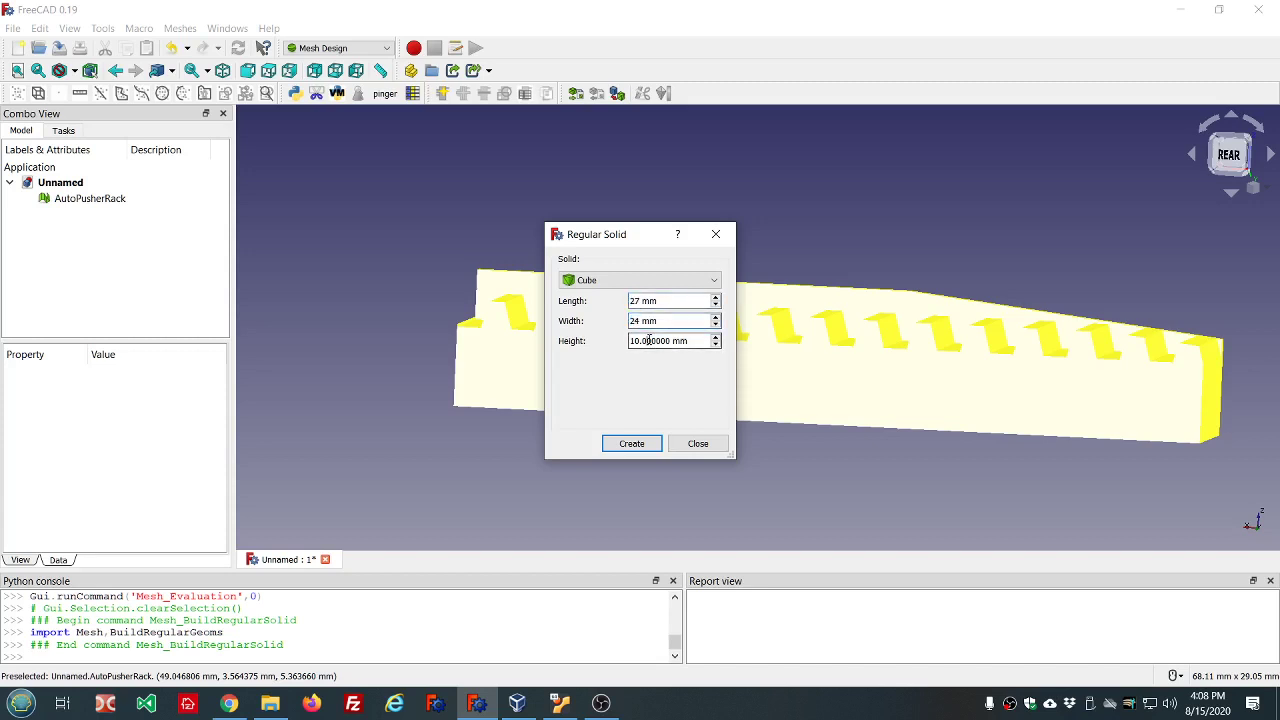
pyautogui.doubleClick(649, 341)
pyautogui.write('34')
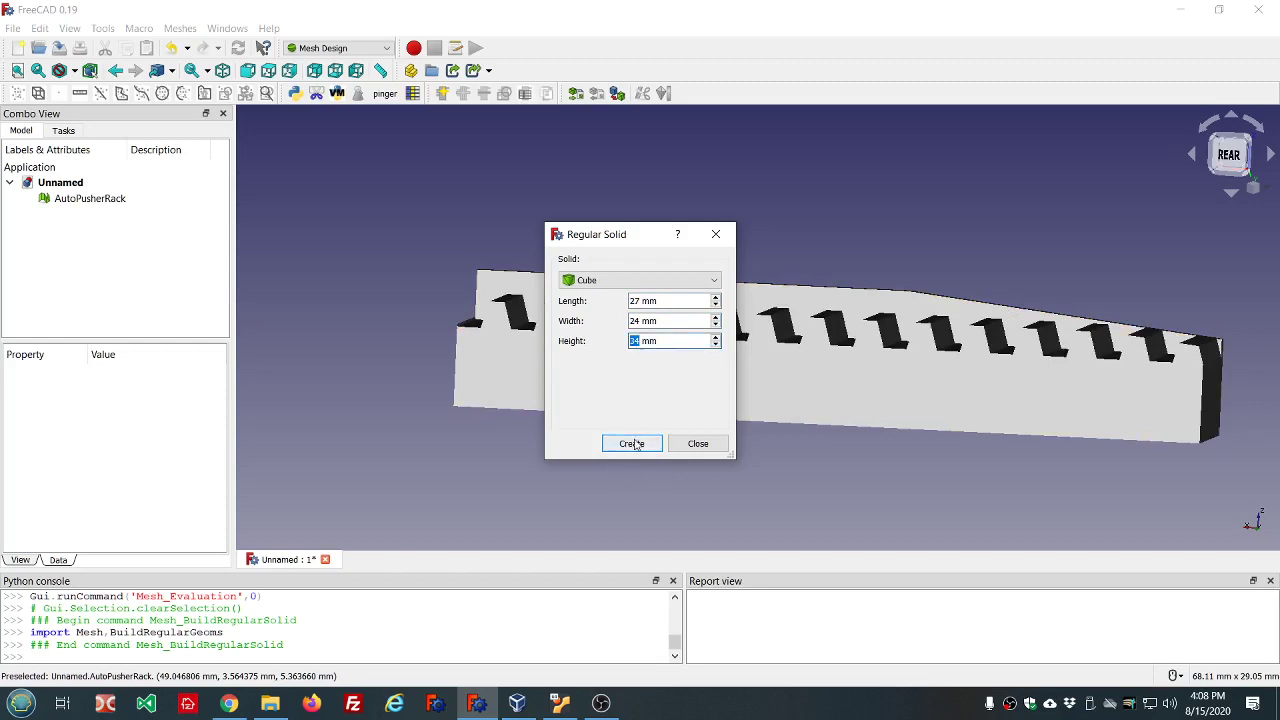
pyautogui.click(631, 443)
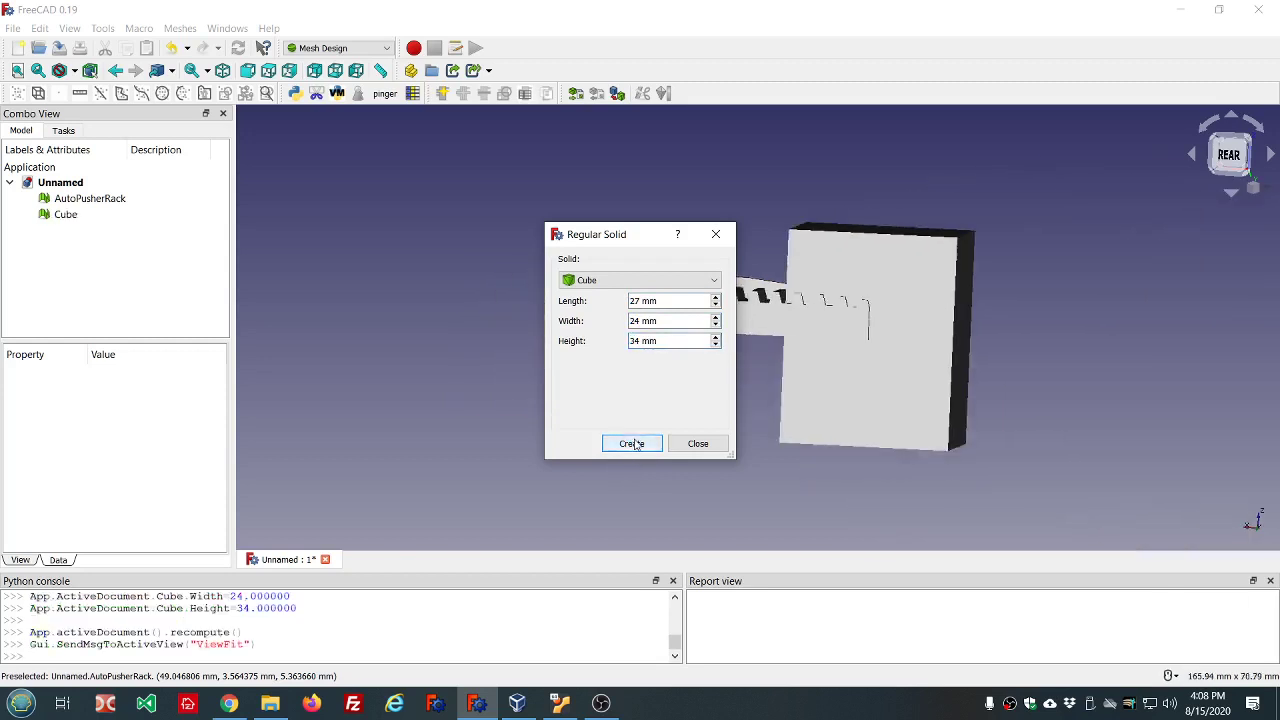
pyautogui.click(698, 443)
# - Start transforming the cube and move it along the X axis to about 62 mm, at the rack's far end
pyautogui.moveTo(1040, 376); pyautogui.dragTo(1011, 366, button='middle')
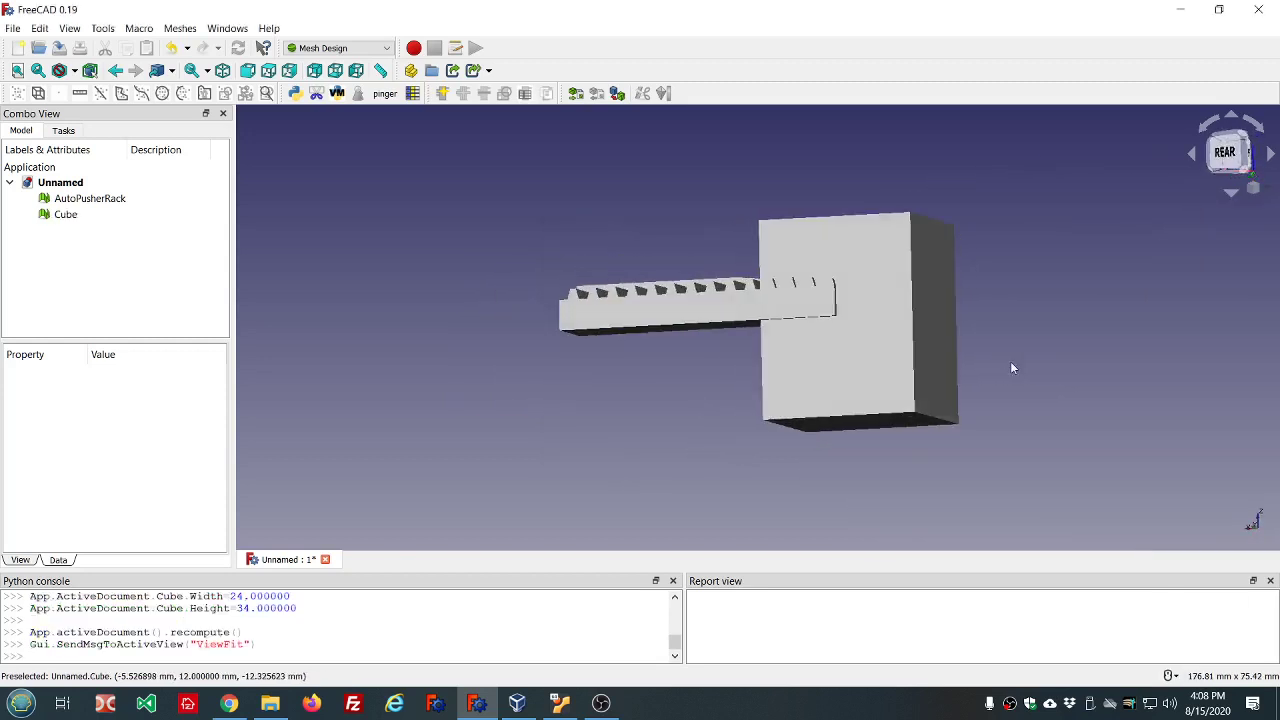
pyautogui.click(66, 215)
pyautogui.rightClick(68, 219)
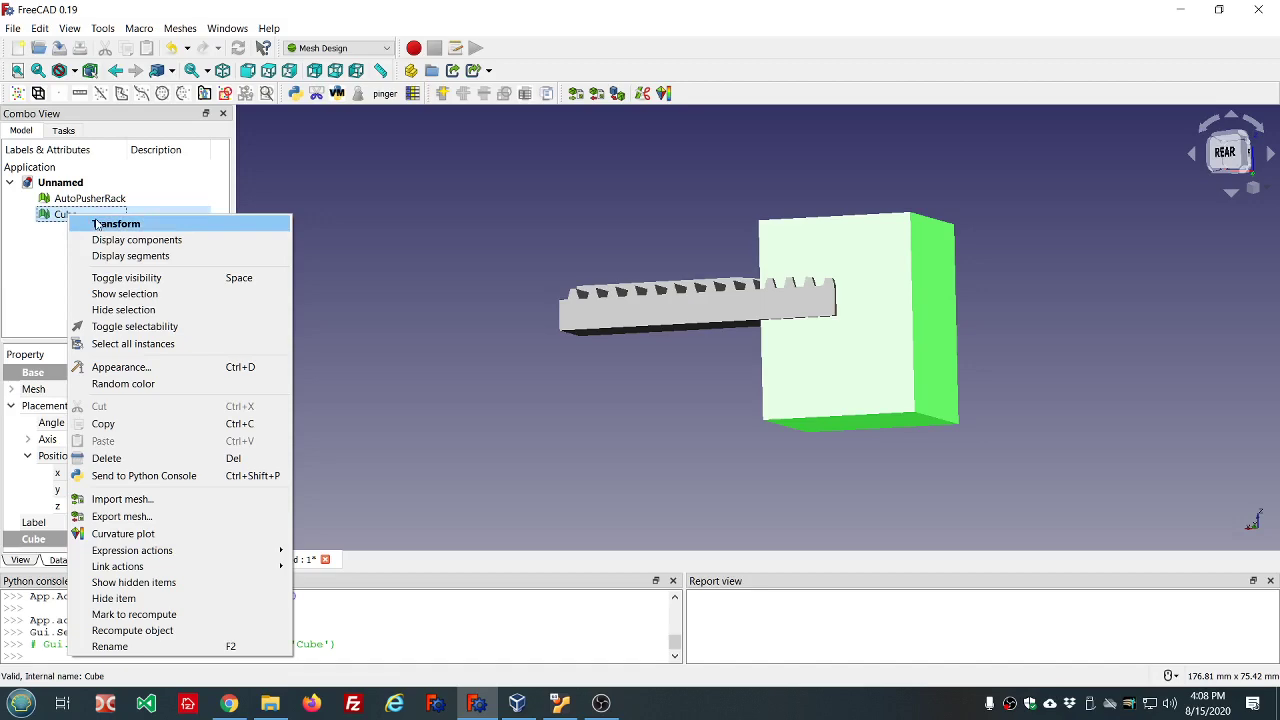
pyautogui.click(97, 225)
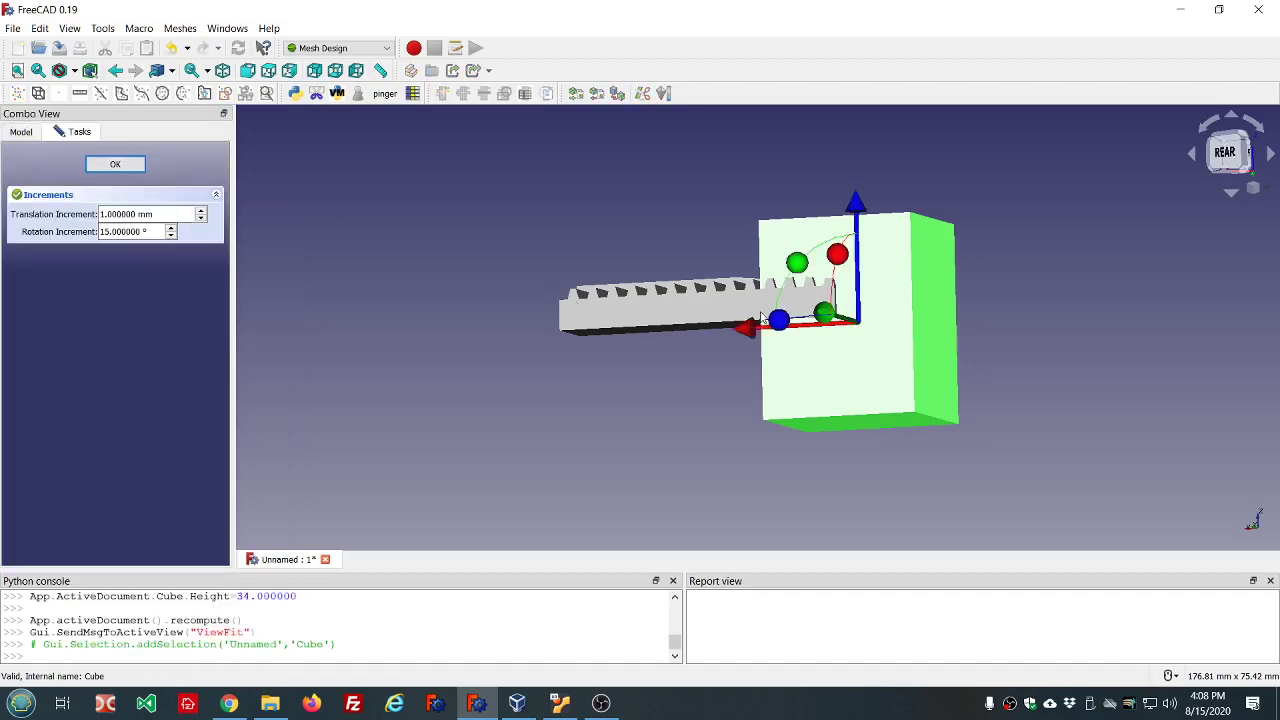
pyautogui.moveTo(818, 183); pyautogui.dragTo(677, 223, button='middle')
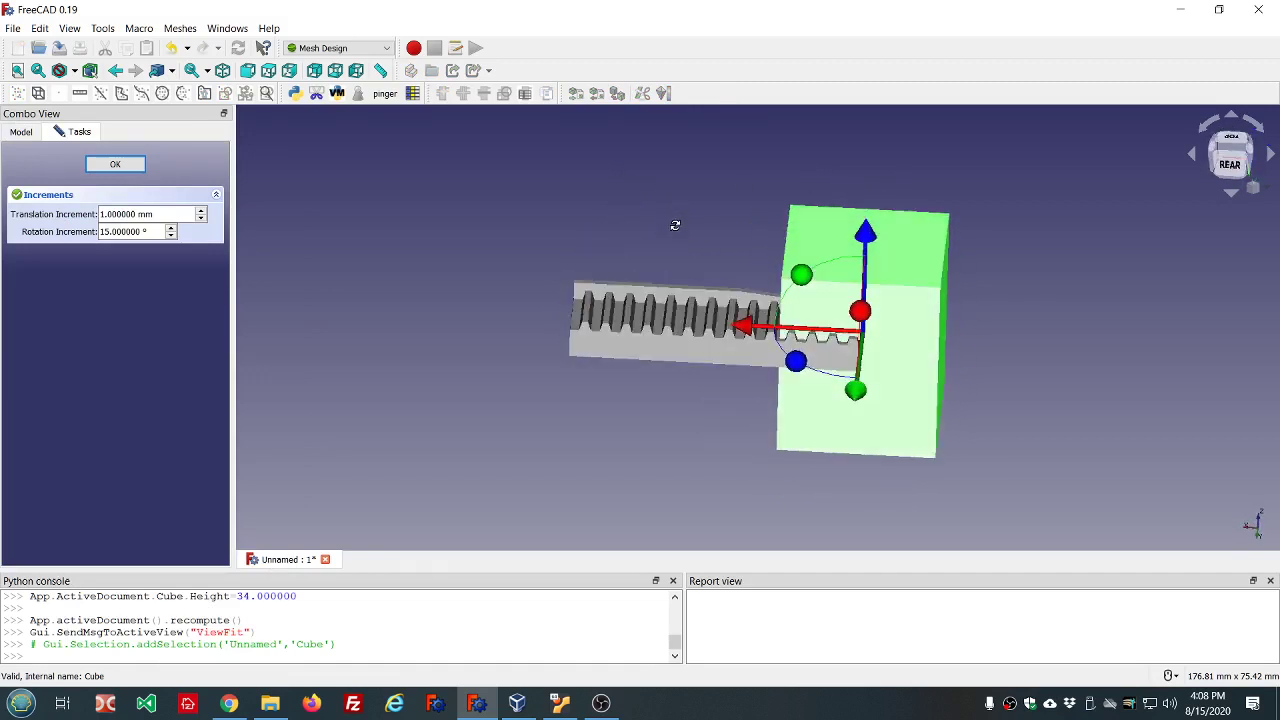
pyautogui.moveTo(742, 330); pyautogui.dragTo(370, 309)
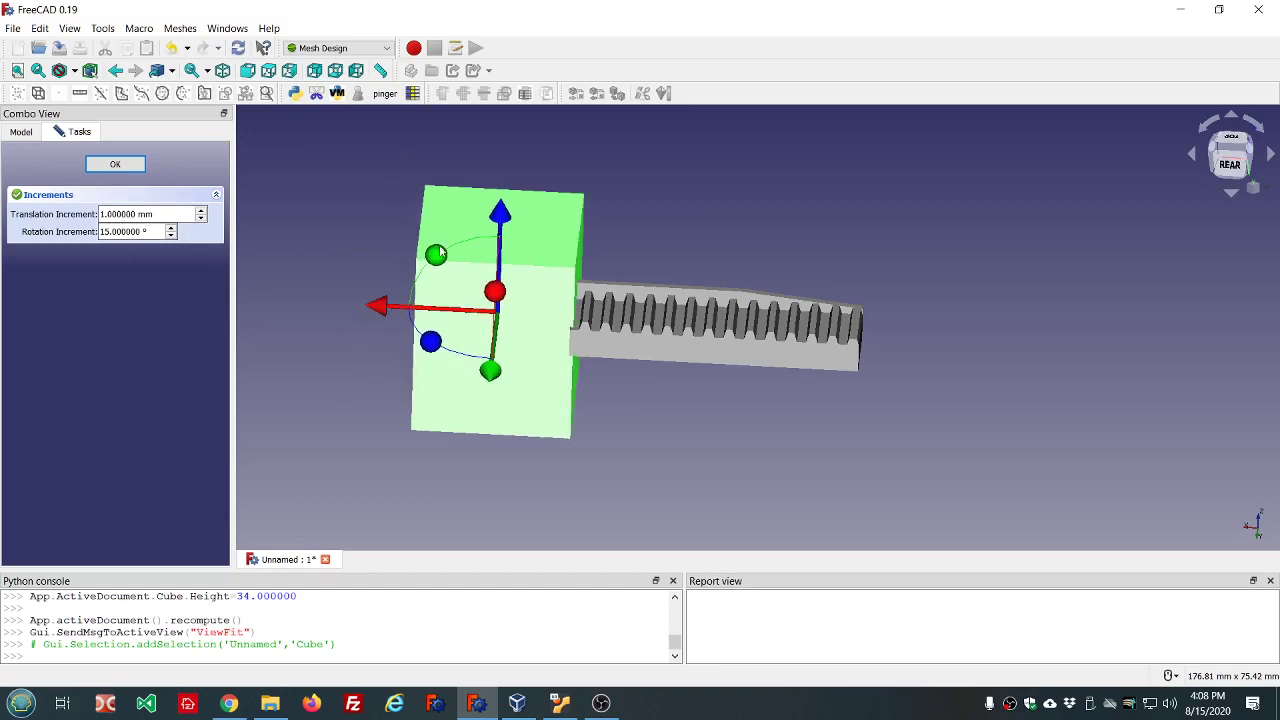
# - Shift the cube about 4 mm along the Y axis across the rack's width, and finish the transform
pyautogui.moveTo(626, 240); pyautogui.dragTo(530, 238, button='middle')
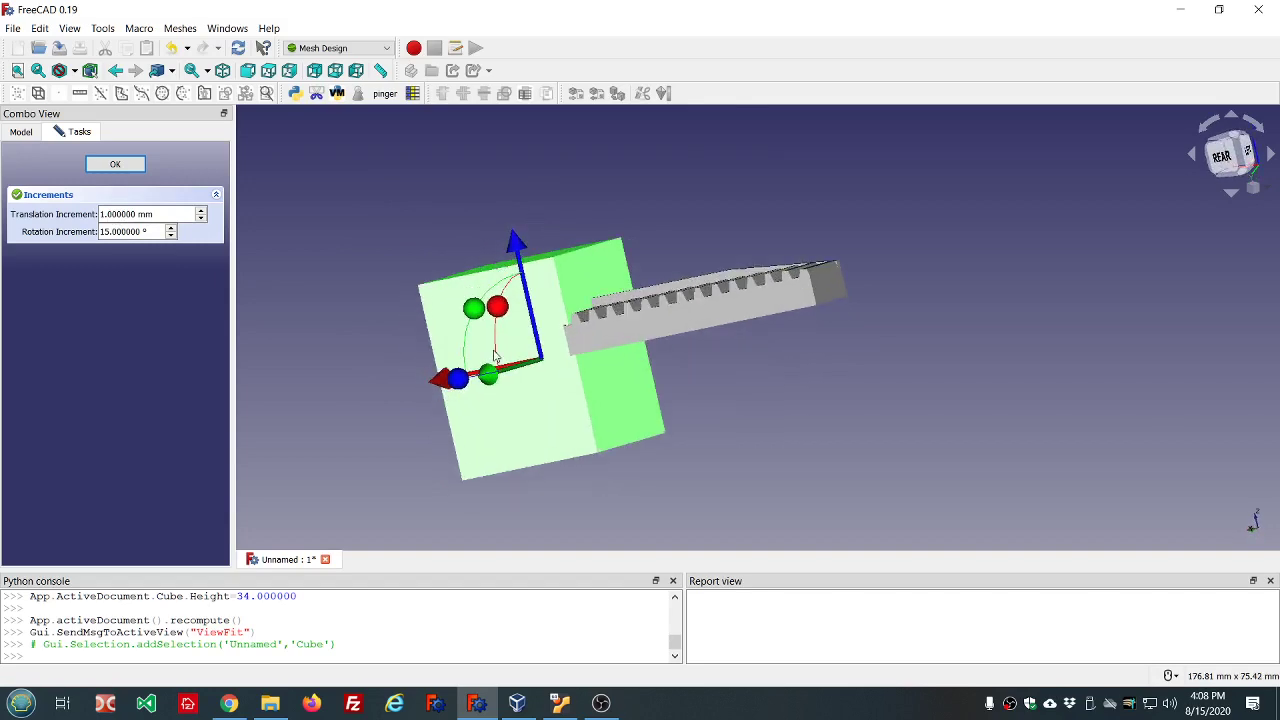
pyautogui.scroll(3, 494, 357)
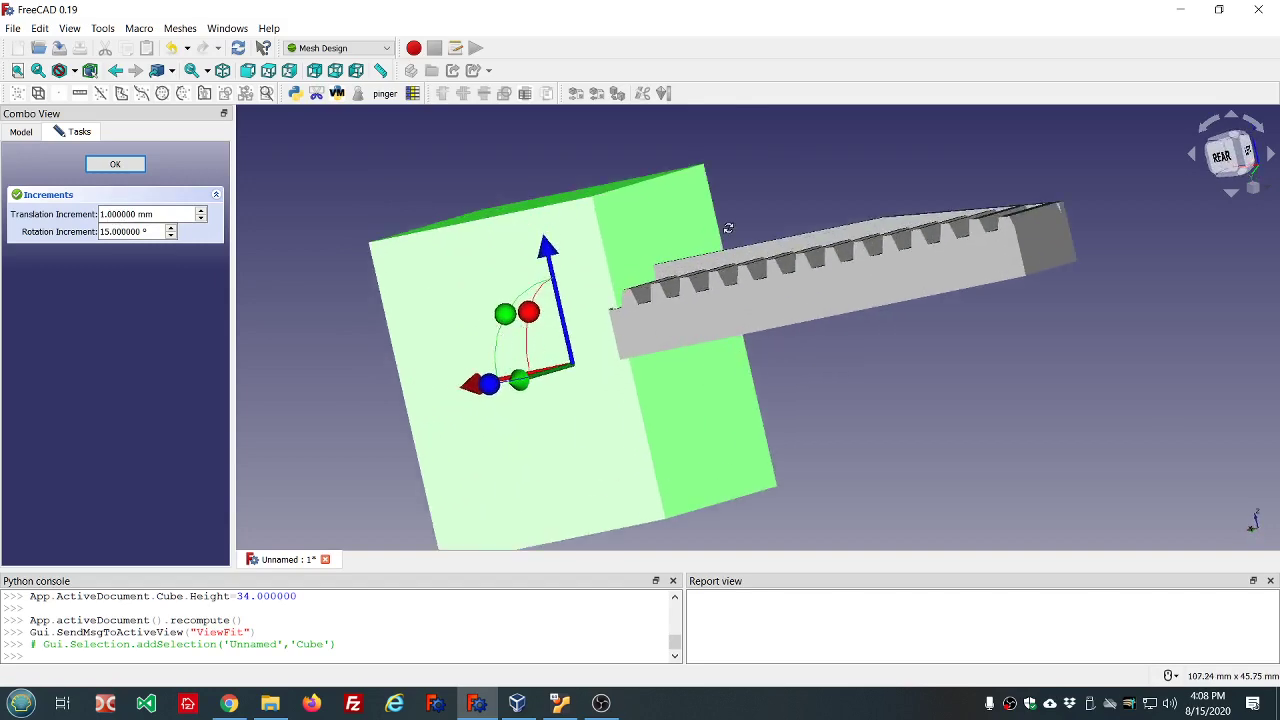
pyautogui.moveTo(728, 228); pyautogui.dragTo(710, 303, button='middle')
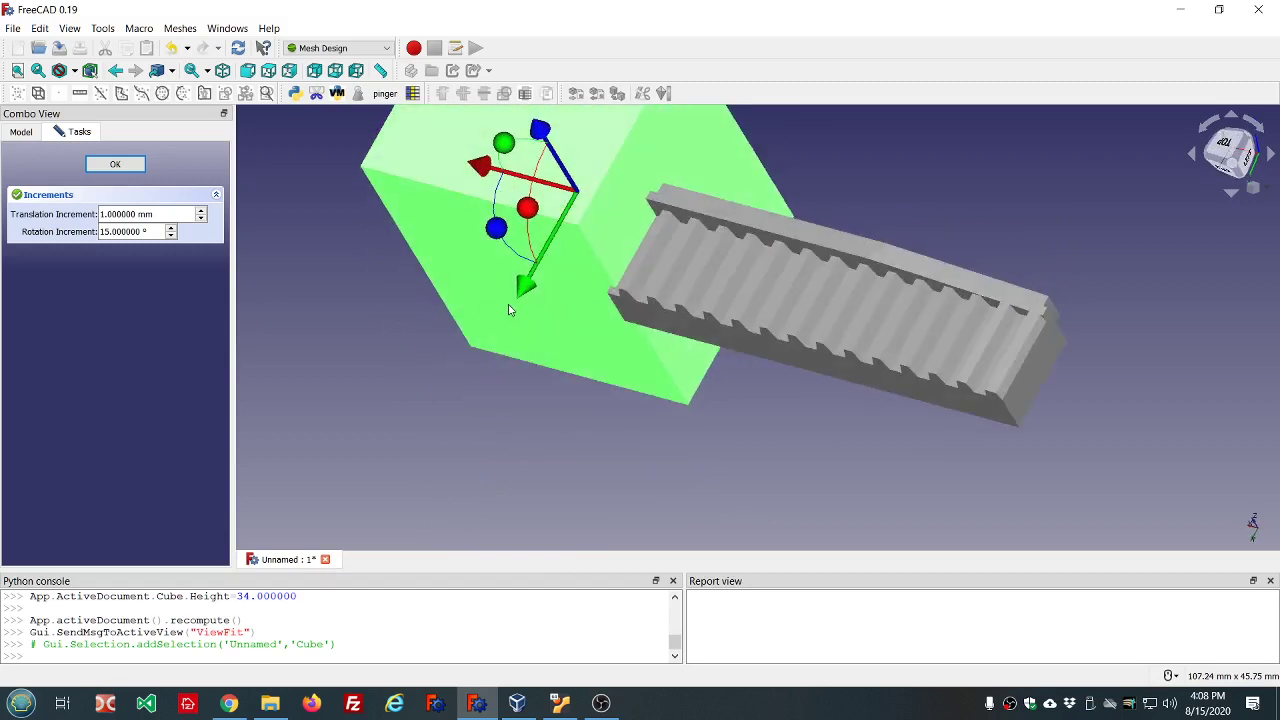
pyautogui.moveTo(528, 290); pyautogui.dragTo(506, 314)
pyautogui.moveTo(783, 398); pyautogui.dragTo(975, 401, button='middle')
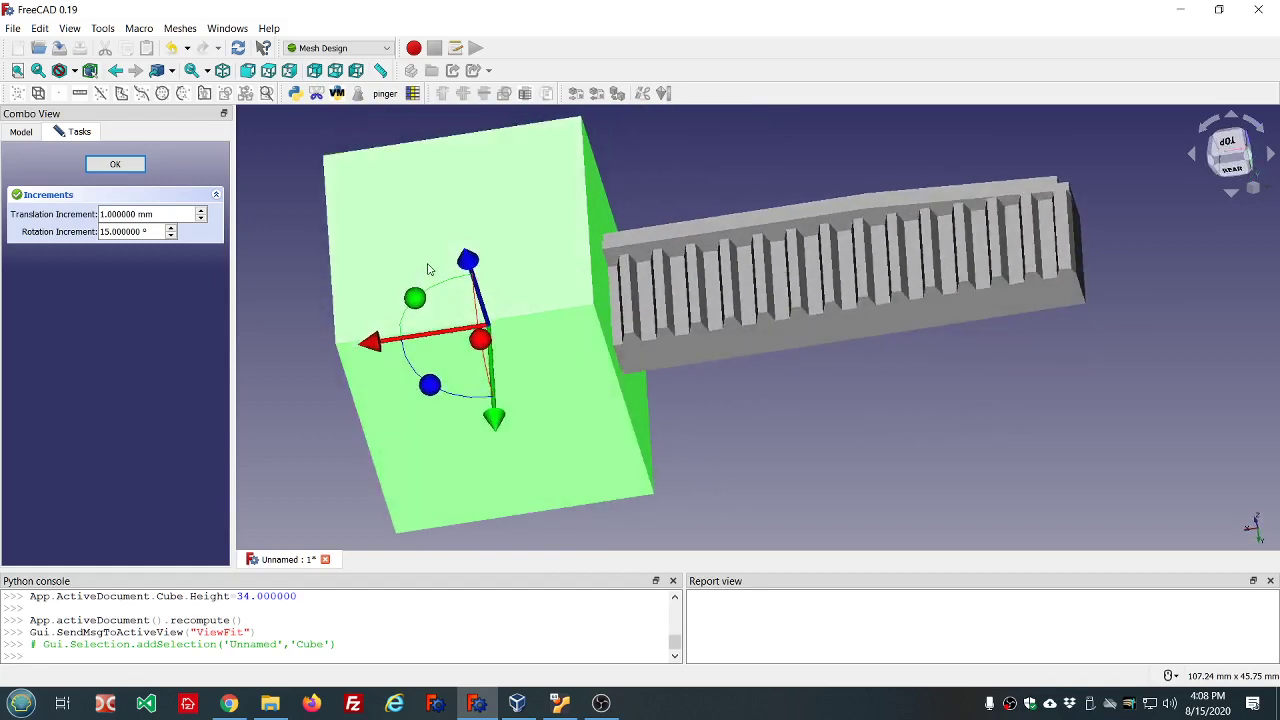
pyautogui.click(115, 165)
pyautogui.scroll(-2, 533, 270)
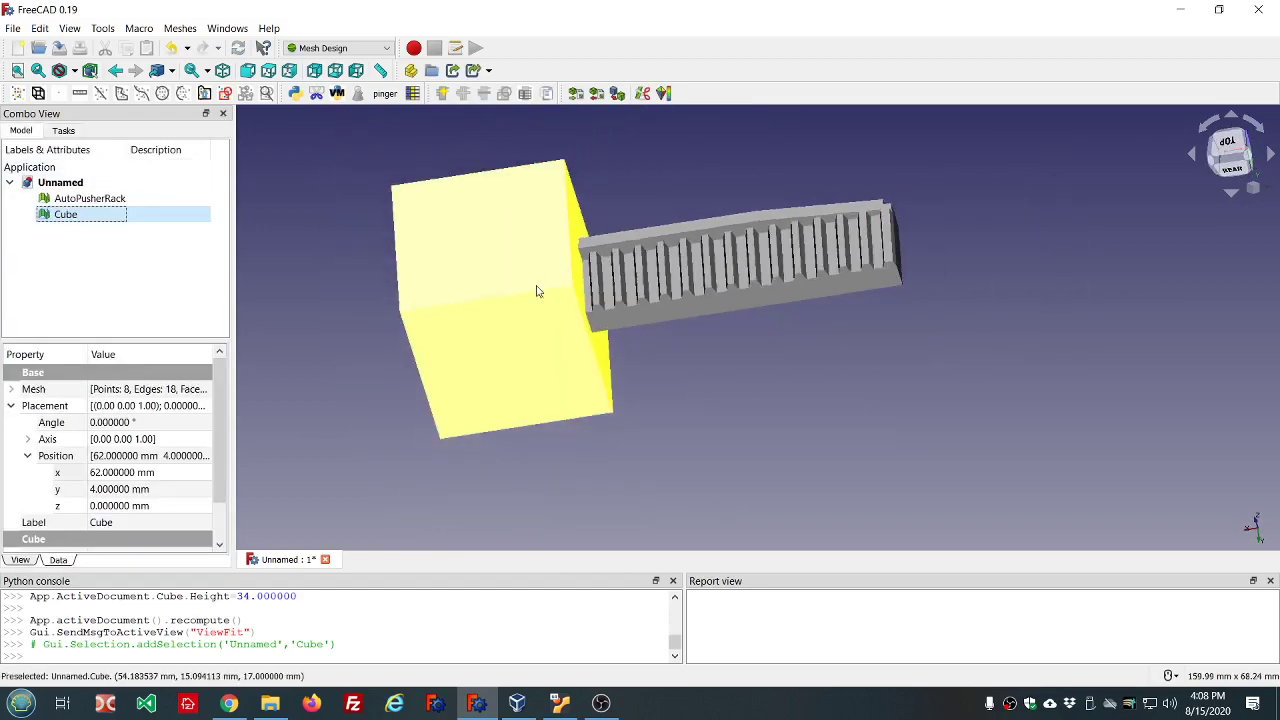
# - Set the cube's transparency to 85 and deselect the cube
pyautogui.moveTo(670, 495); pyautogui.dragTo(660, 455, button='middle')
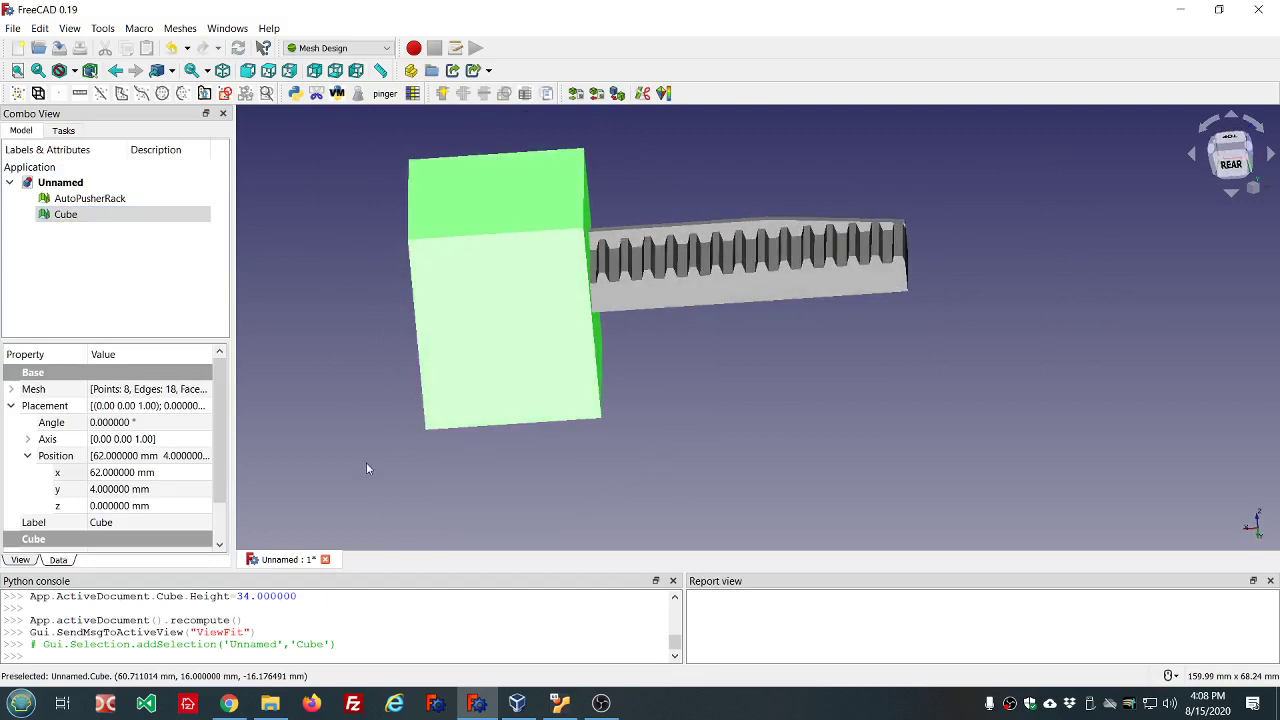
pyautogui.click(21, 560)
pyautogui.scroll(-2, 178, 505)
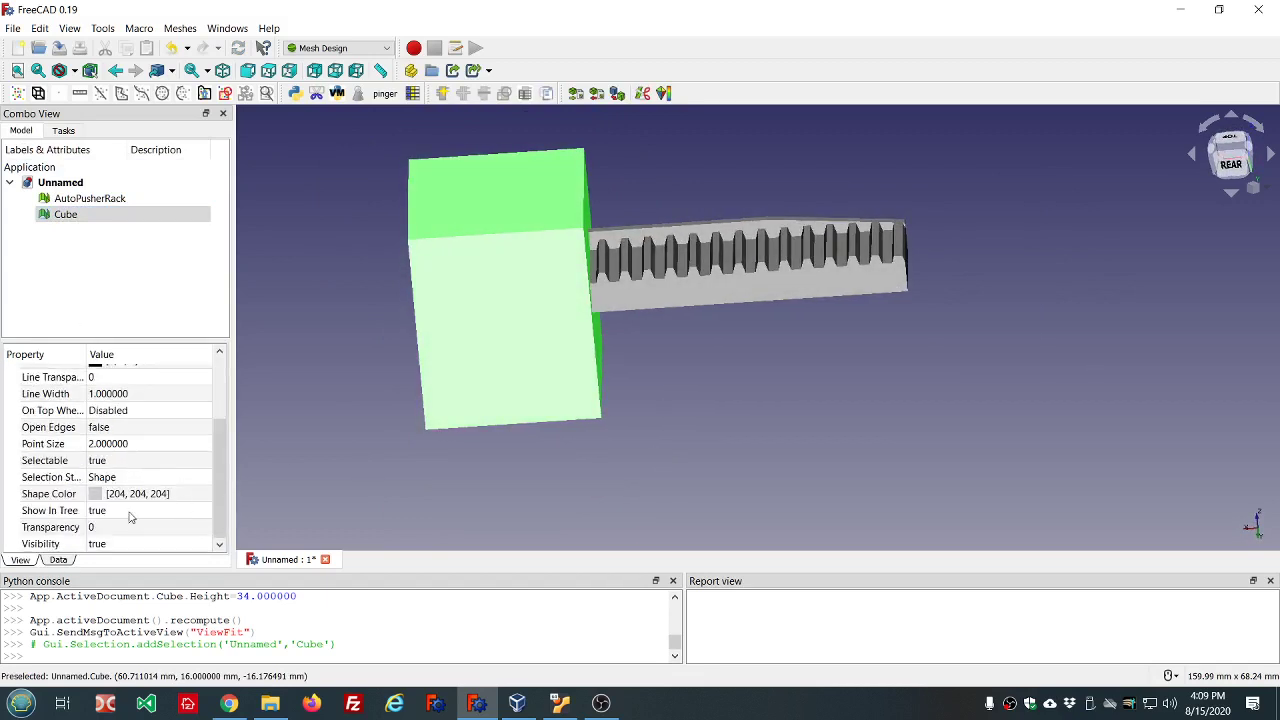
pyautogui.click(130, 527)
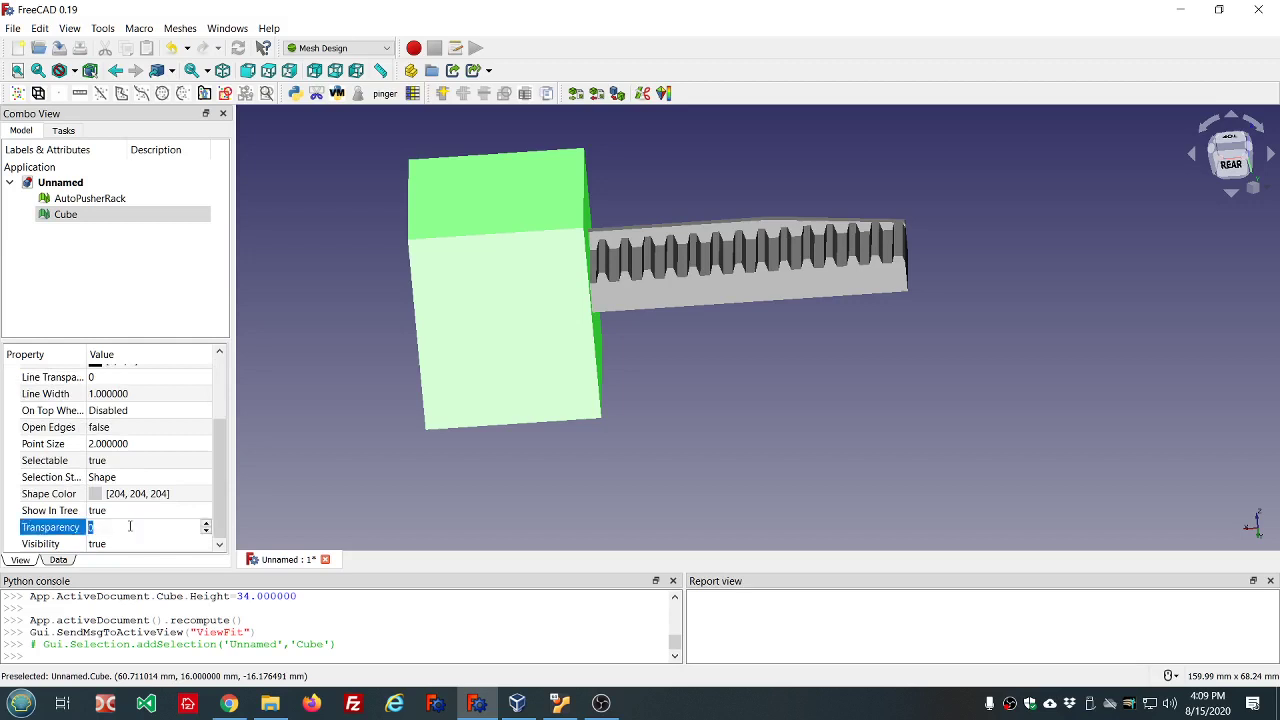
pyautogui.write('85')
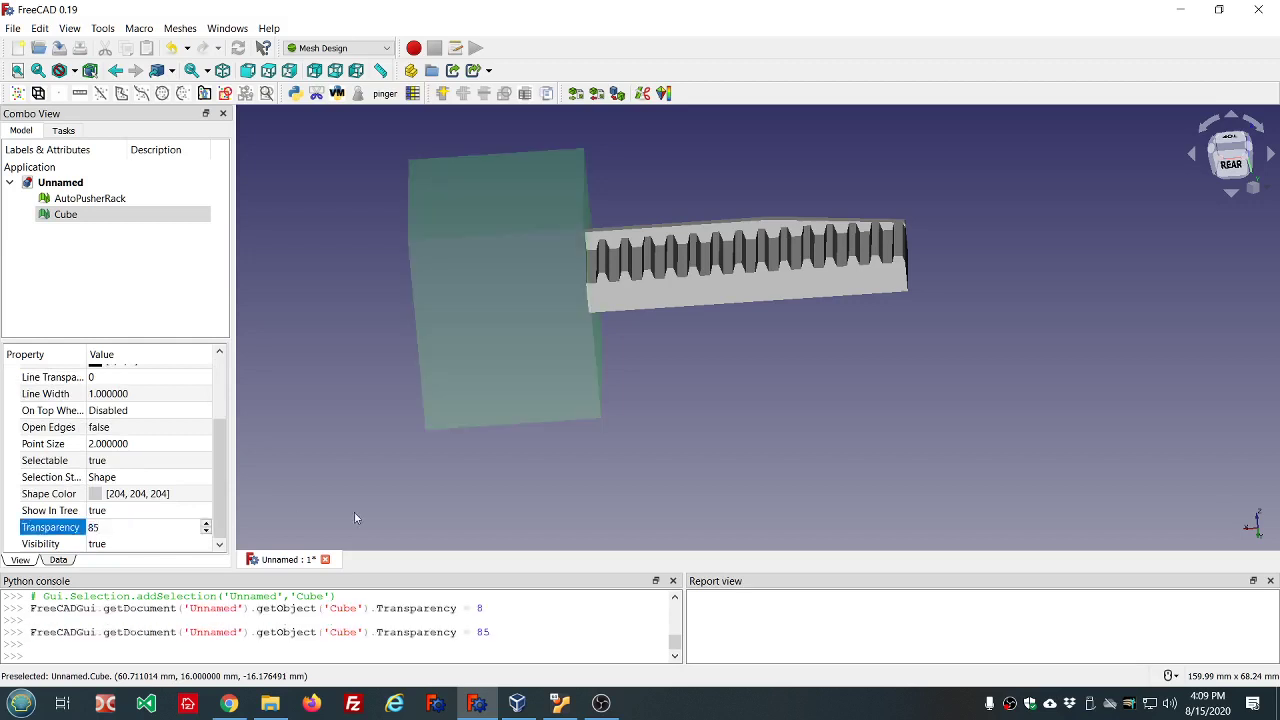
pyautogui.click(371, 508)
# - Examine where the transparent cube overlaps the rack's end, and bring up the cube's placement values
pyautogui.scroll(3, 539, 330)
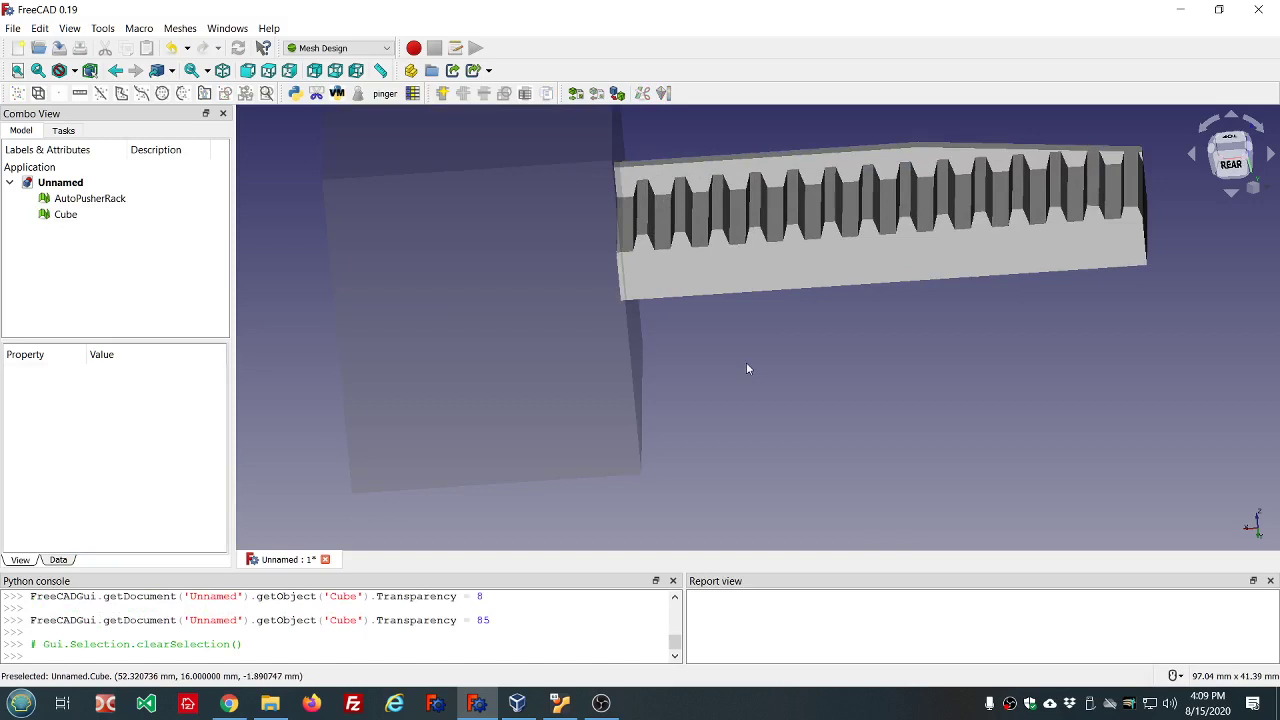
pyautogui.moveTo(746, 369); pyautogui.dragTo(703, 289, button='middle')
pyautogui.scroll(3, 630, 289)
pyautogui.scroll(3, 690, 285)
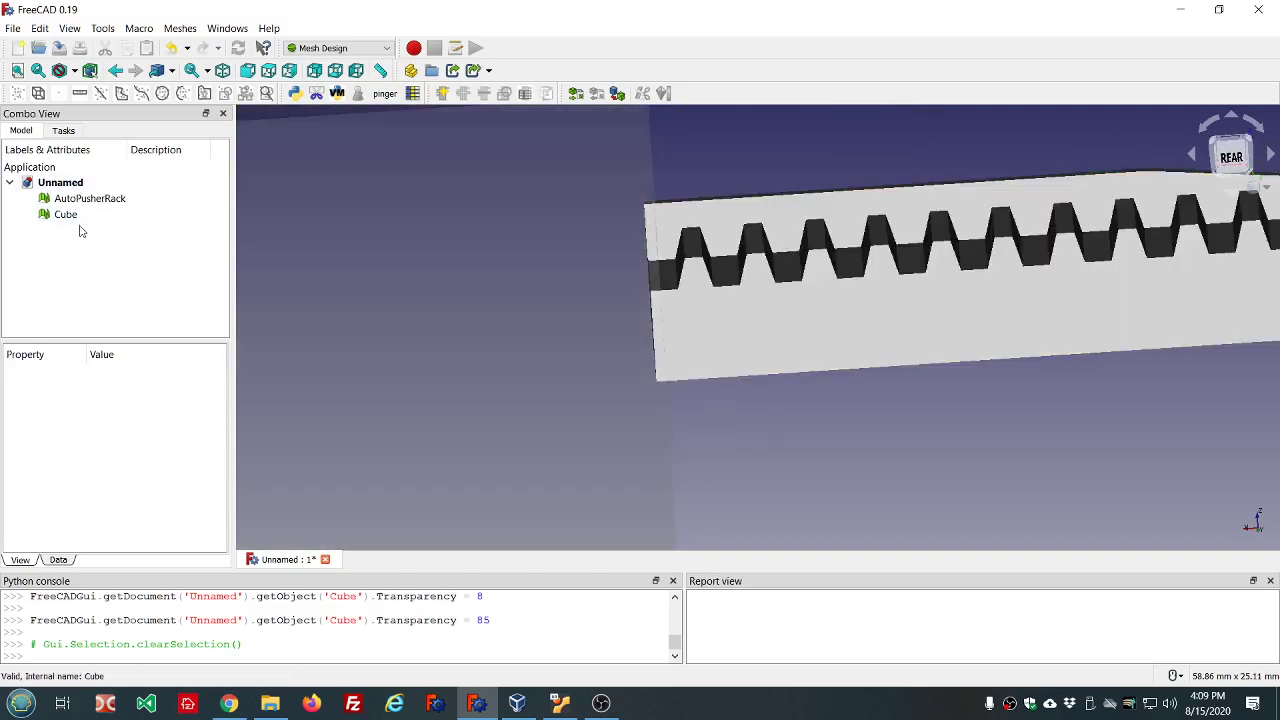
pyautogui.click(66, 215)
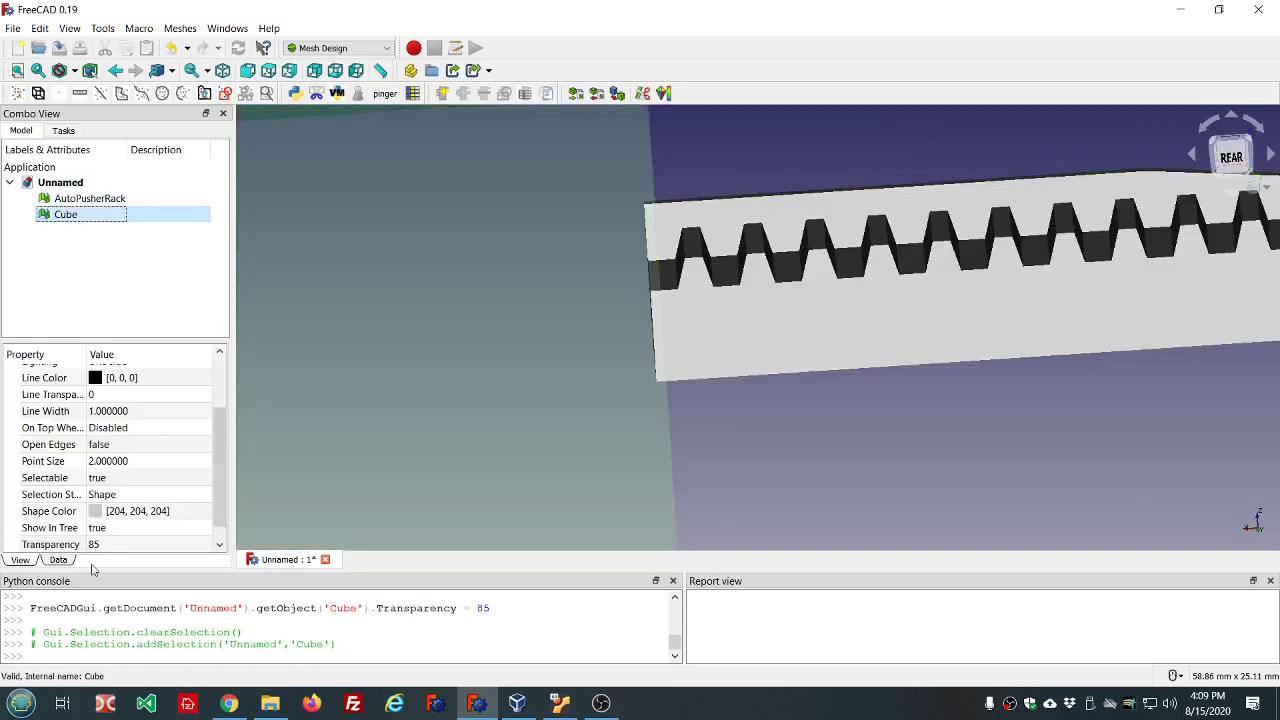
pyautogui.click(60, 560)
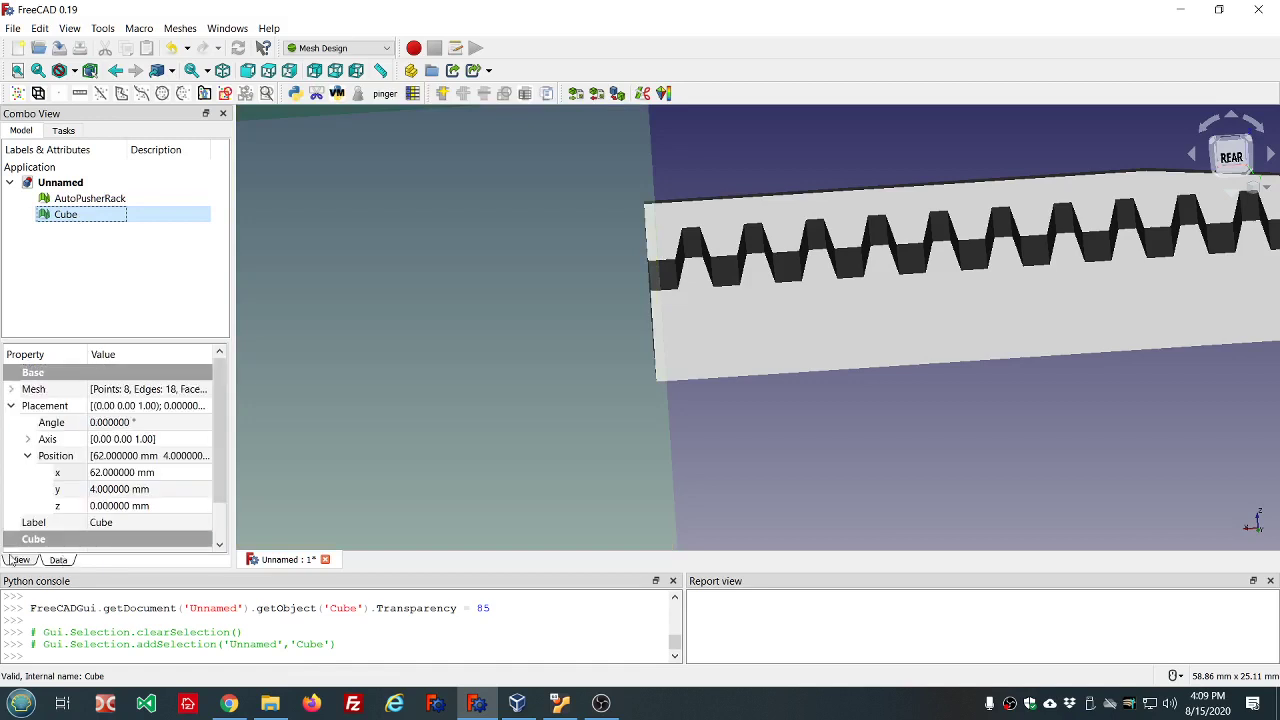
pyautogui.click(20, 560)
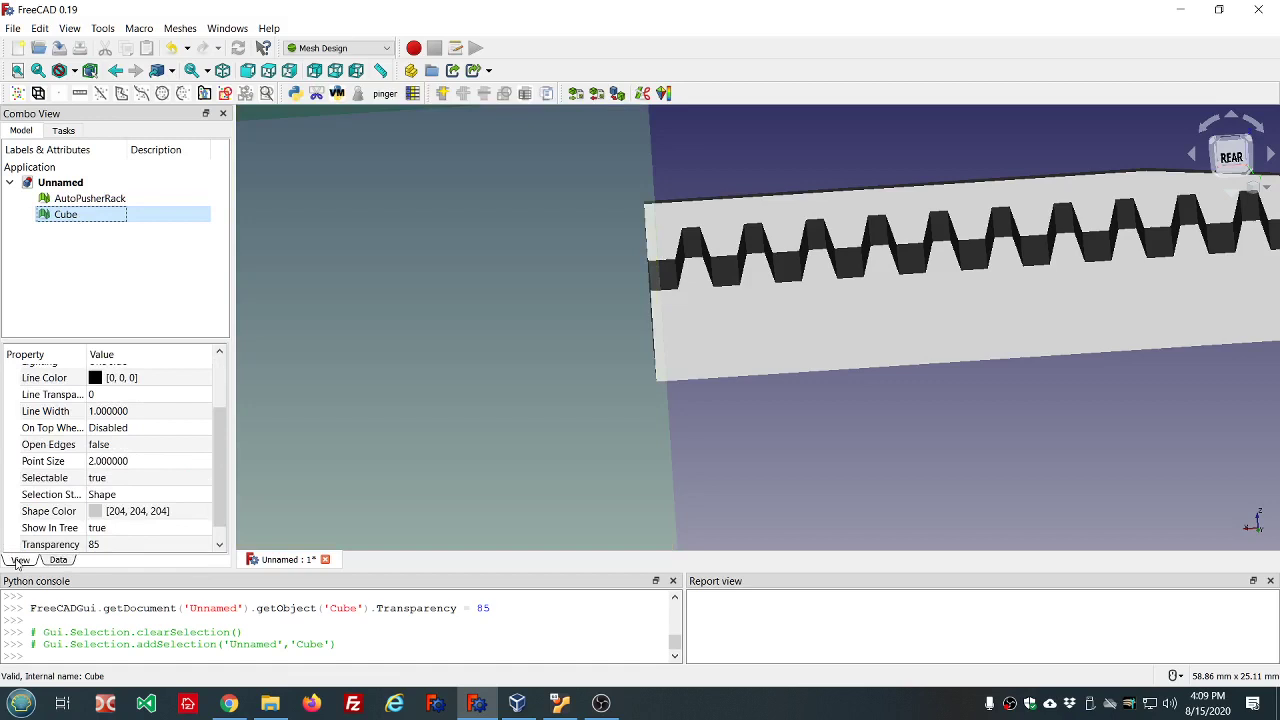
pyautogui.click(59, 560)
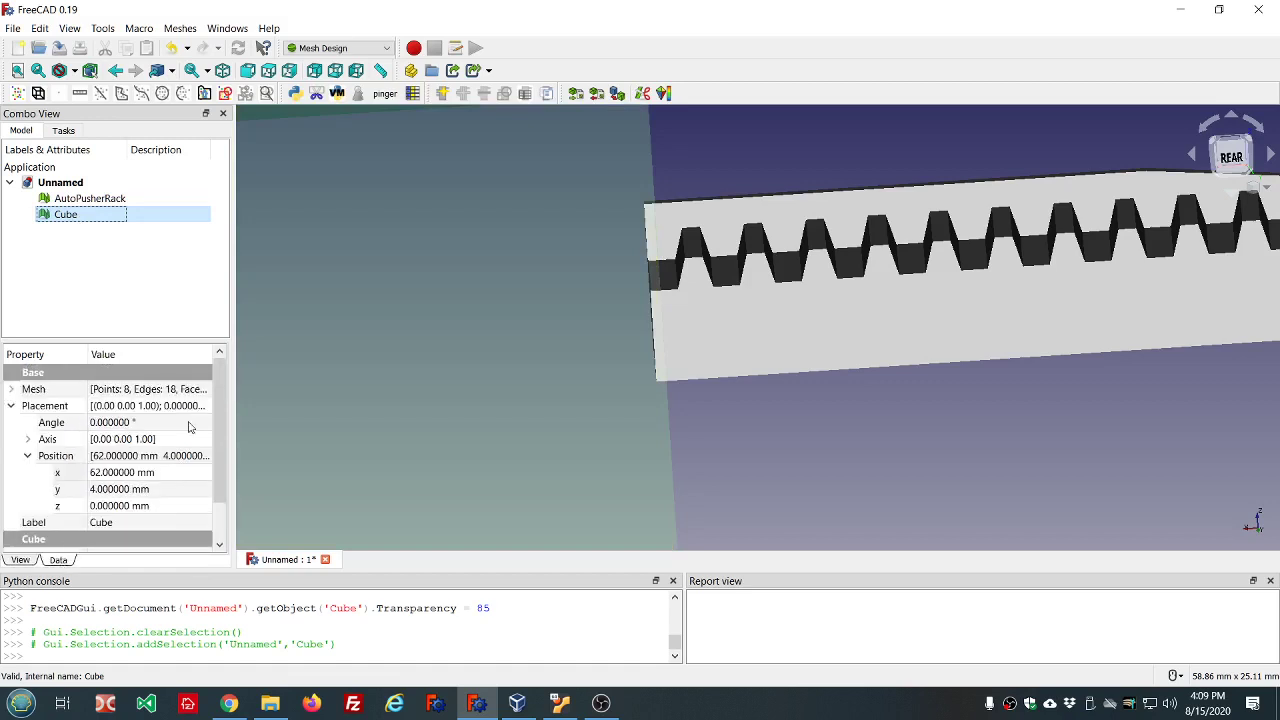
pyautogui.scroll(-1, 574, 312)
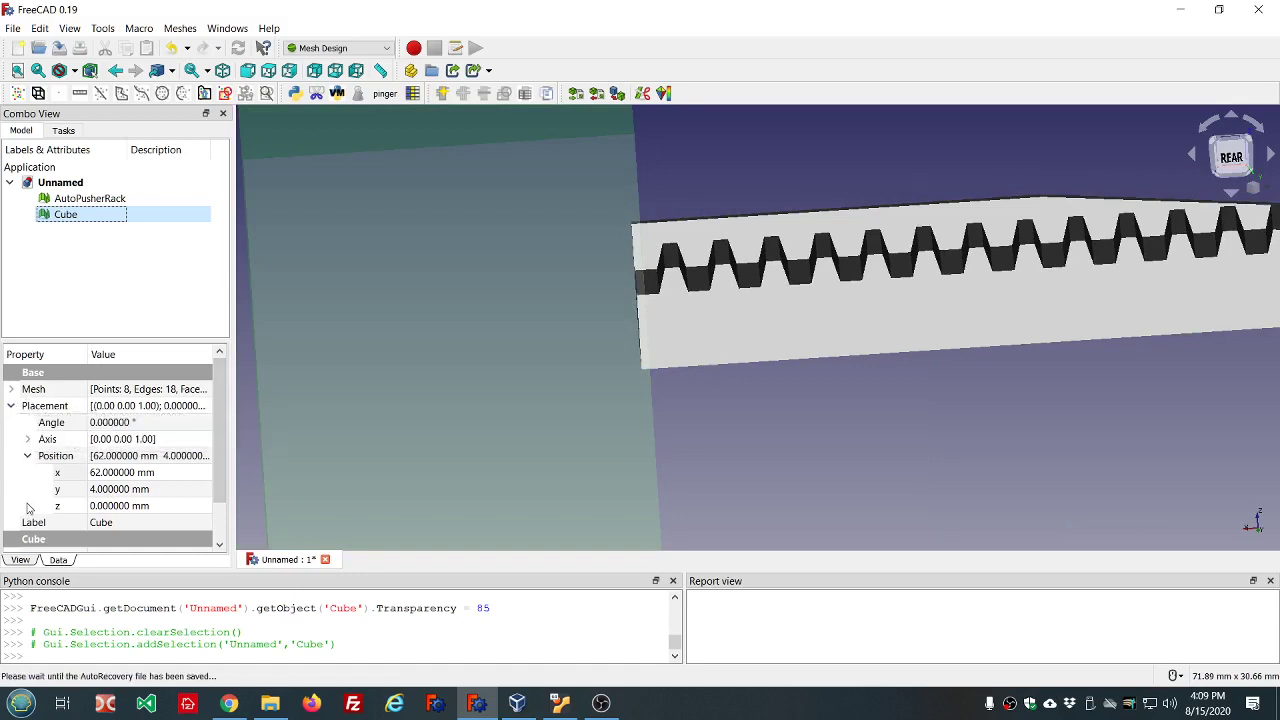
# - Try X positions between 61 and 63 mm for the cube in 1 mm increments, ending at 62 mm
pyautogui.click(179, 473)
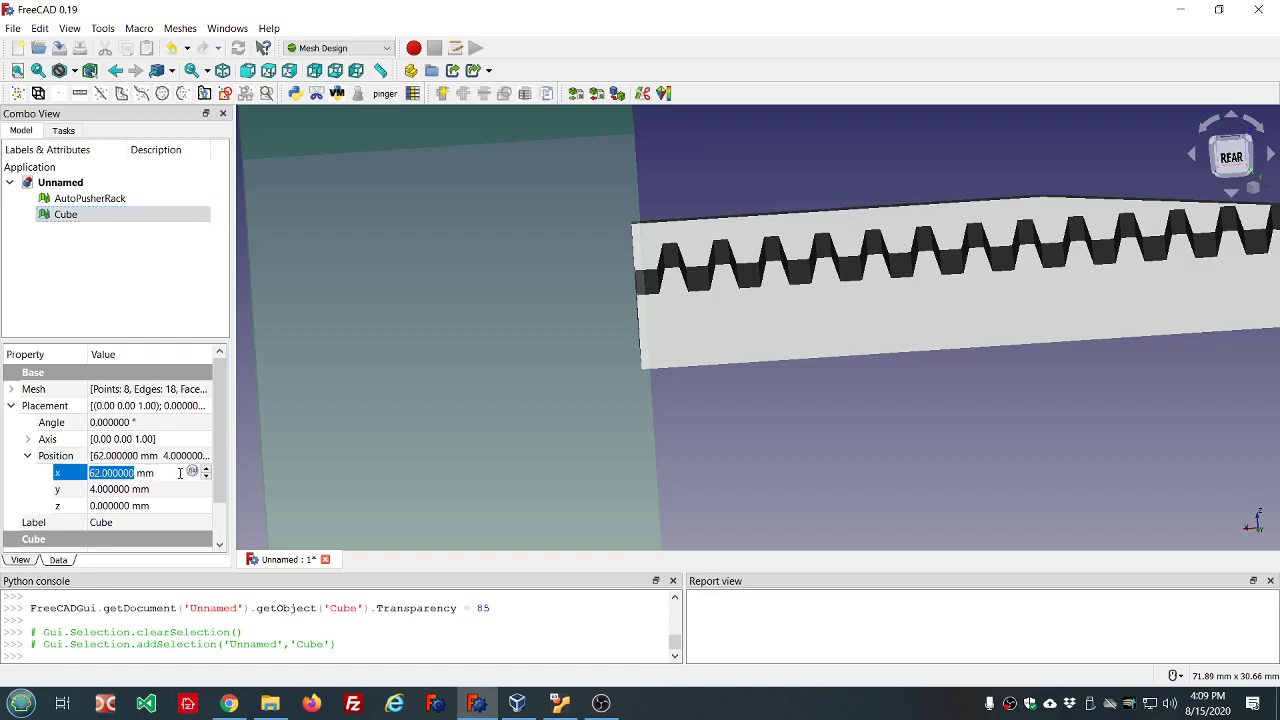
pyautogui.scroll(2, 180, 473)
pyautogui.scroll(-2, 180, 473)
pyautogui.scroll(2, 180, 473)
pyautogui.scroll(-2, 180, 473)
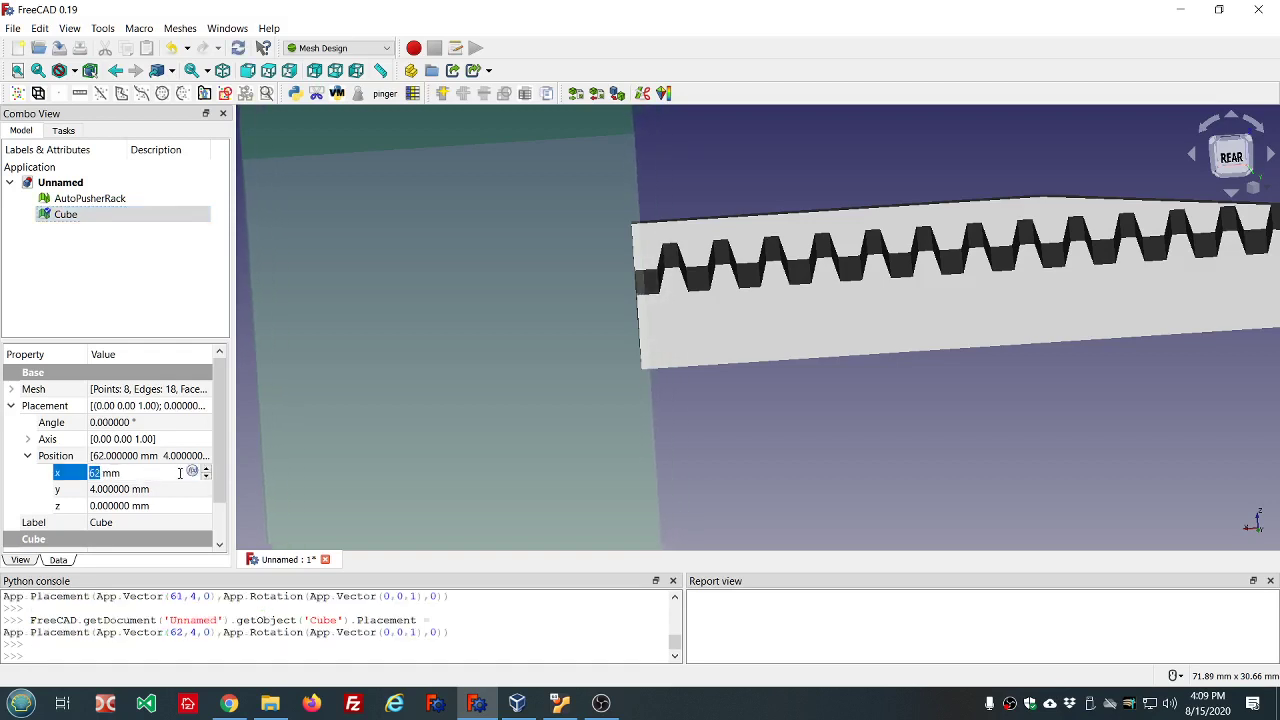
pyautogui.scroll(1, 180, 473)
pyautogui.scroll(-1, 180, 473)
pyautogui.scroll(1, 180, 473)
pyautogui.scroll(-1, 180, 473)
pyautogui.scroll(1, 180, 473)
pyautogui.scroll(-1, 180, 473)
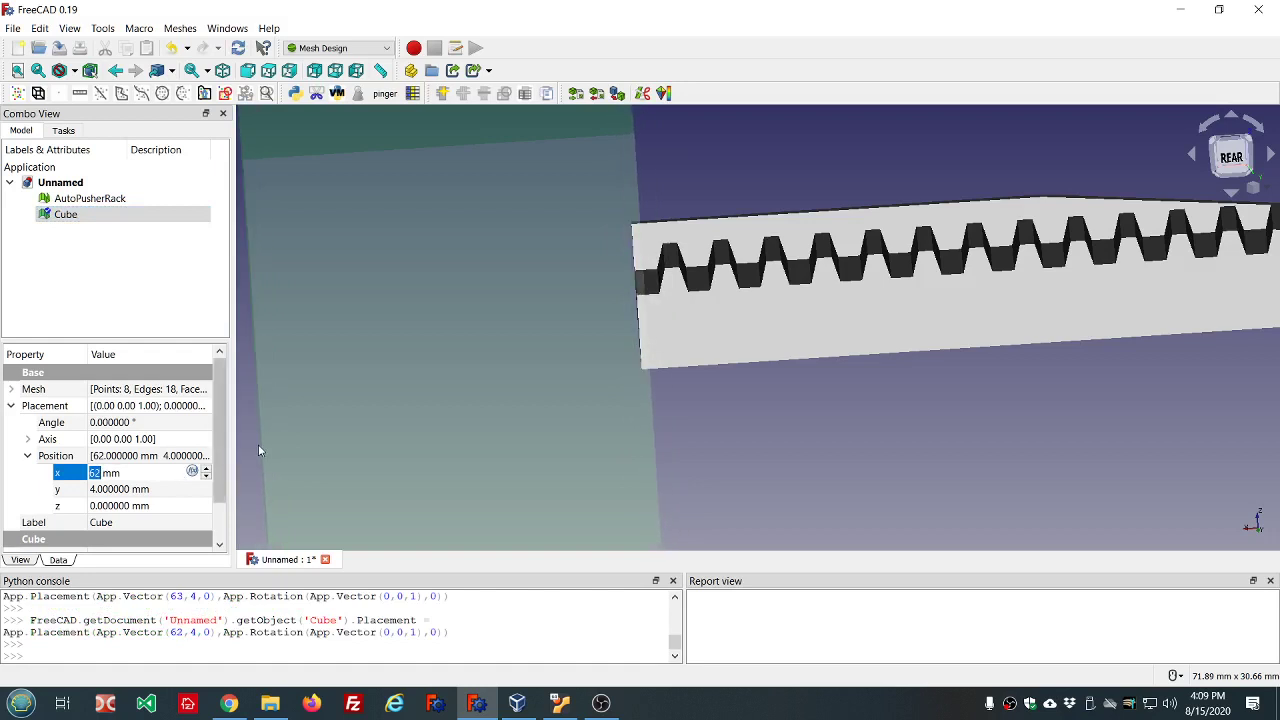
# - Compare the cube's 62 mm and 63 mm X positions against the rack's end face up close, ending at 62 mm
pyautogui.scroll(2, 674, 294)
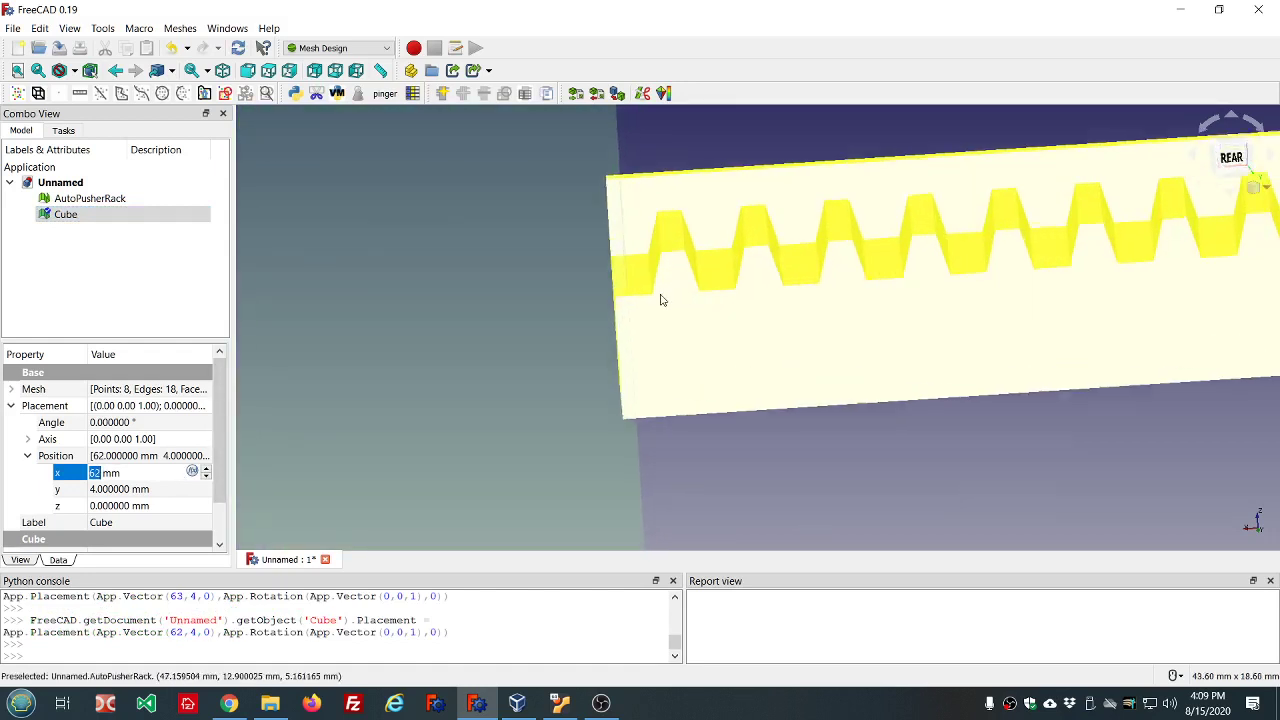
pyautogui.scroll(2, 663, 297)
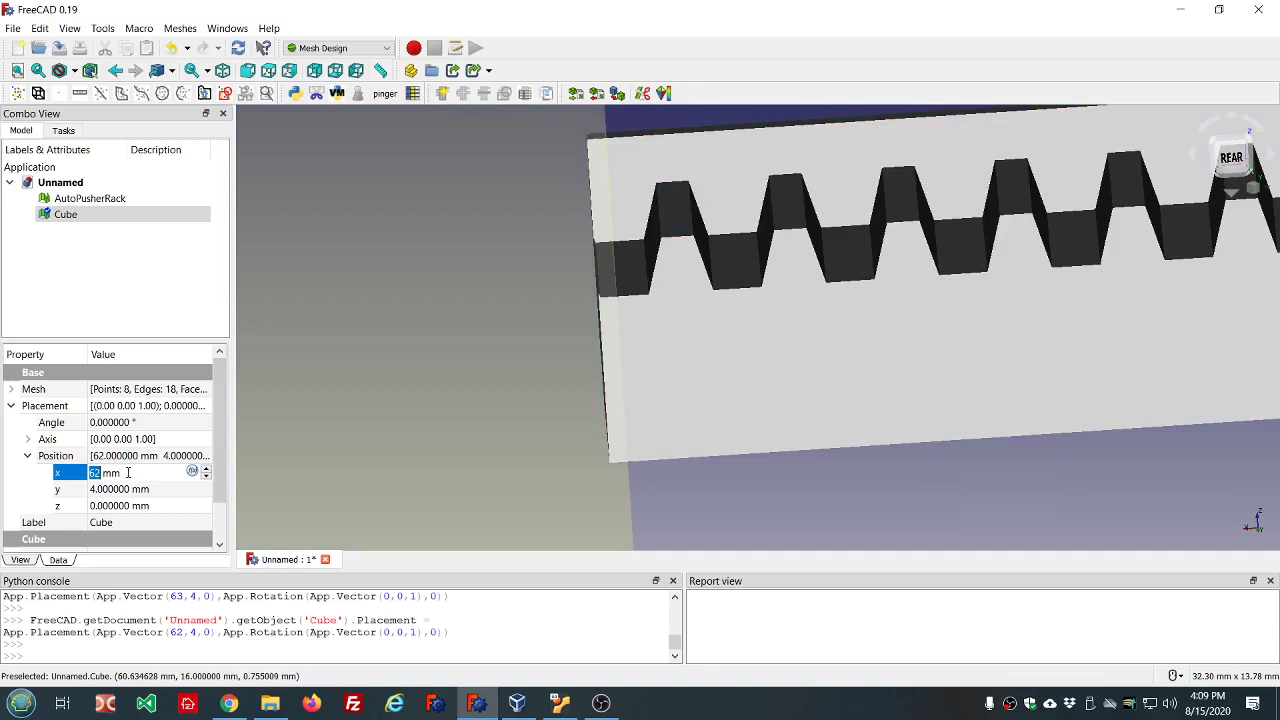
pyautogui.scroll(-1, 127, 472)
pyautogui.scroll(1, 127, 472)
pyautogui.scroll(1, 127, 472)
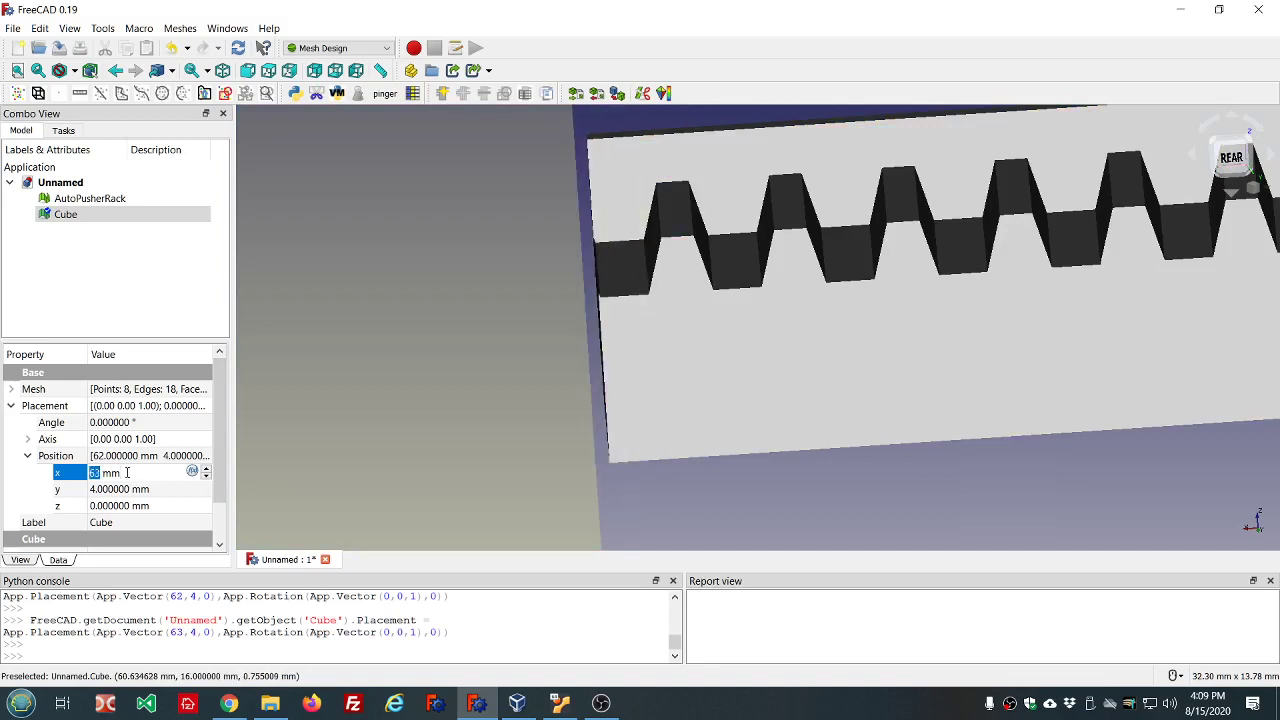
pyautogui.scroll(-1, 127, 472)
pyautogui.scroll(1, 127, 472)
pyautogui.scroll(-1, 127, 472)
pyautogui.scroll(1, 127, 472)
pyautogui.scroll(-1, 127, 472)
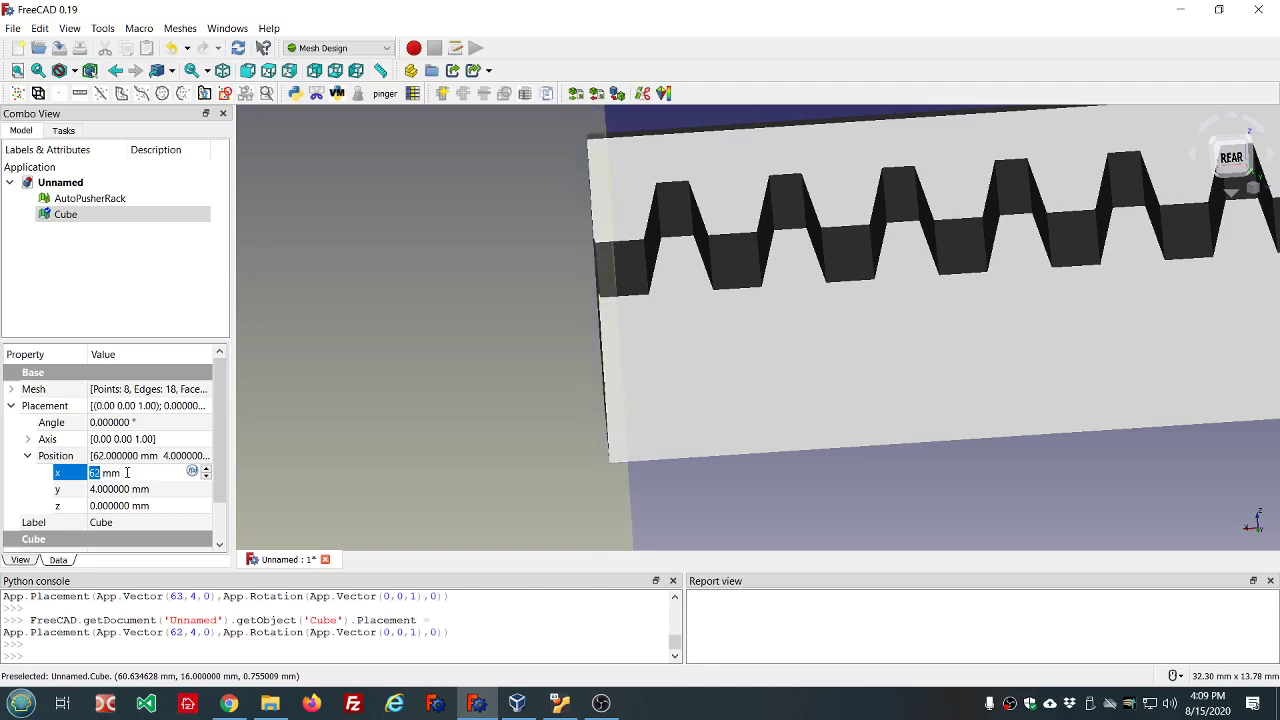
# - Try the cube's X position at 62 and 63 mm in turn, ending at 62.5 mm
pyautogui.scroll(1, 127, 472)
pyautogui.scroll(-1, 127, 472)
pyautogui.scroll(1, 127, 472)
pyautogui.scroll(-1, 127, 472)
pyautogui.scroll(1, 127, 472)
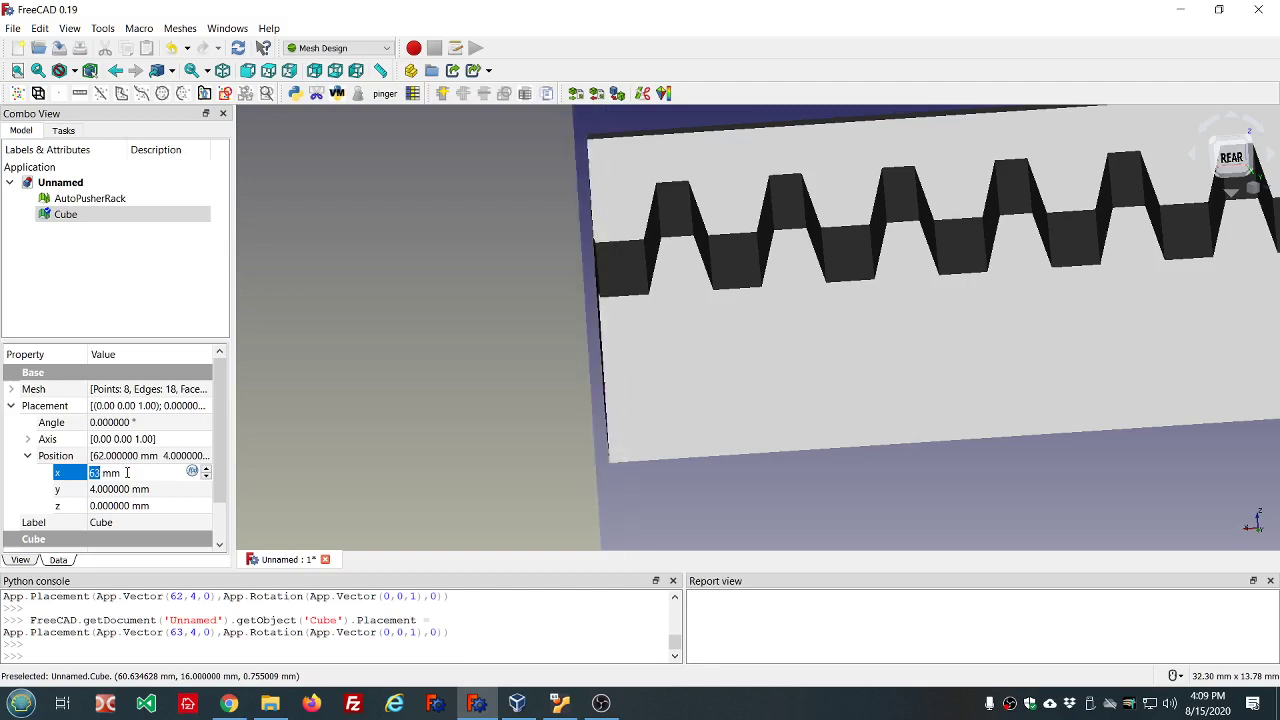
pyautogui.scroll(-1, 127, 472)
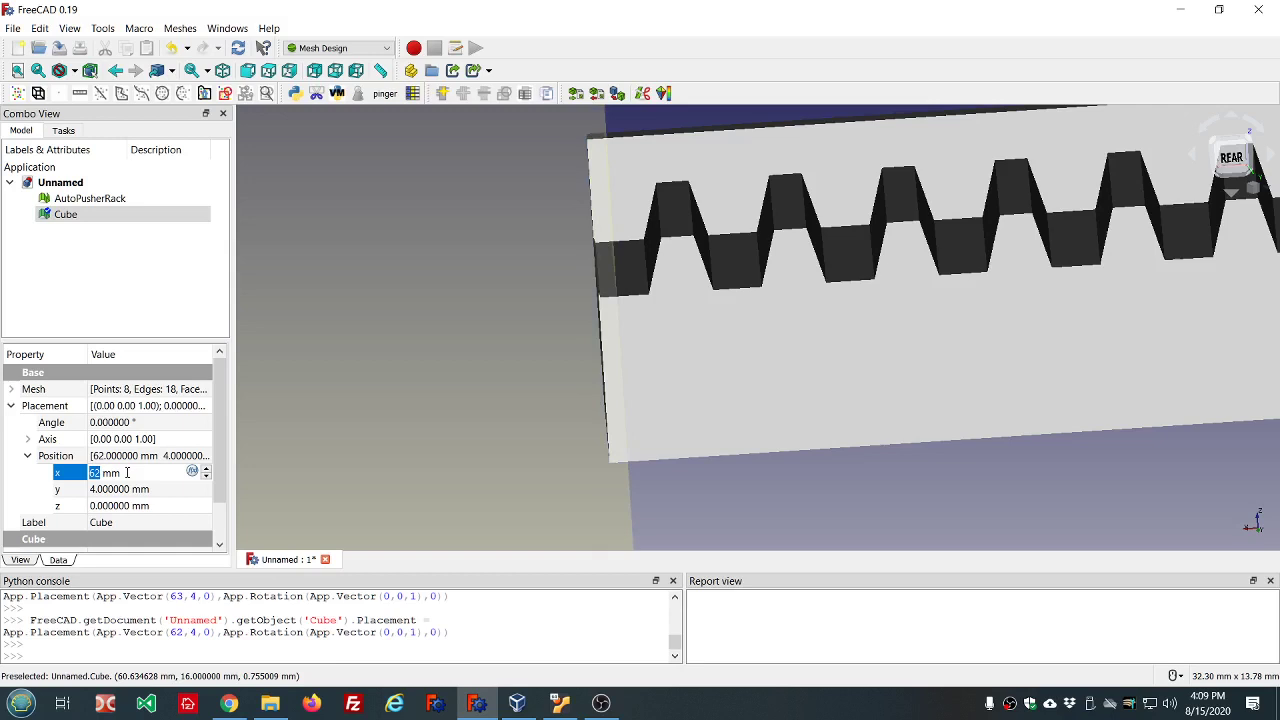
pyautogui.write('62.')
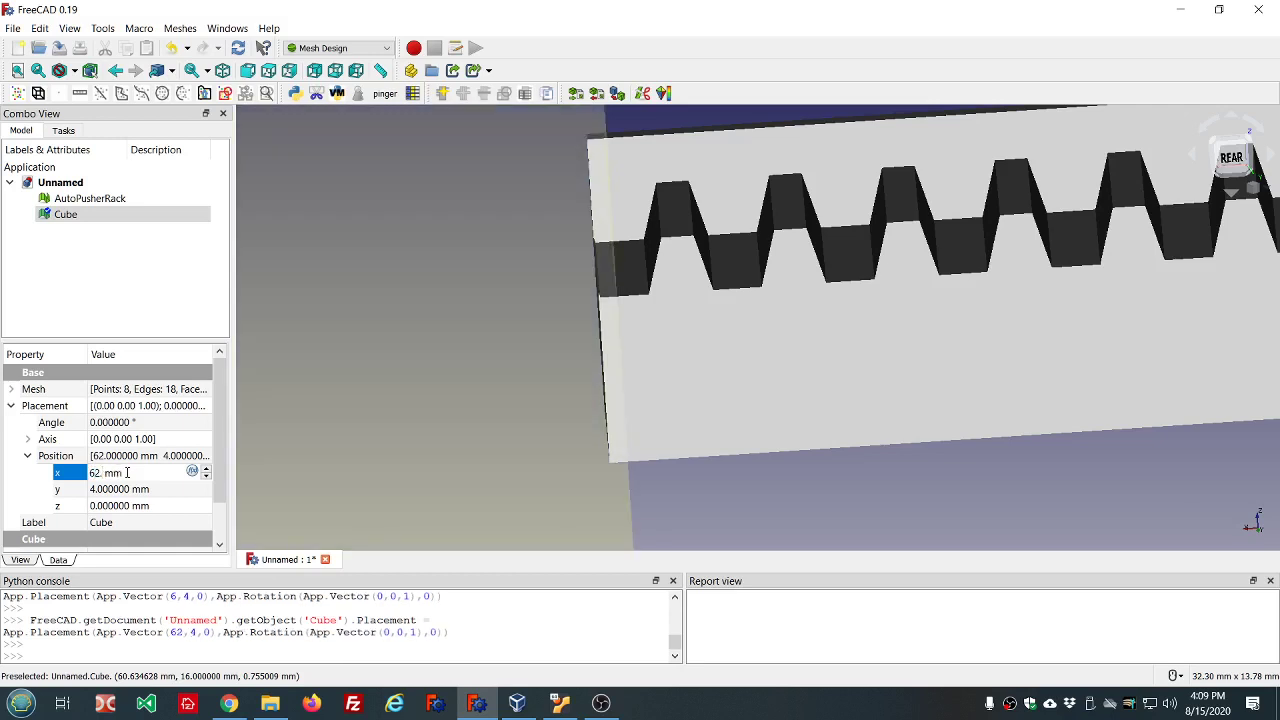
pyautogui.write('5')
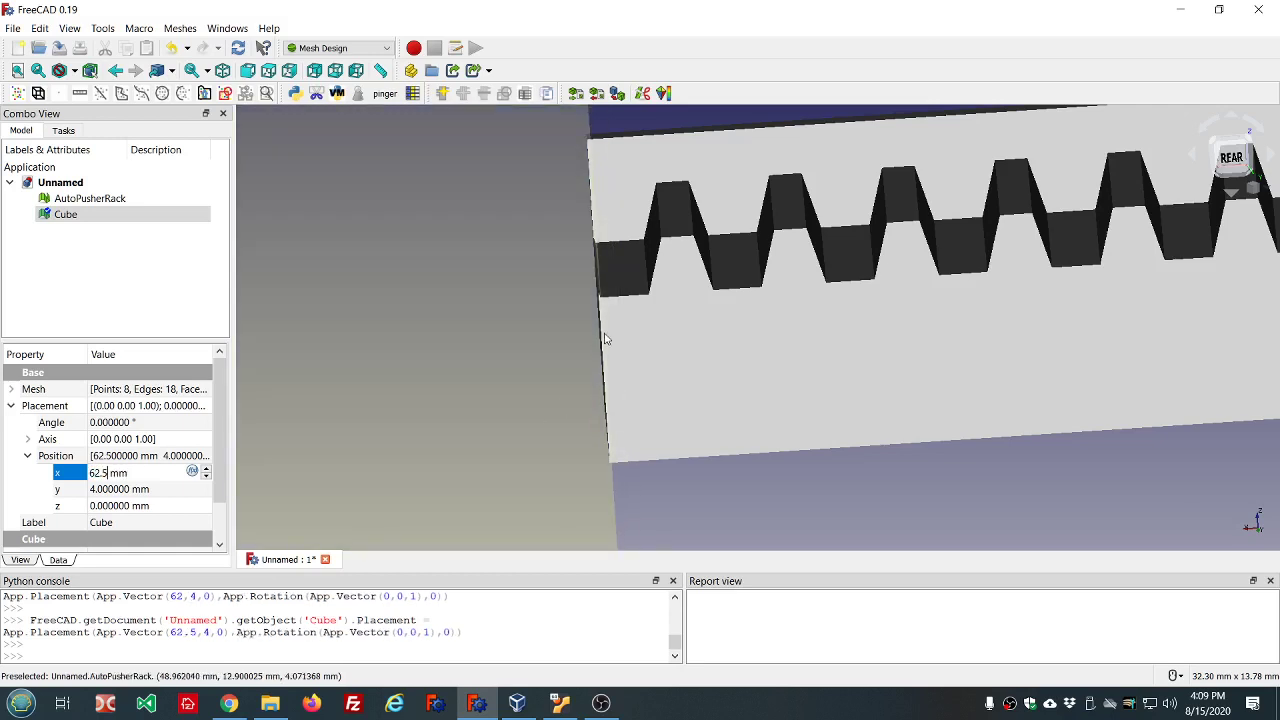
# - Examine the cube's overlap with the rack's end face up close from the rear, front and top
pyautogui.scroll(3, 622, 283)
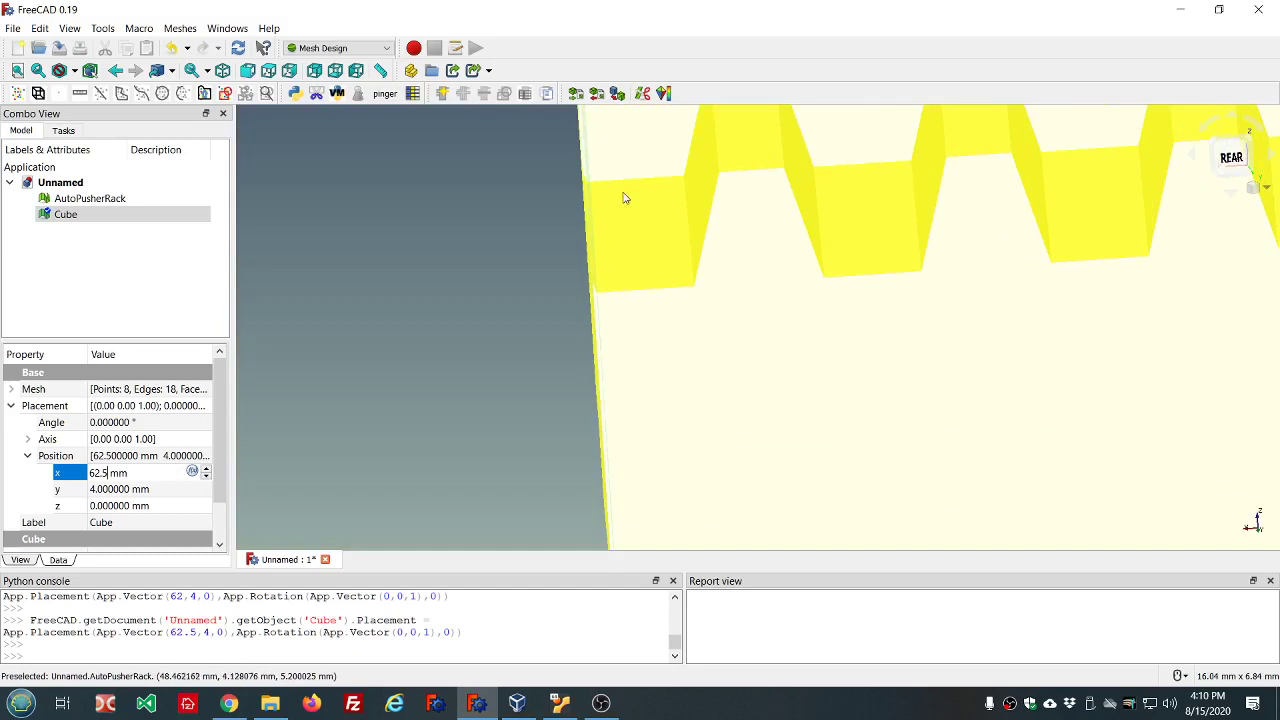
pyautogui.scroll(2, 632, 247)
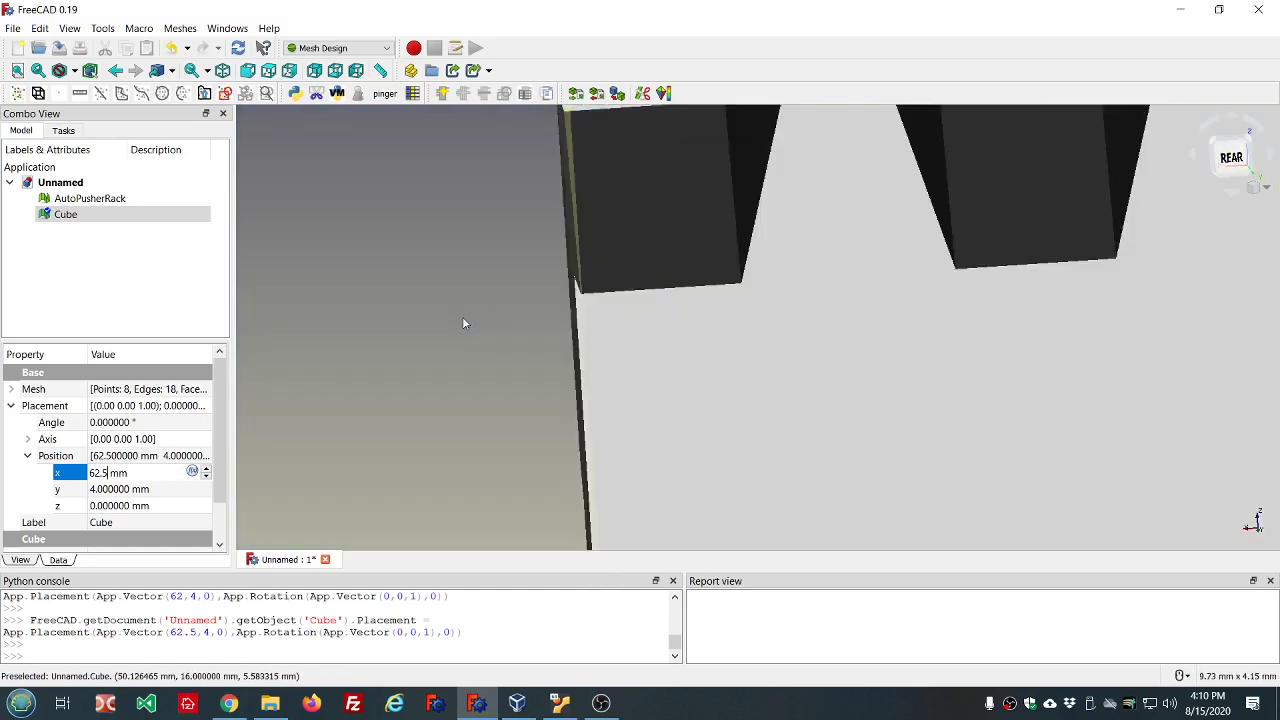
pyautogui.scroll(2, 462, 318)
pyautogui.scroll(4, 930, 250)
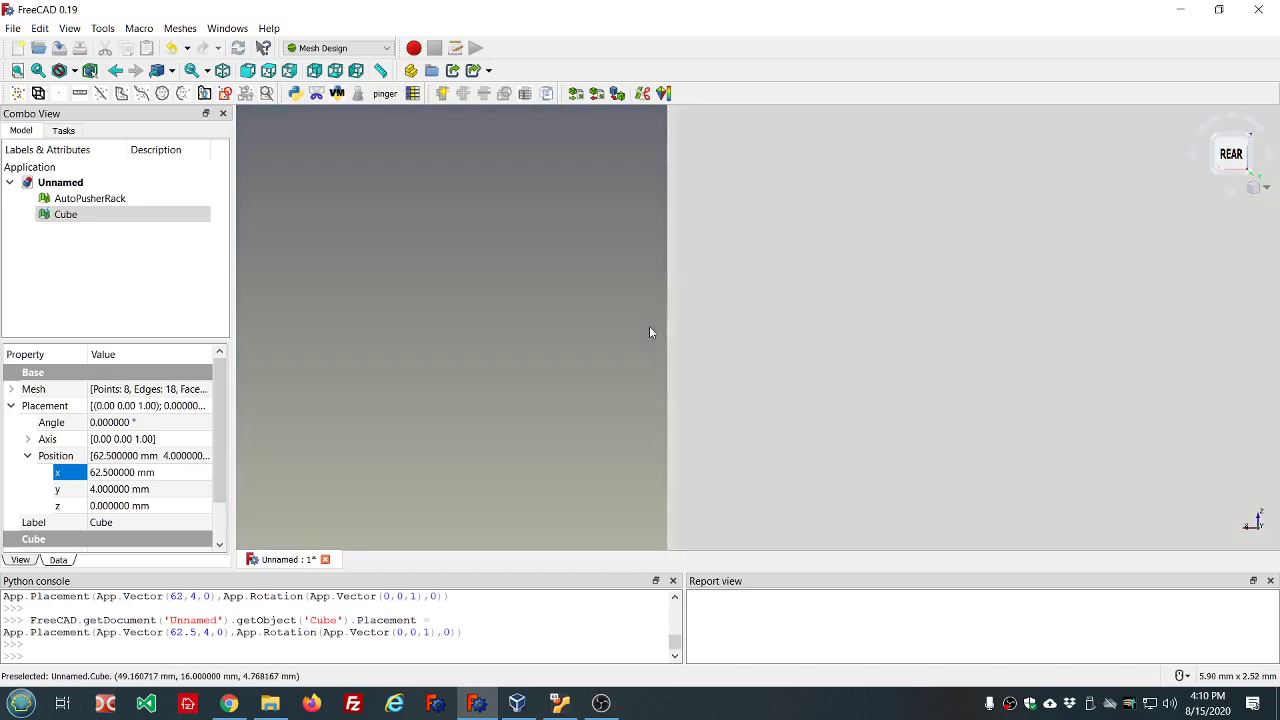
pyautogui.scroll(-3, 649, 326)
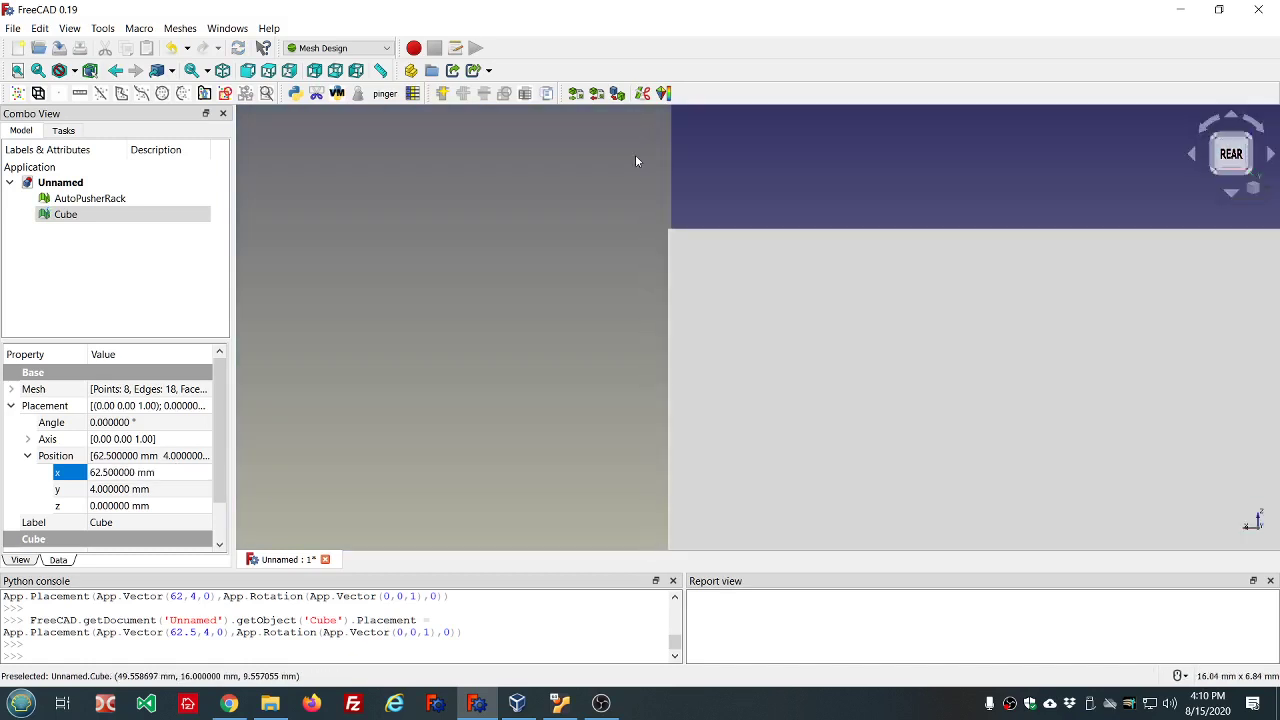
pyautogui.moveTo(841, 157); pyautogui.dragTo(668, 298, button='middle')
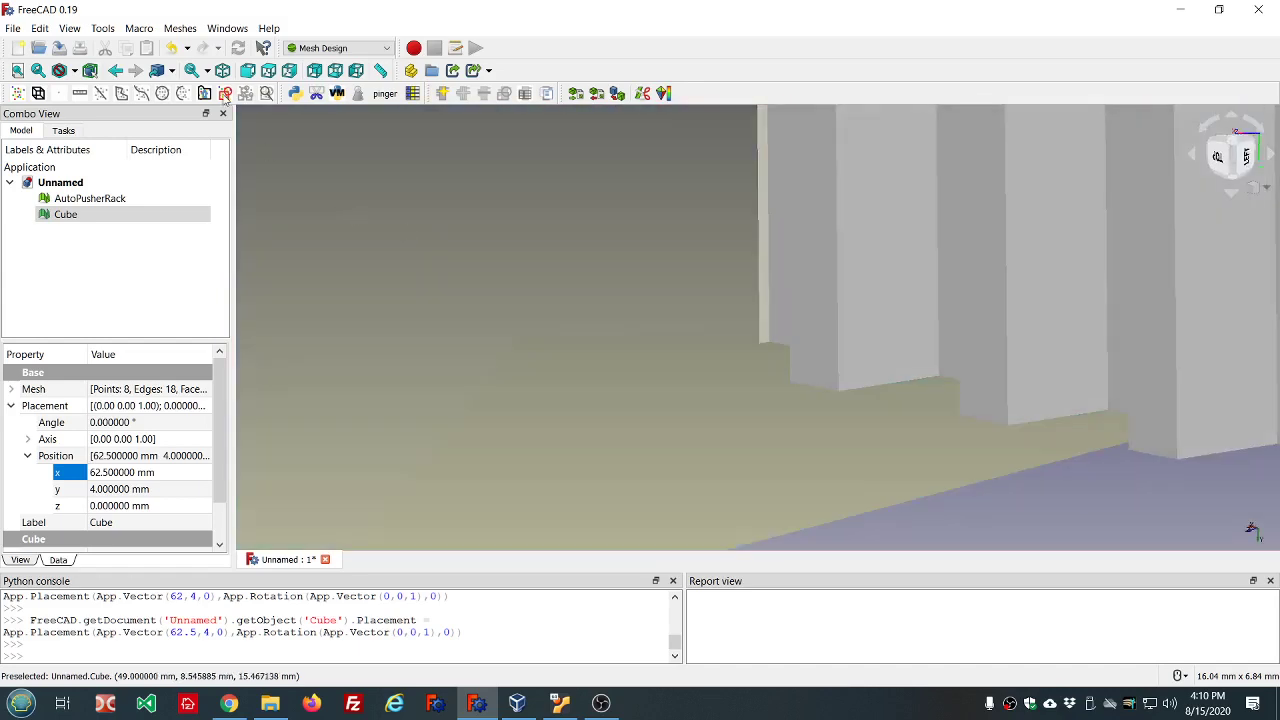
pyautogui.click(249, 71)
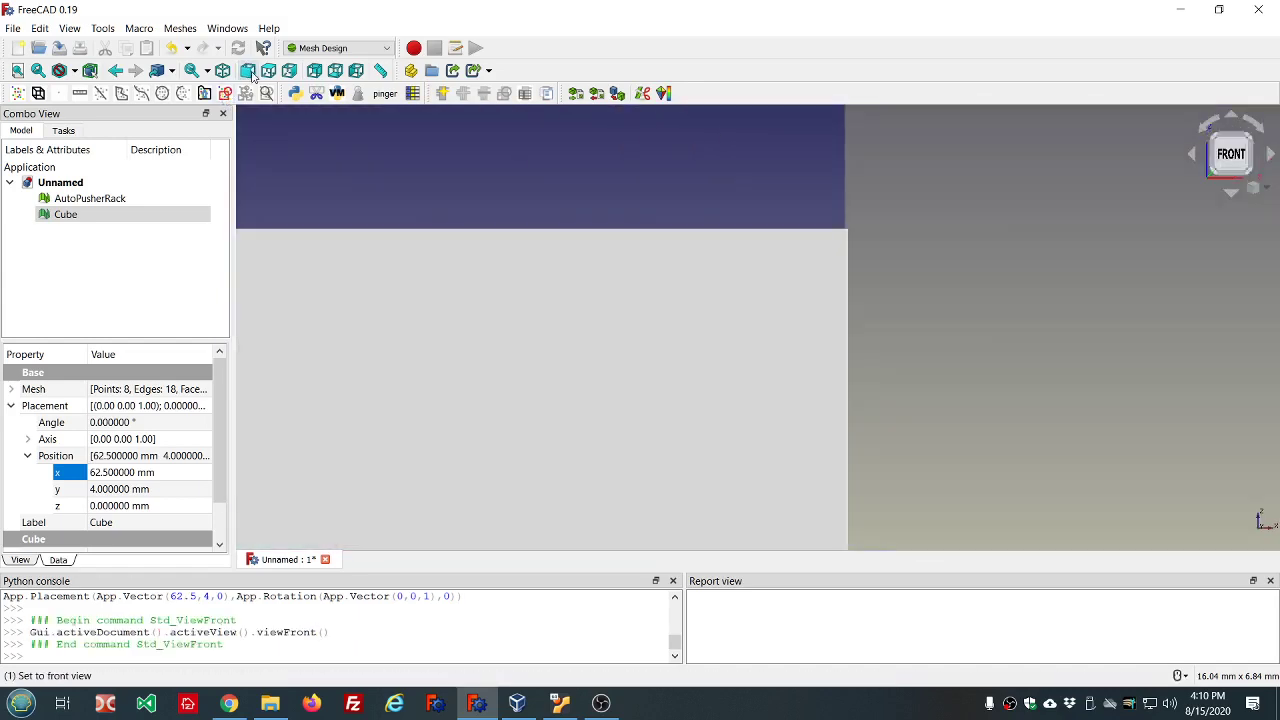
pyautogui.click(268, 71)
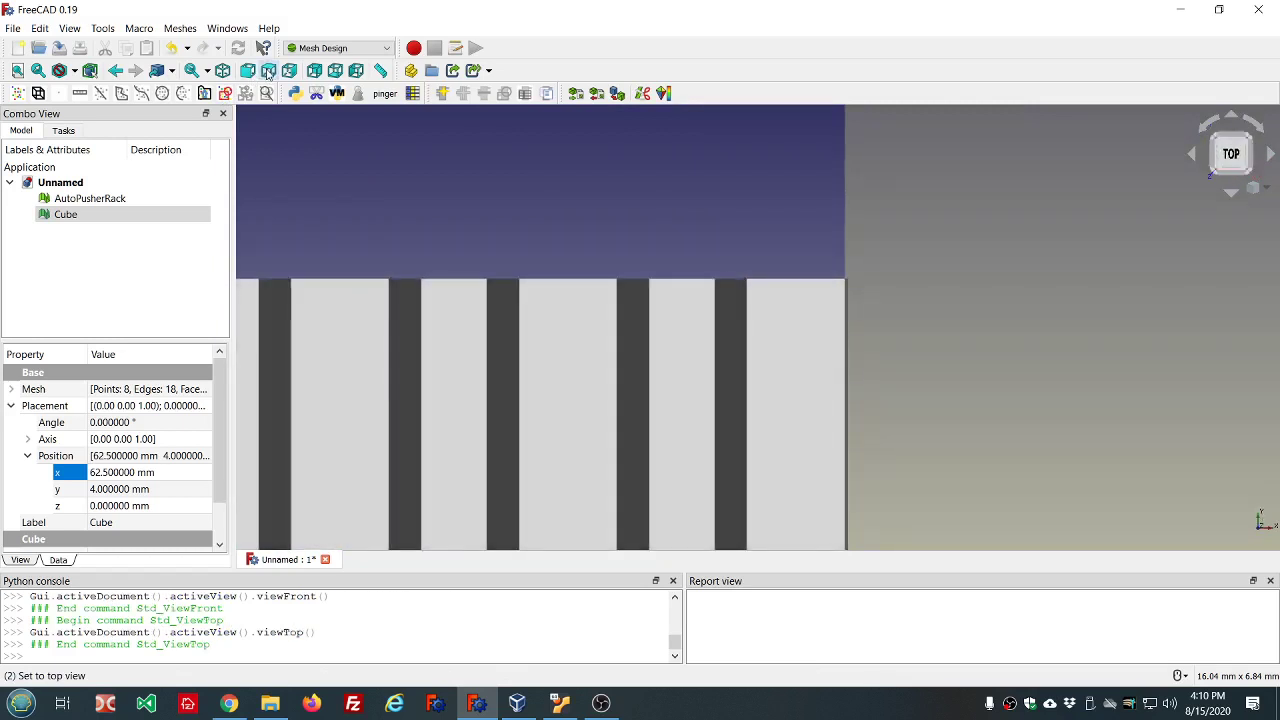
pyautogui.scroll(3, 869, 236)
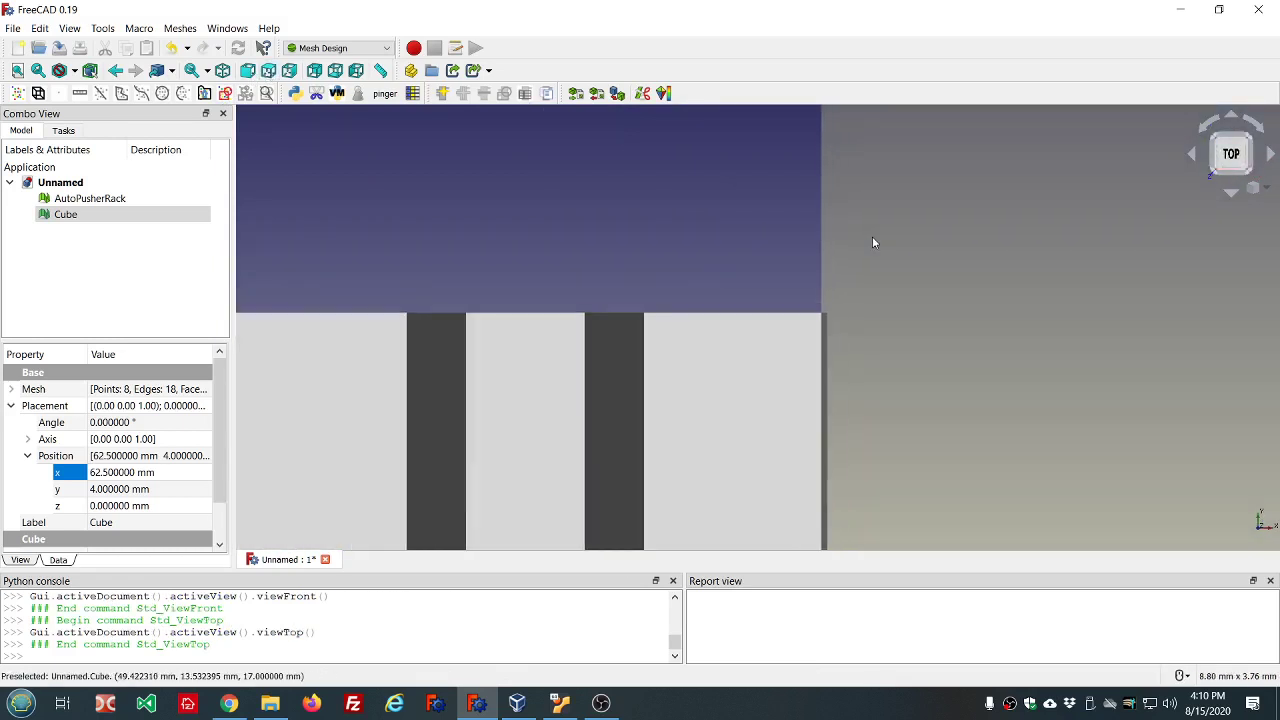
pyautogui.scroll(3, 787, 285)
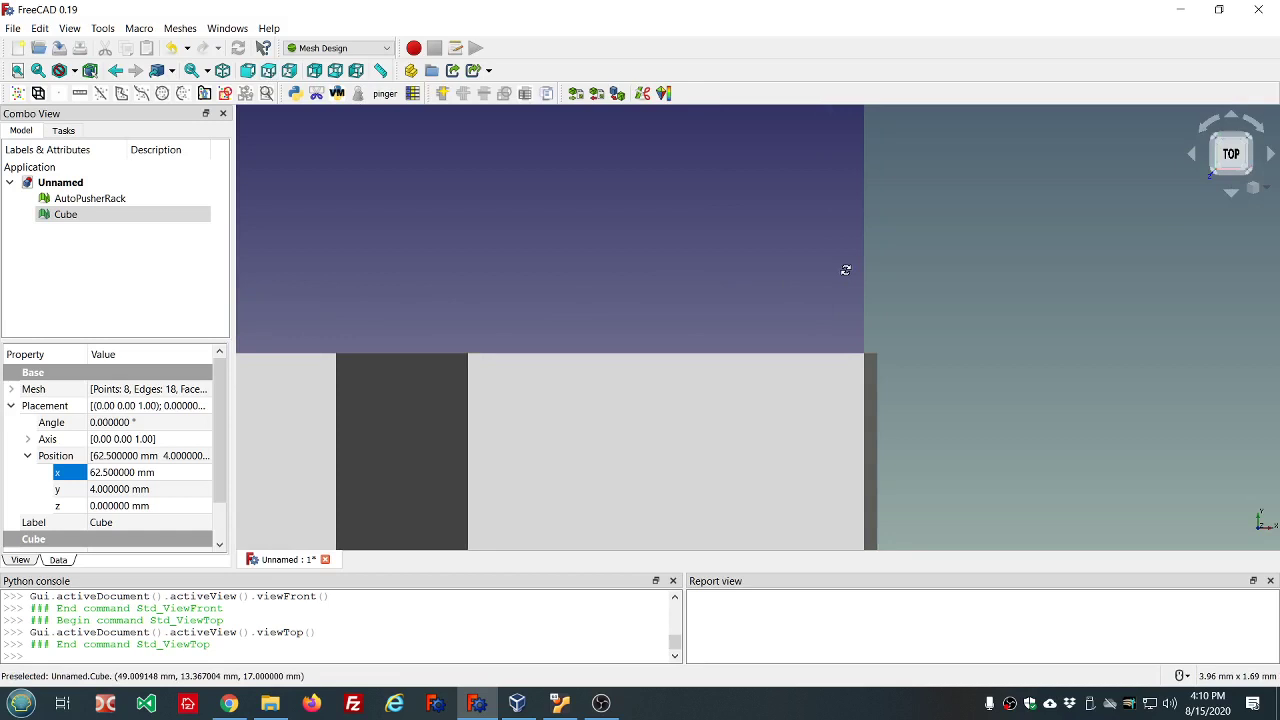
pyautogui.moveTo(845, 270); pyautogui.dragTo(847, 274, button='middle')
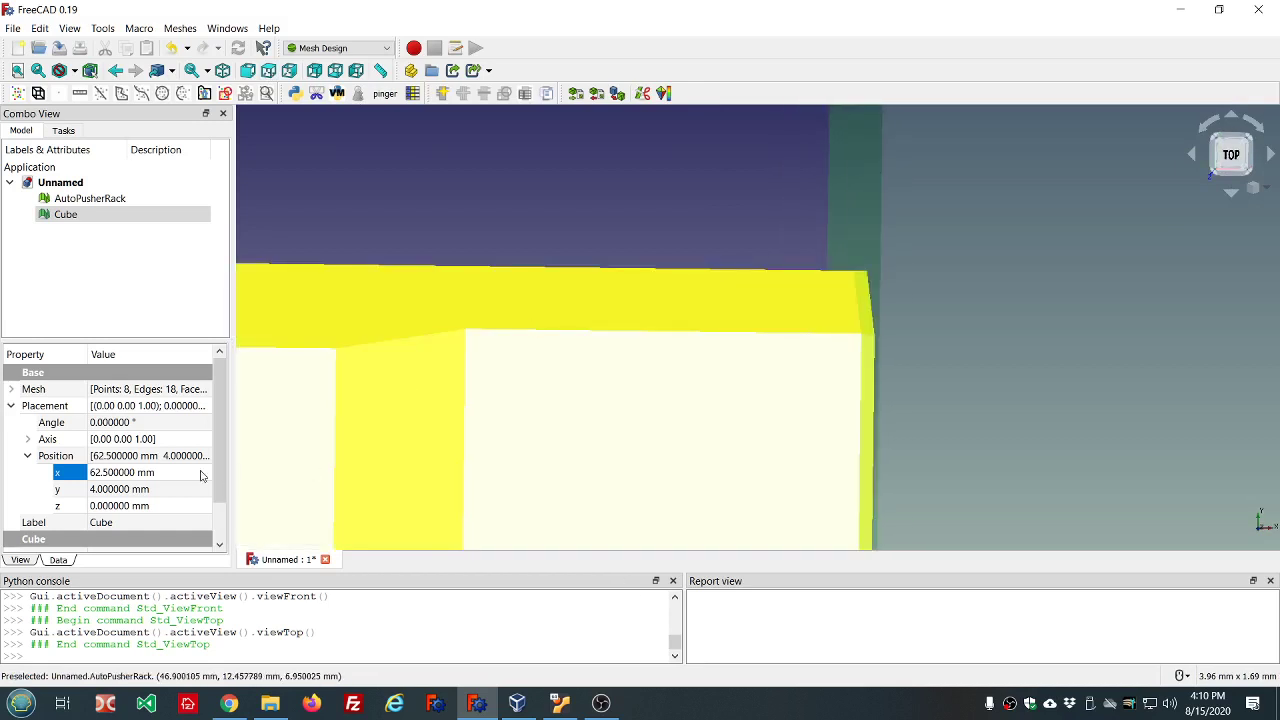
# - Set the cube's X position to 62.45 mm and check its overlap with the rack's end
pyautogui.click(183, 472)
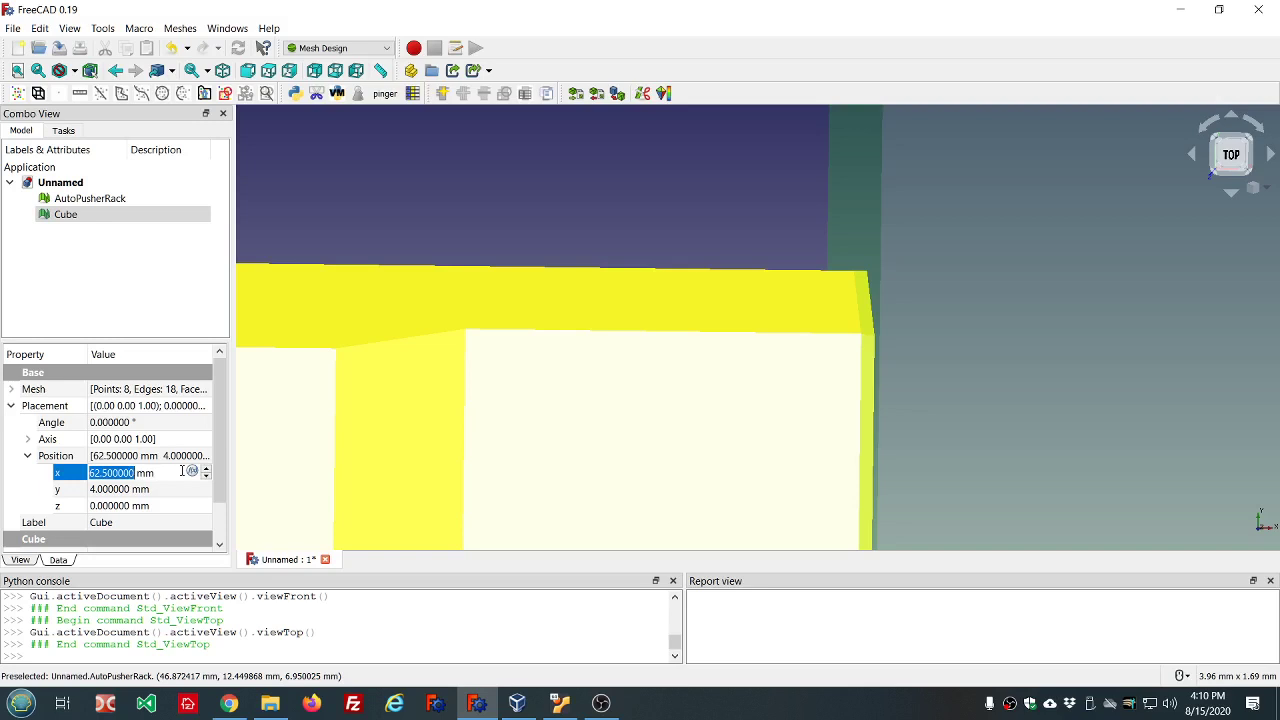
pyautogui.write('62')
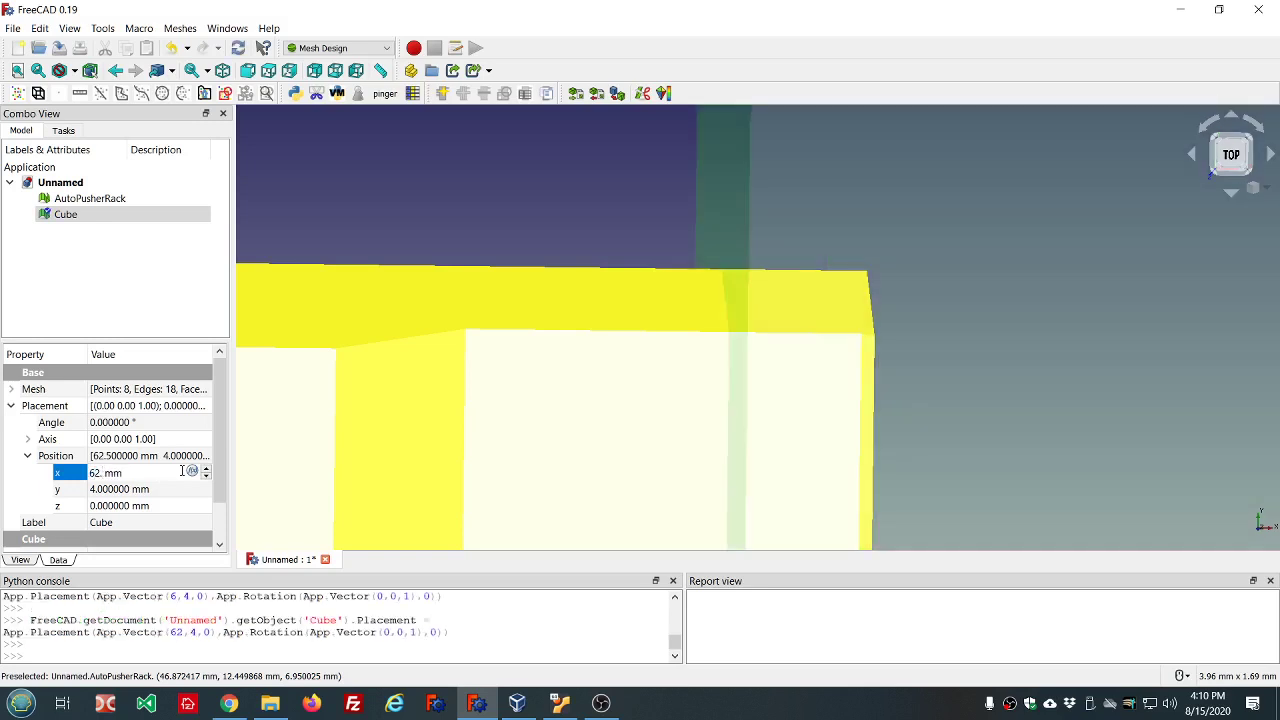
pyautogui.write(' 4')
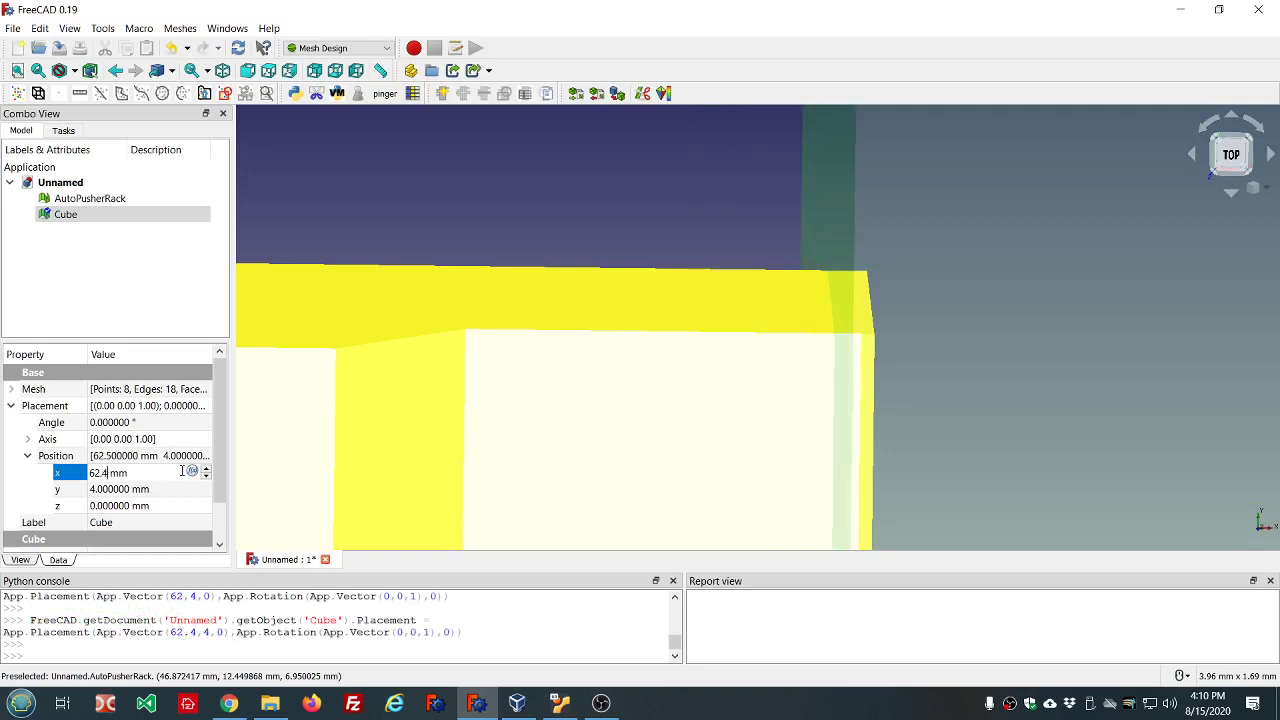
pyautogui.write('5')
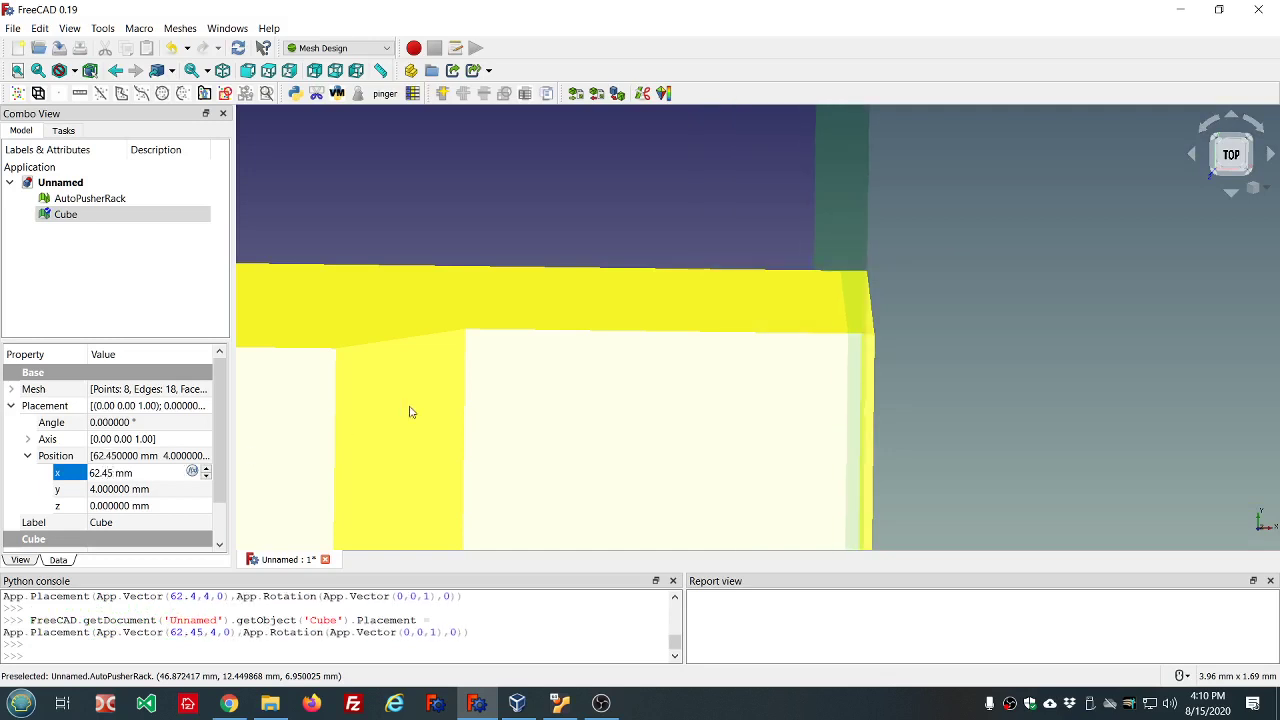
pyautogui.press('Return')
pyautogui.moveTo(671, 229); pyautogui.dragTo(669, 229, button='middle')
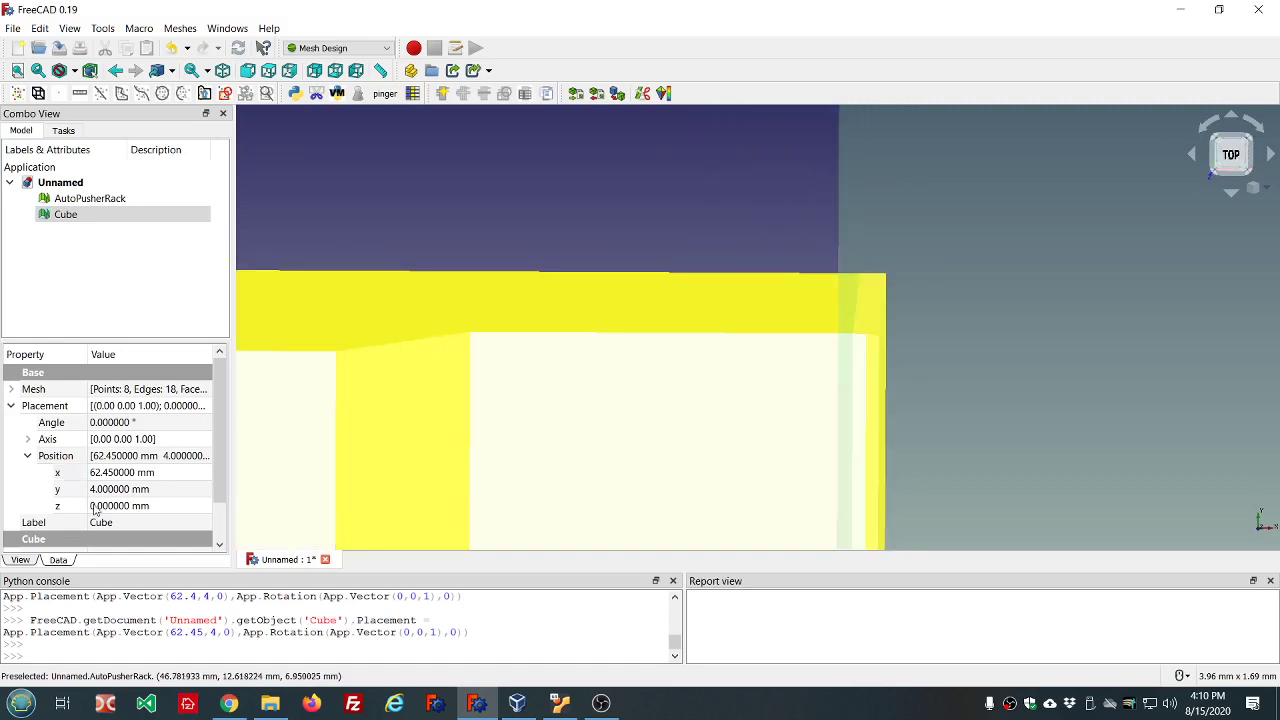
# - Set the cube's X position to 62.475 mm and deselect the cube
pyautogui.click(112, 474)
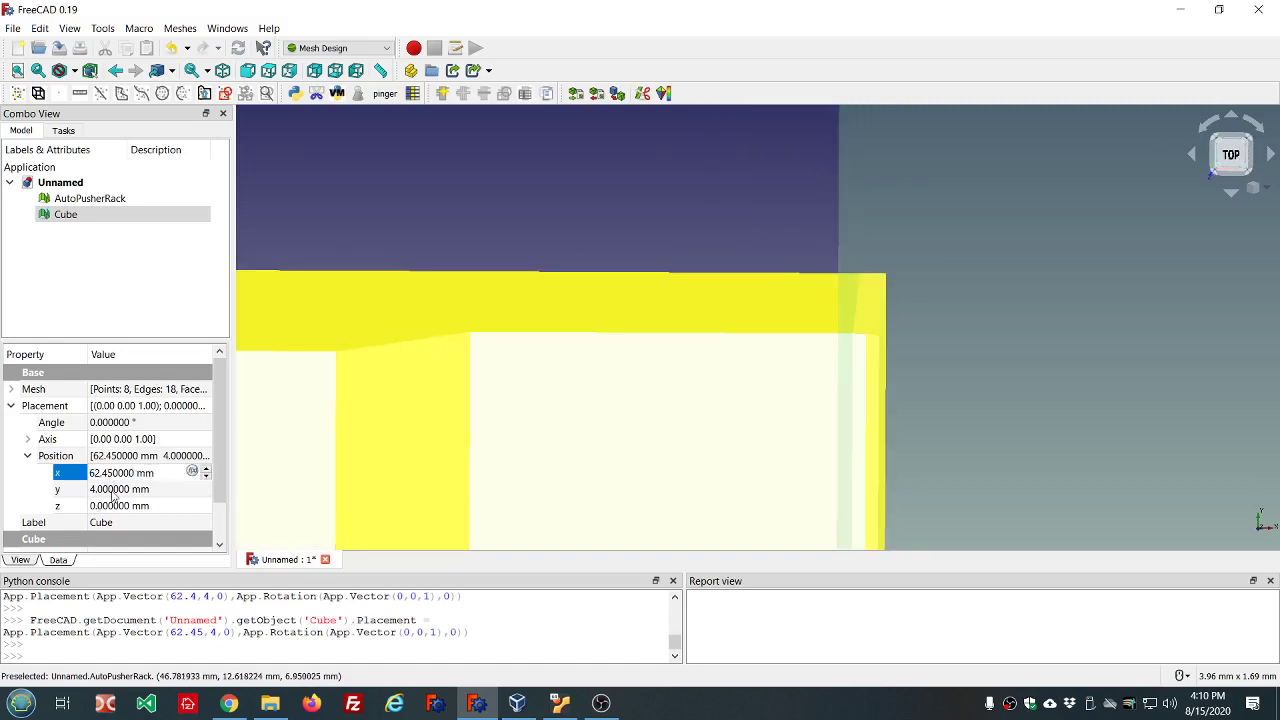
pyautogui.write('7')
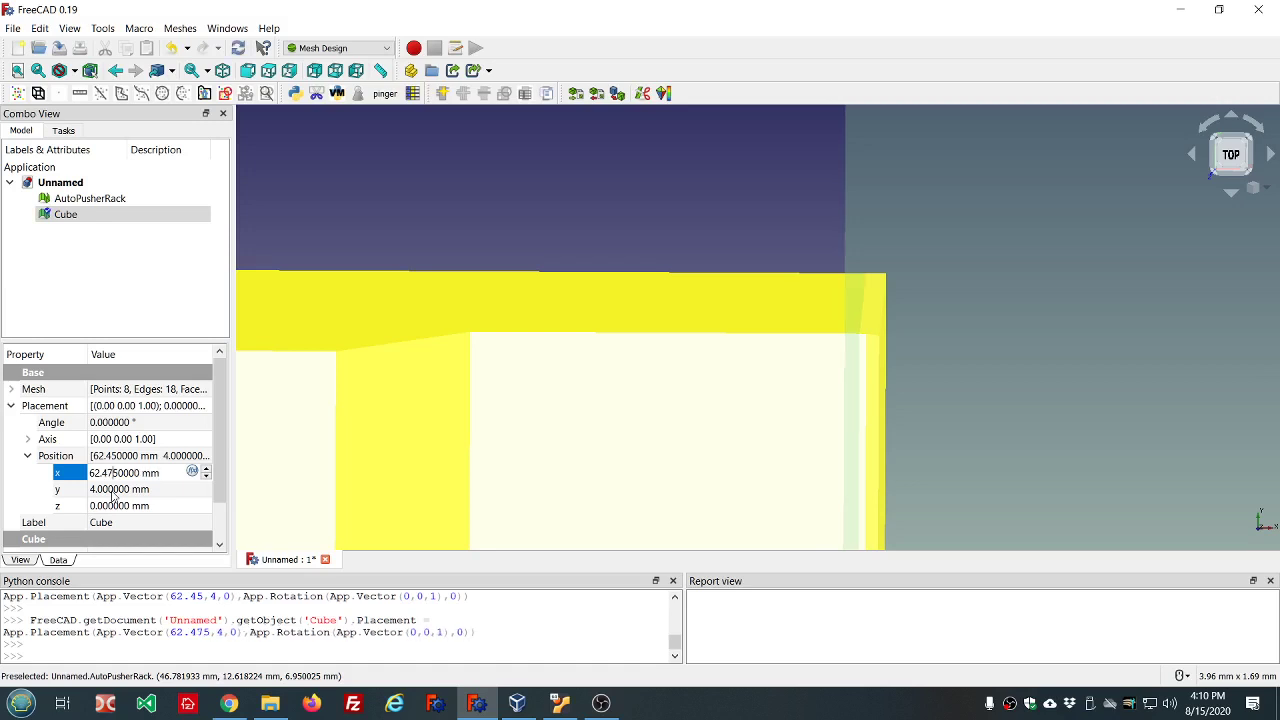
pyautogui.click(707, 185)
pyautogui.moveTo(707, 185); pyautogui.dragTo(713, 160, button='middle')
pyautogui.scroll(8, 713, 160)
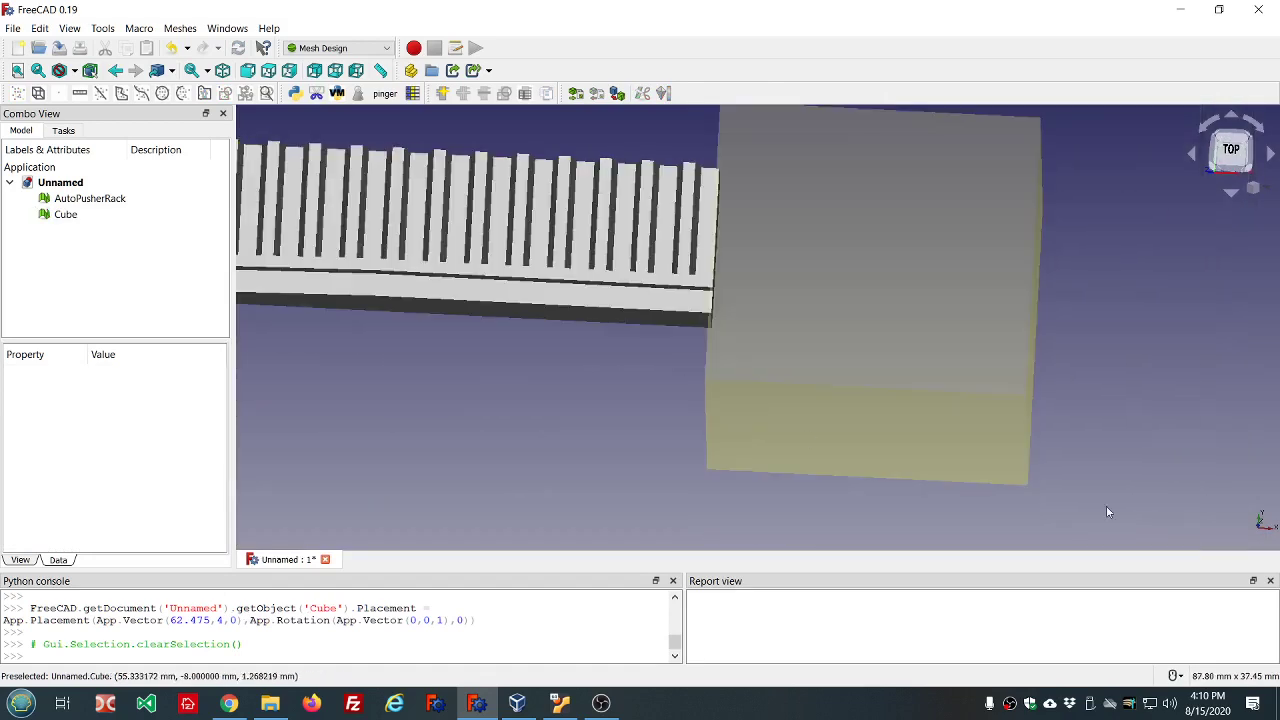
# - Subtract the cube from the AutoPusherRack mesh with a Boolean Difference
pyautogui.moveTo(1171, 517); pyautogui.dragTo(971, 363, button='middle')
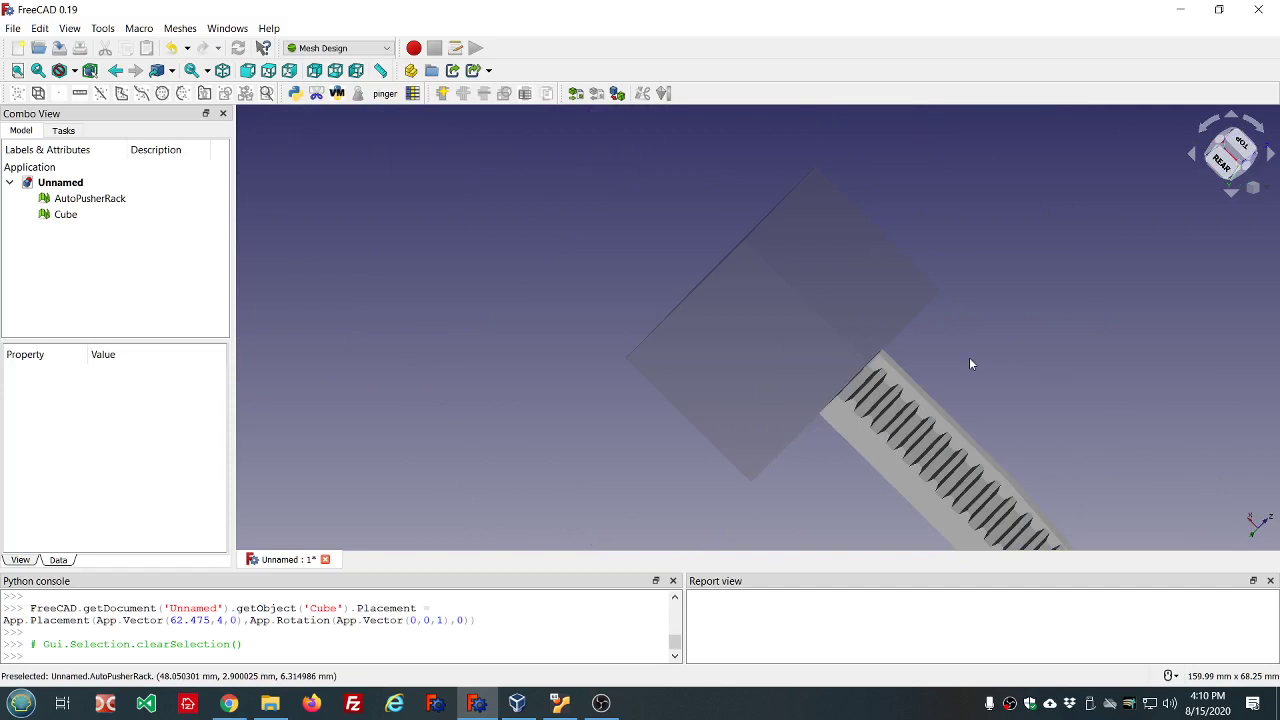
pyautogui.moveTo(1186, 380); pyautogui.dragTo(1080, 357, button='middle')
pyautogui.scroll(-3, 1078, 360)
pyautogui.scroll(3, 1262, 272)
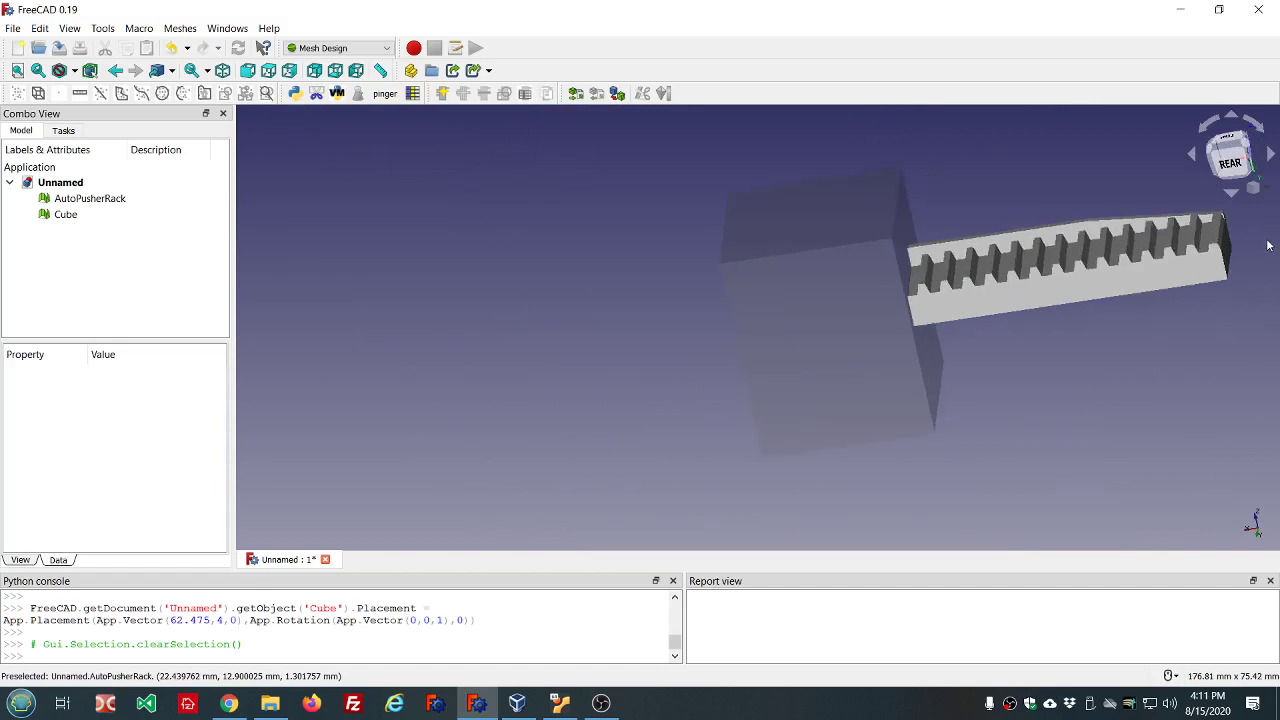
pyautogui.scroll(-2, 1224, 241)
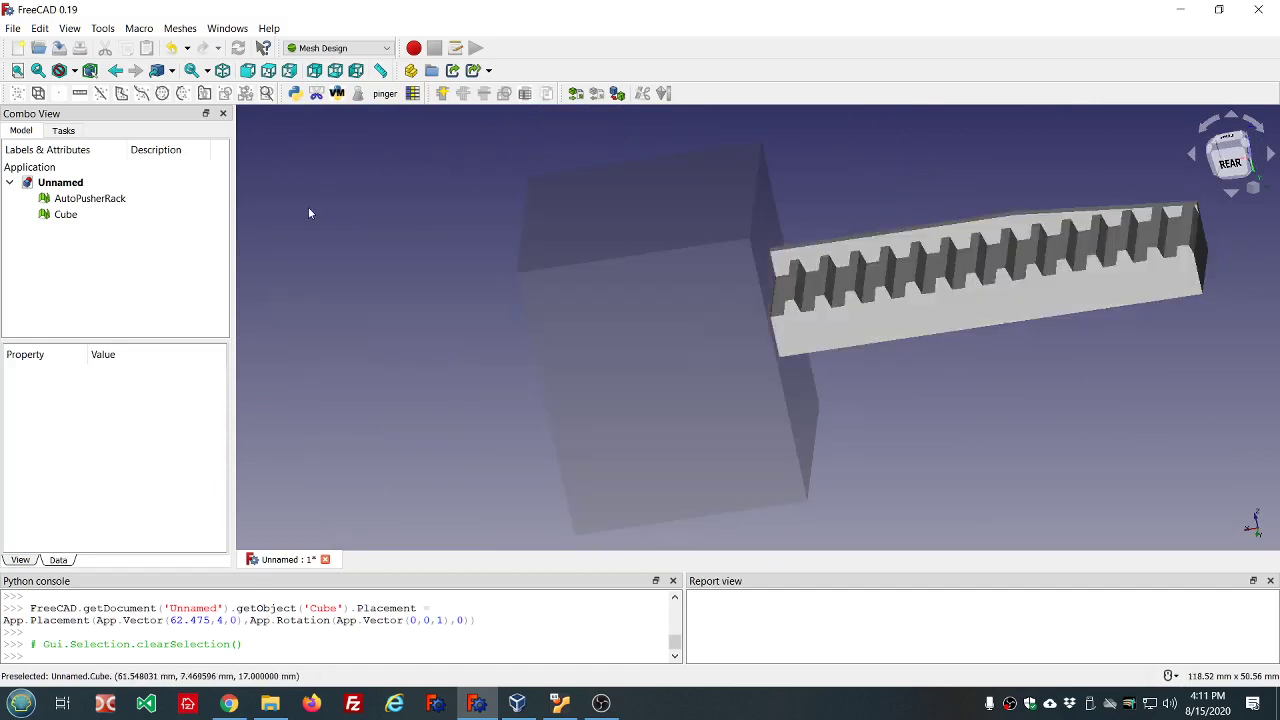
pyautogui.click(95, 199)
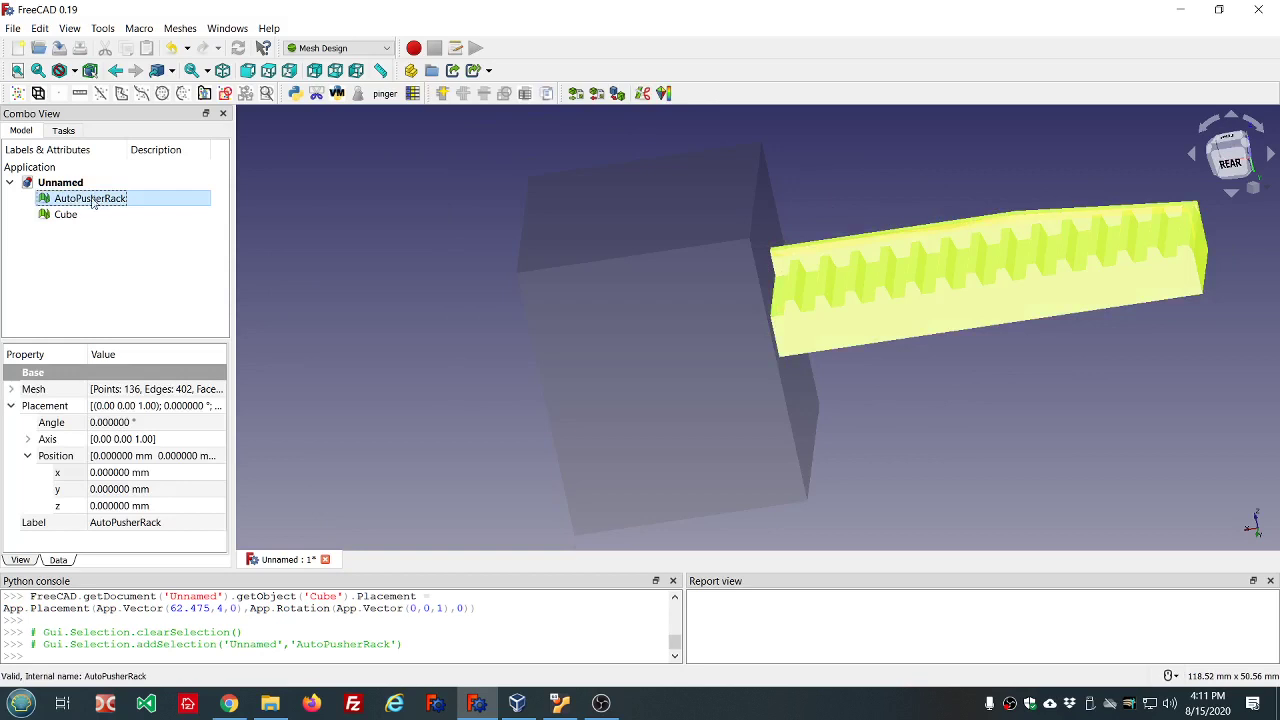
pyautogui.keyDown('ctrl'); pyautogui.click(81, 216); pyautogui.keyUp('ctrl')
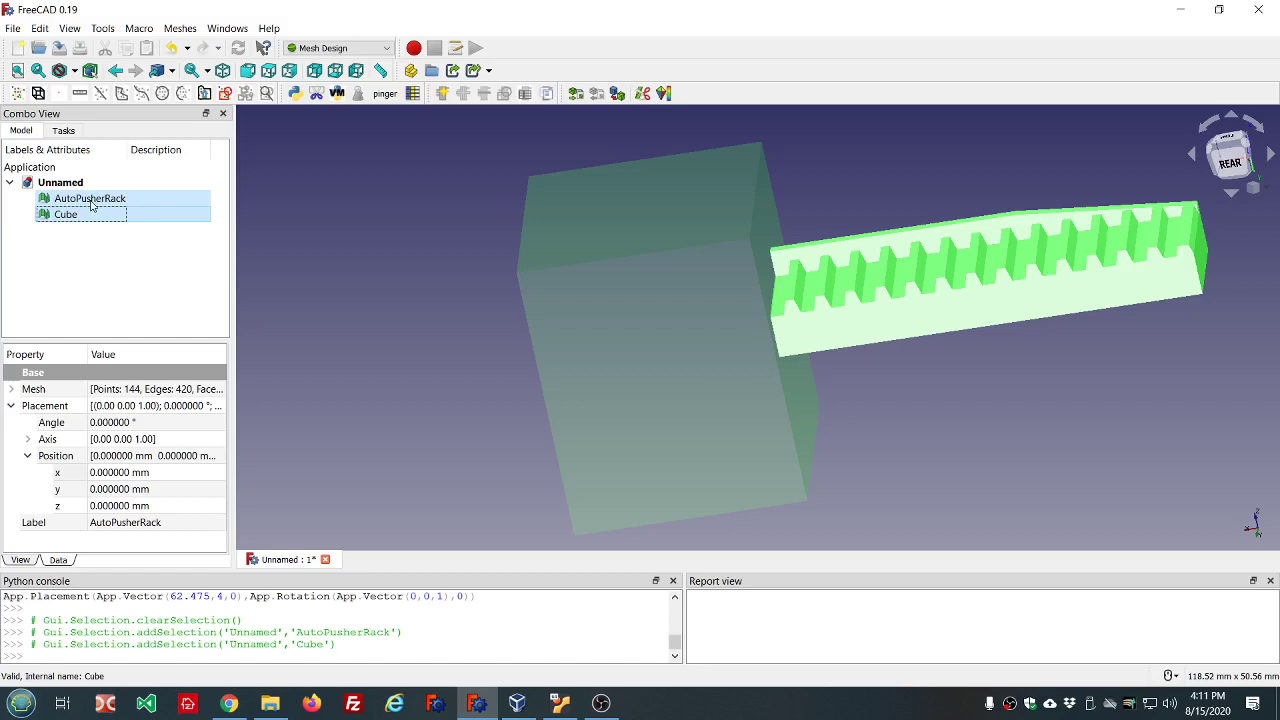
pyautogui.click(182, 30)
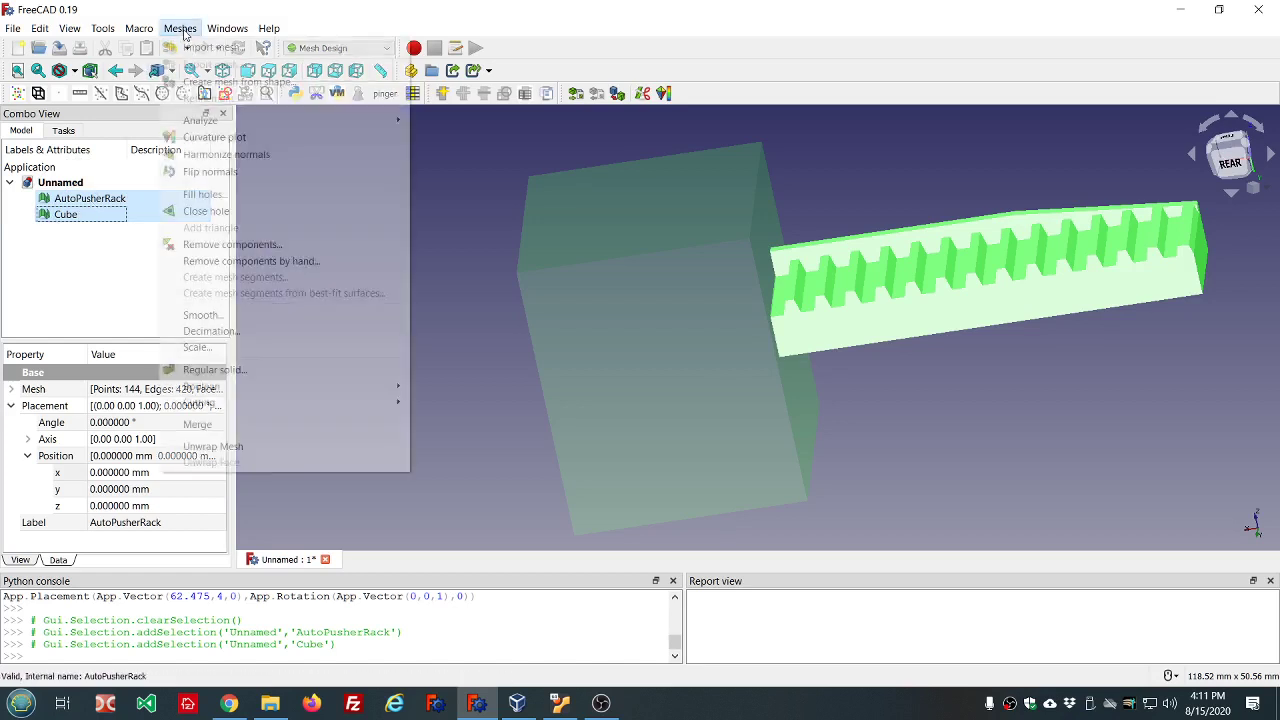
pyautogui.moveTo(222, 390)
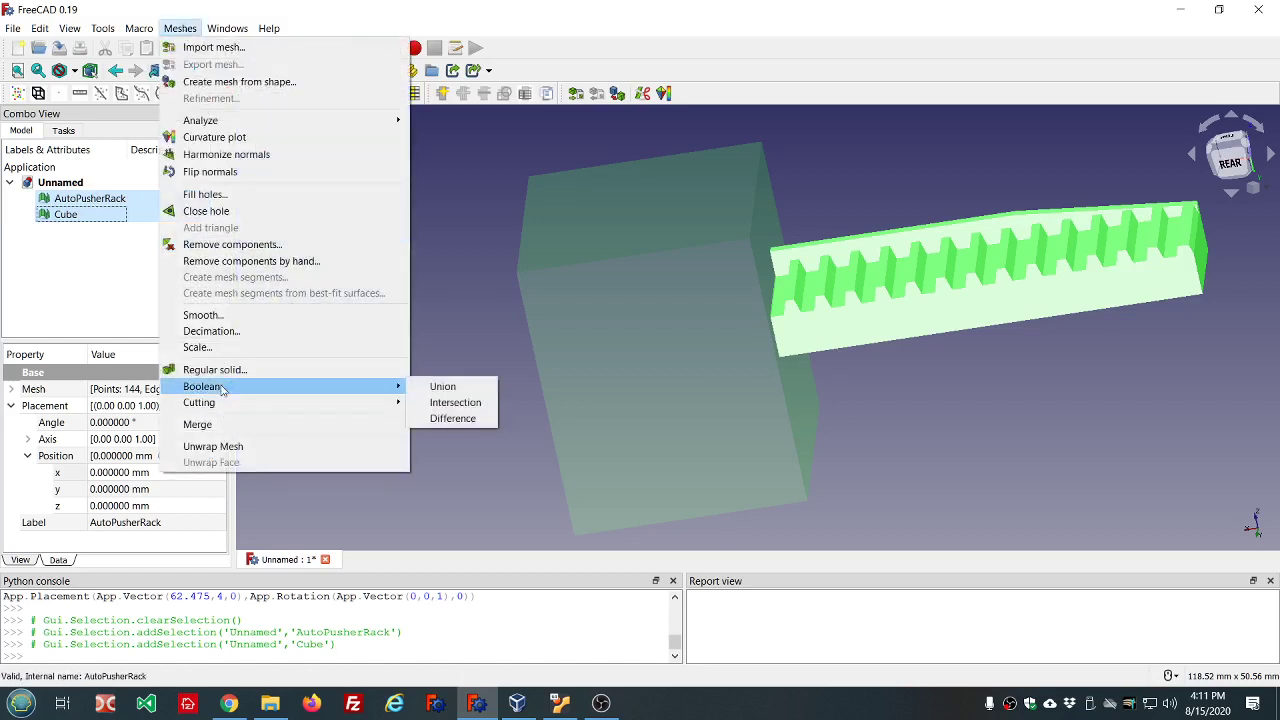
pyautogui.click(451, 419)
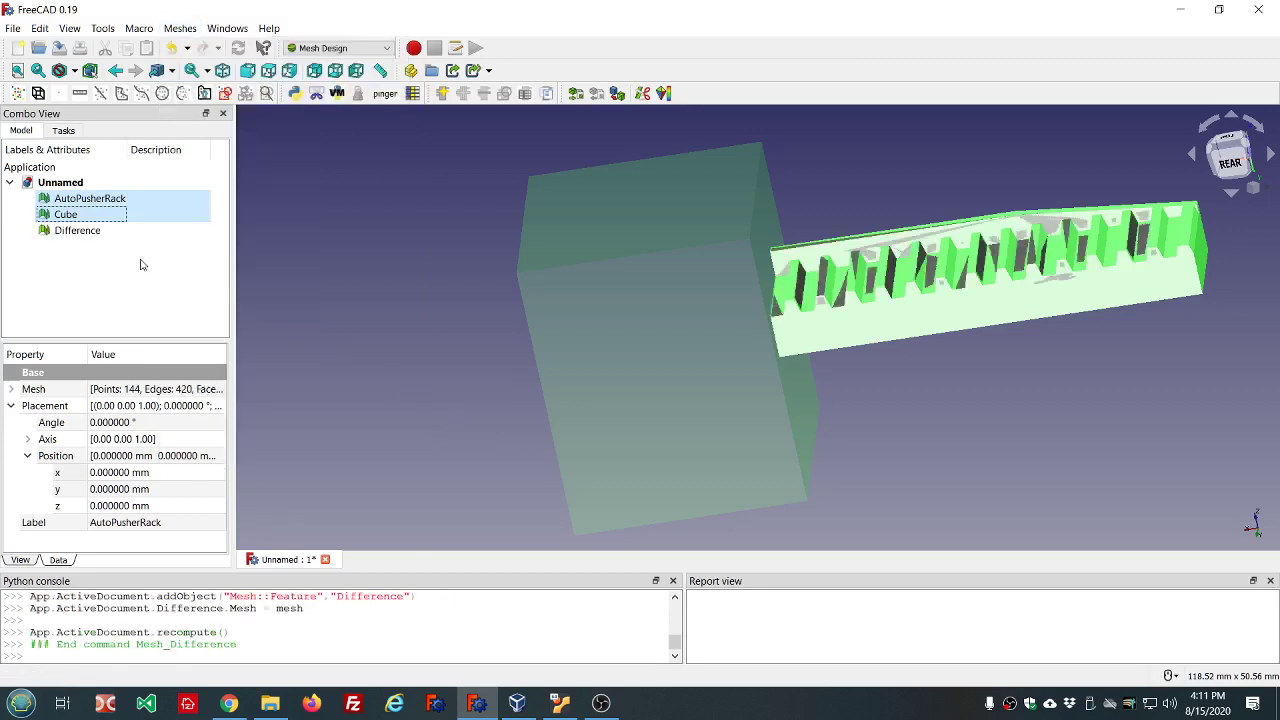
# - Hide the original AutoPusherRack mesh and the cube, leaving only the Boolean result shown
pyautogui.click(60, 182)
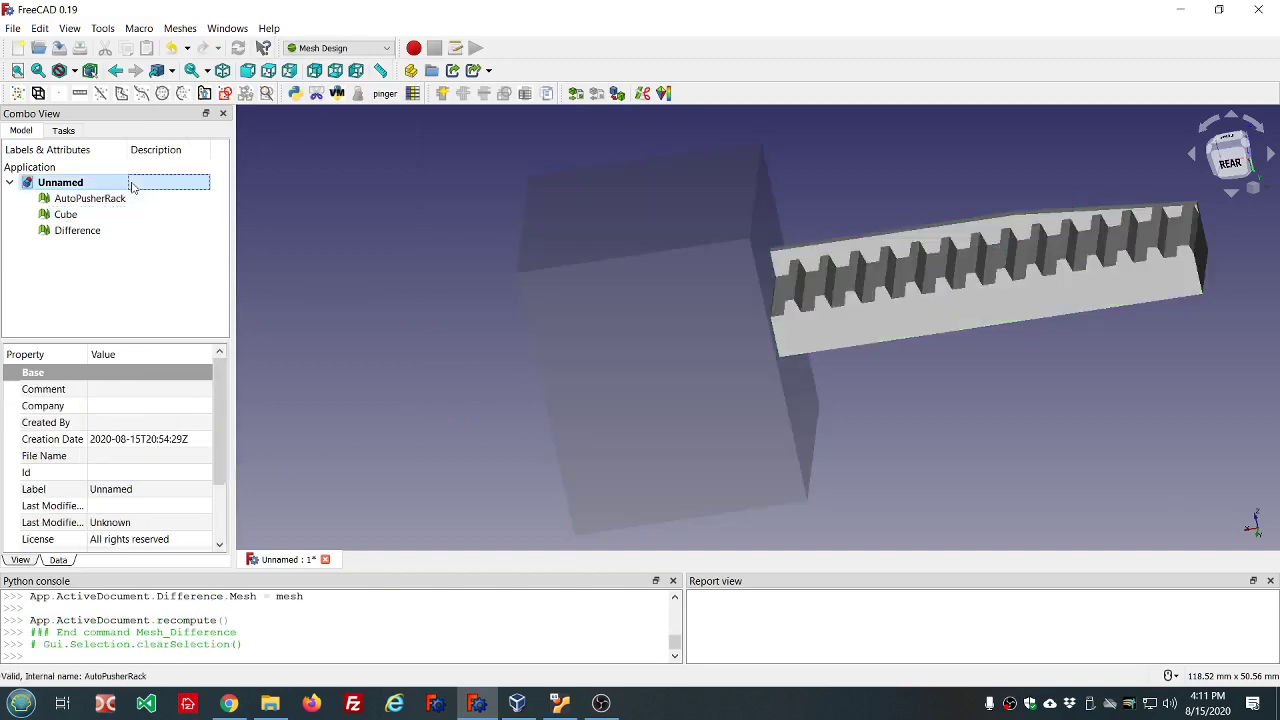
pyautogui.click(90, 198)
pyautogui.press('space')
pyautogui.click(123, 216)
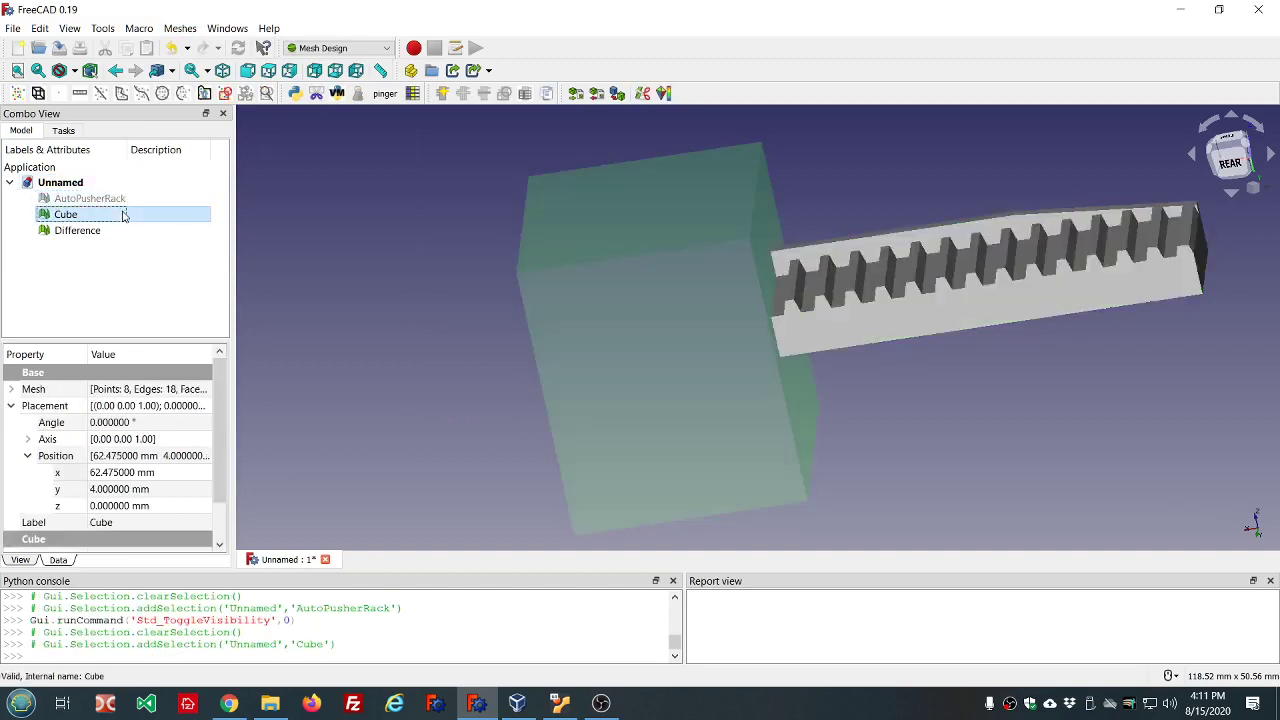
pyautogui.press('space')
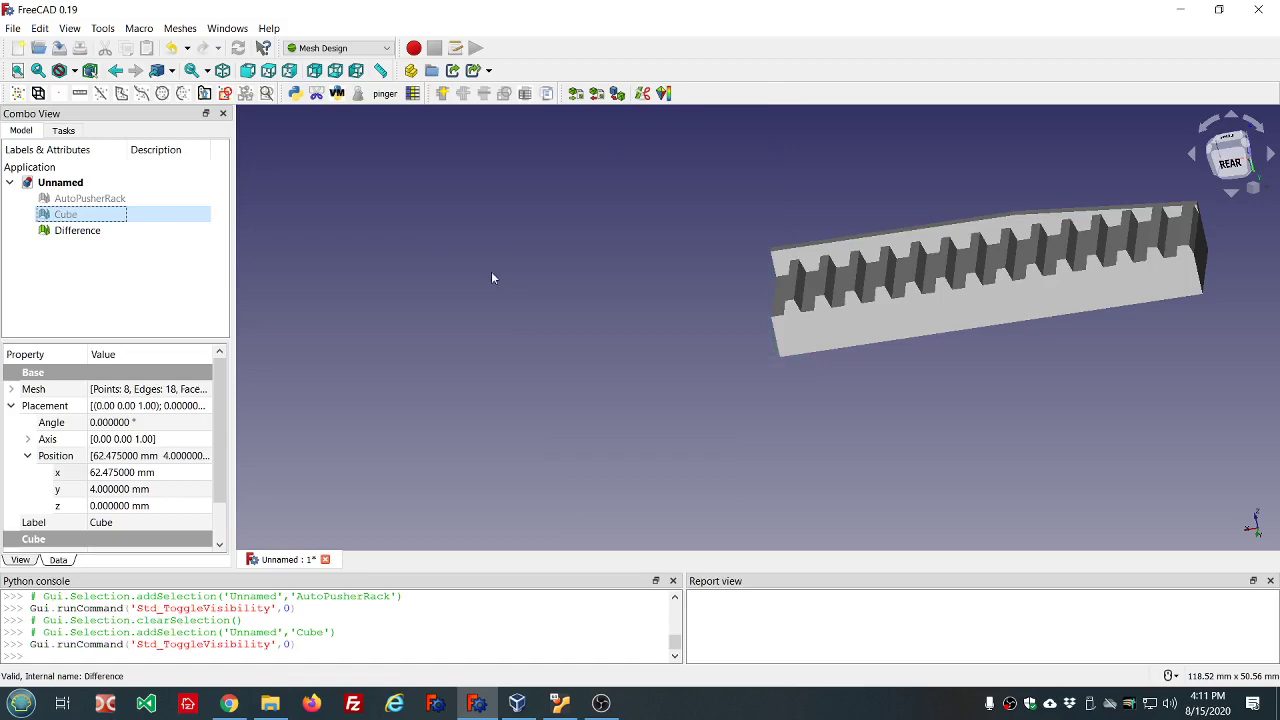
# - Compare the trimmed end of the Boolean result with the original by repeatedly showing and hiding the AutoPusherRack mesh
pyautogui.moveTo(494, 277); pyautogui.dragTo(636, 322, button='middle')
pyautogui.scroll(3, 692, 323)
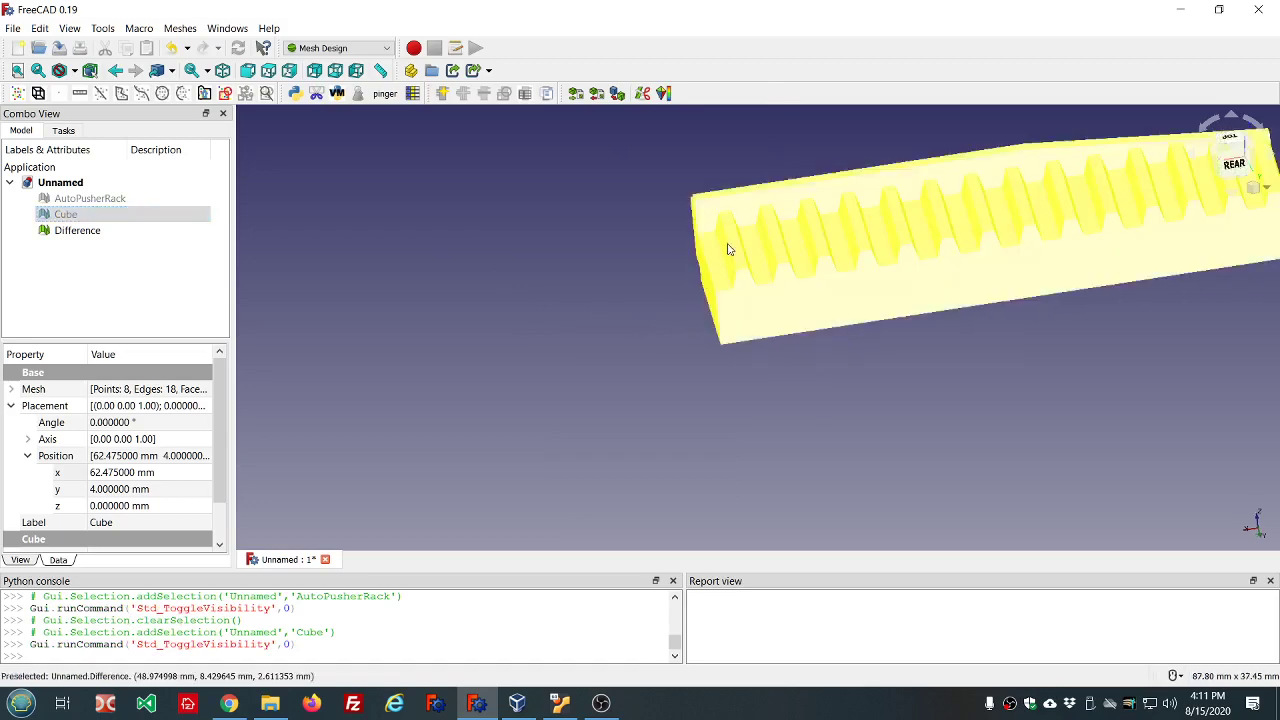
pyautogui.scroll(4, 630, 184)
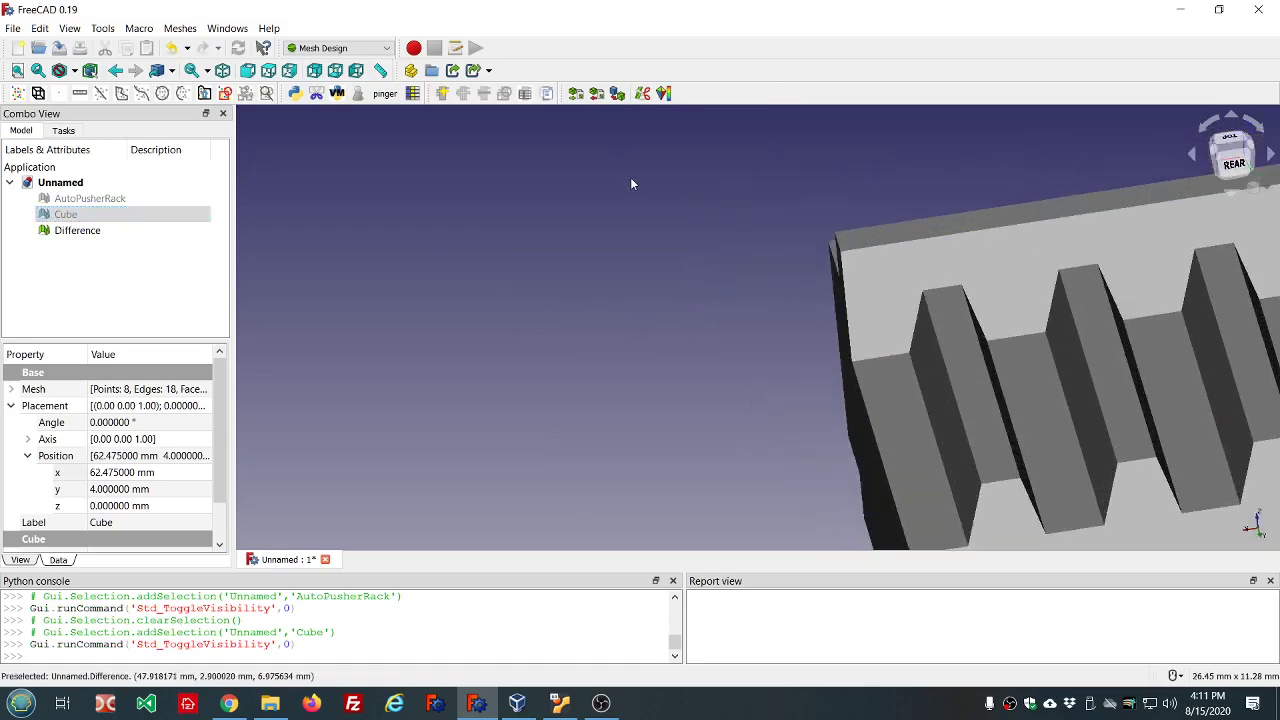
pyautogui.scroll(1, 918, 524)
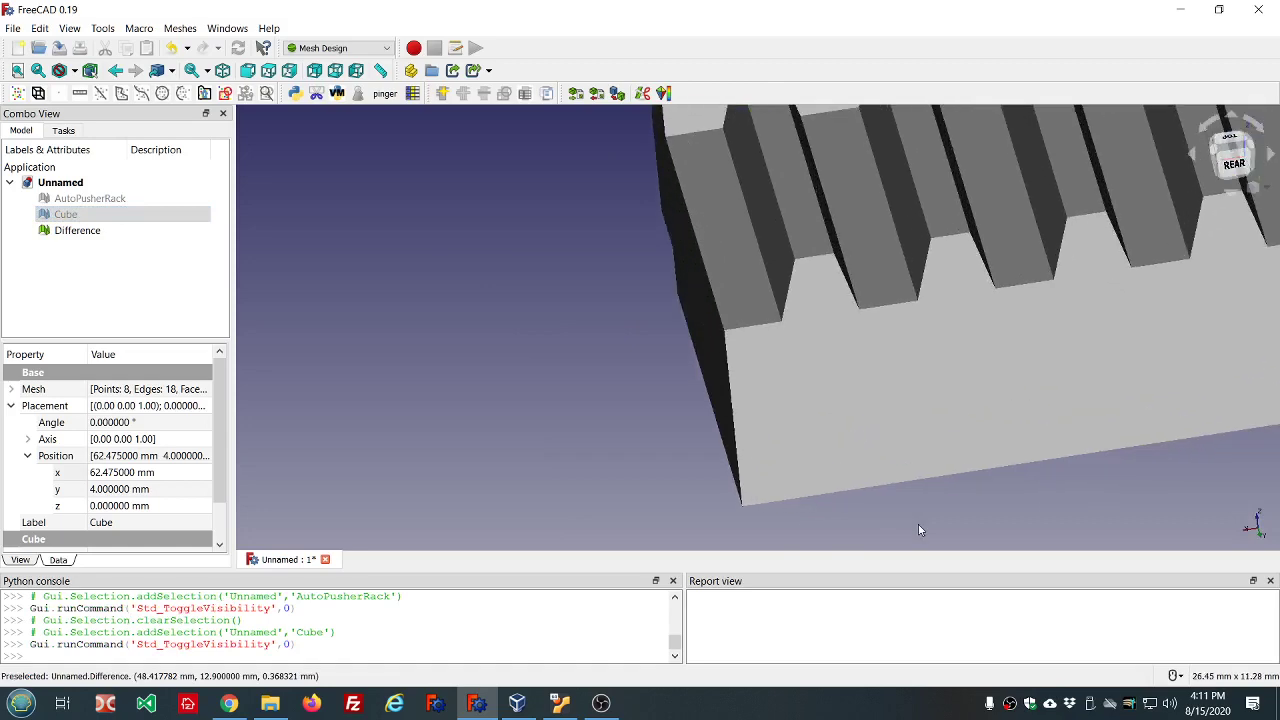
pyautogui.scroll(1, 714, 429)
pyautogui.click(114, 201)
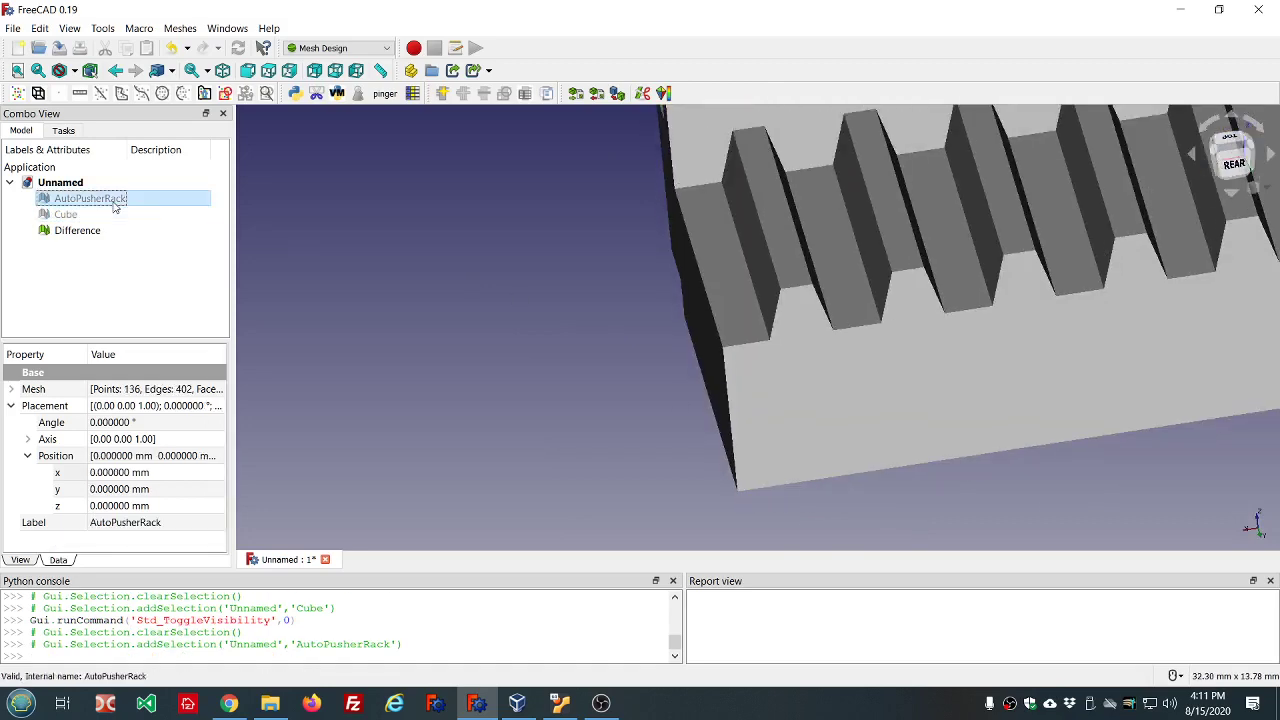
pyautogui.press('space')
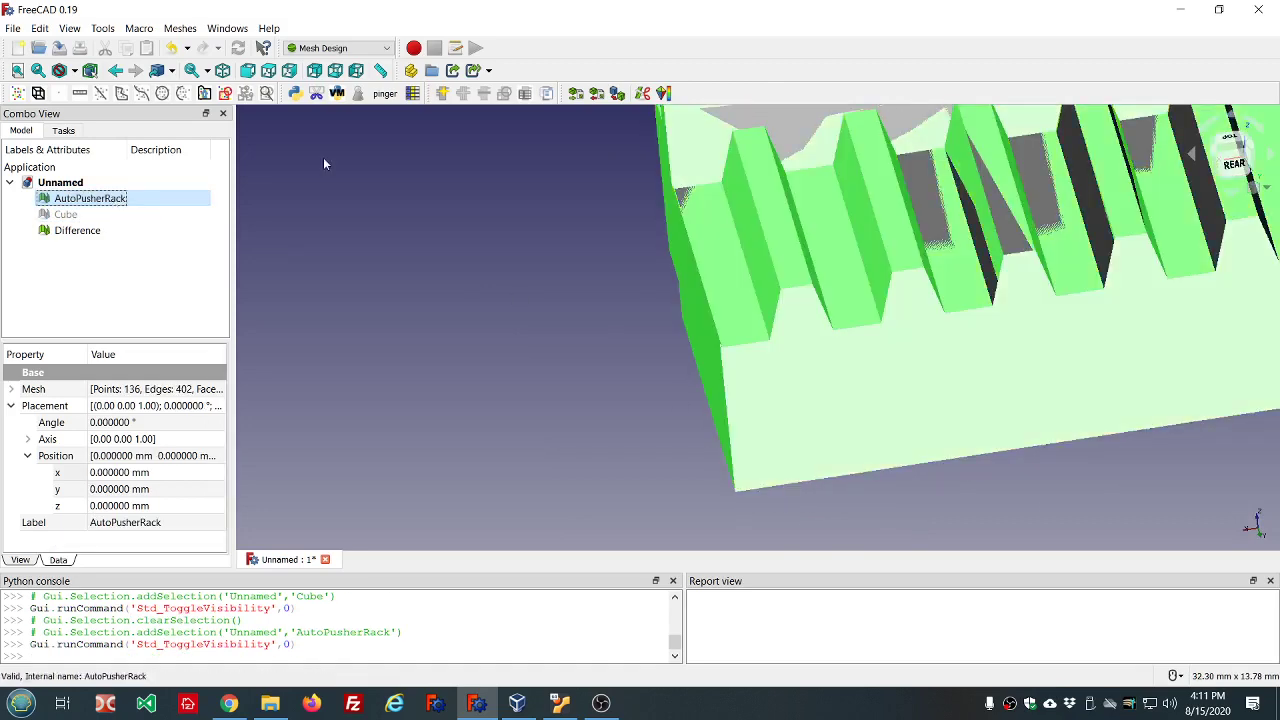
pyautogui.press('space')
pyautogui.press('space')
pyautogui.press('space')
pyautogui.moveTo(432, 195); pyautogui.dragTo(382, 171, button='middle')
pyautogui.press('space')
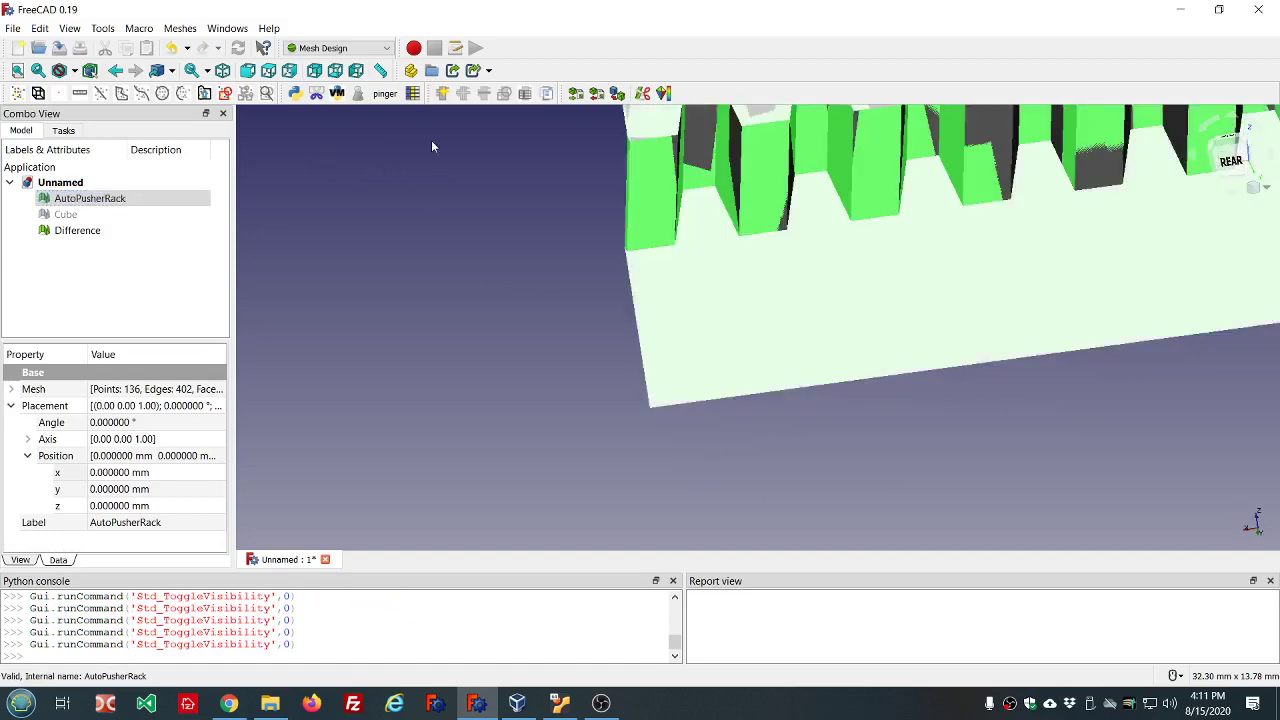
pyautogui.scroll(2, 583, 178)
pyautogui.scroll(2, 665, 196)
pyautogui.press('space')
pyautogui.press('space')
pyautogui.press('space')
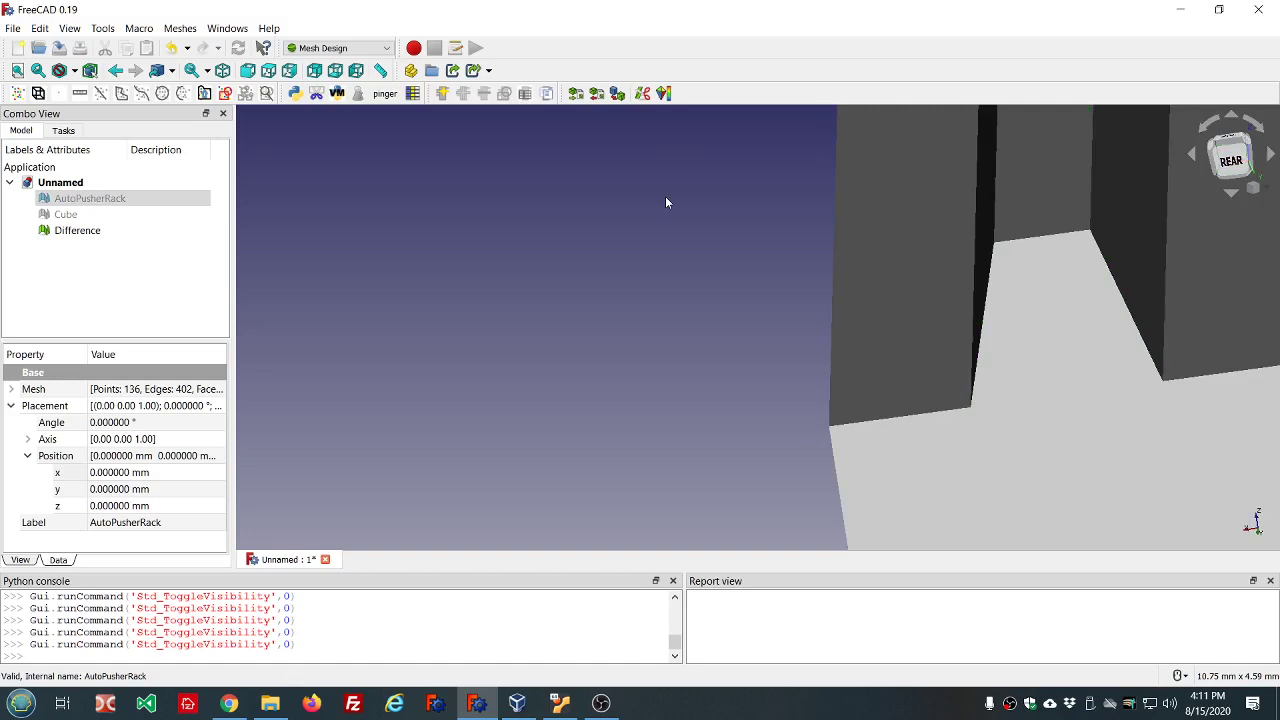
pyautogui.press('space')
pyautogui.press('space')
pyautogui.press('space')
pyautogui.press('space')
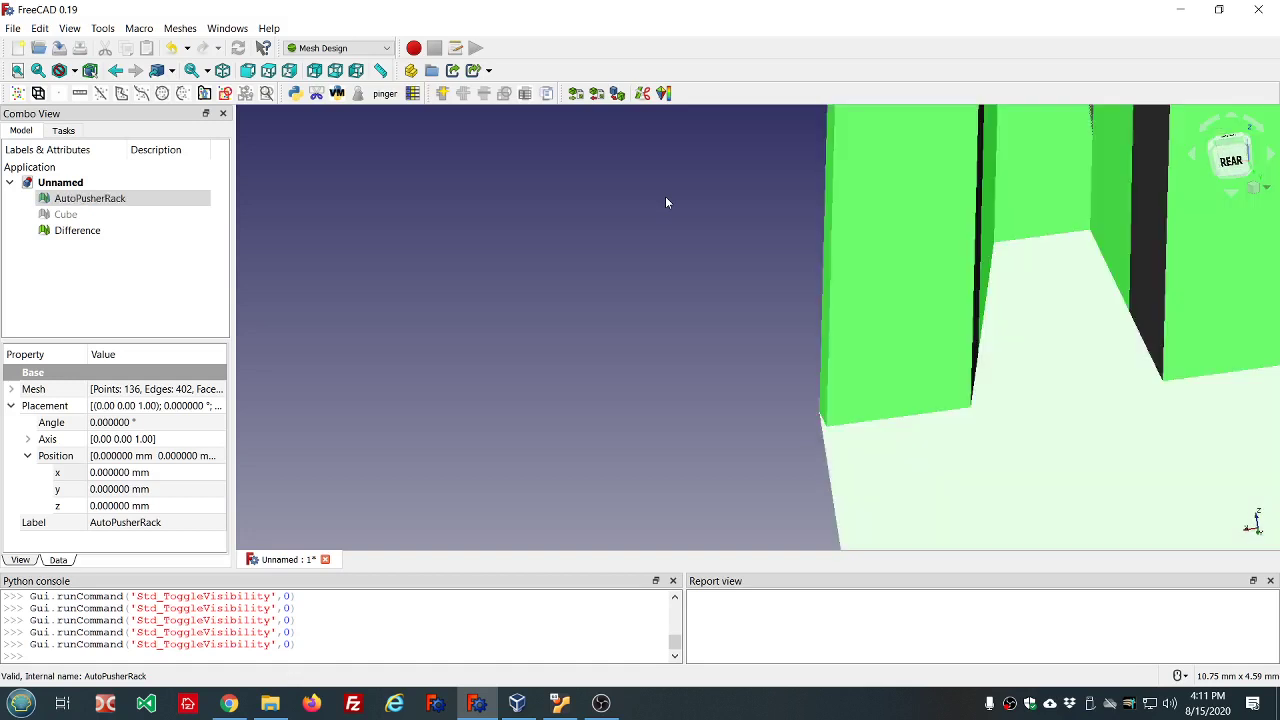
pyautogui.press('space')
pyautogui.press('space')
pyautogui.scroll(-4, 666, 200)
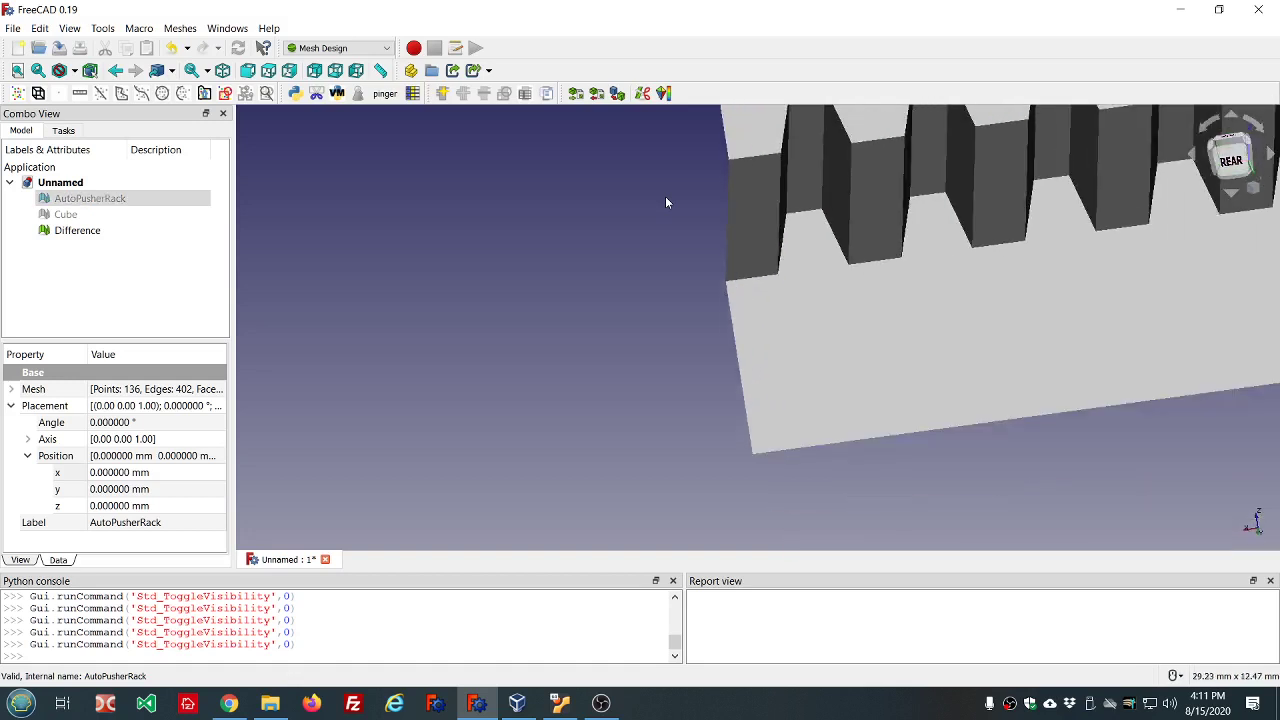
pyautogui.scroll(-3, 665, 200)
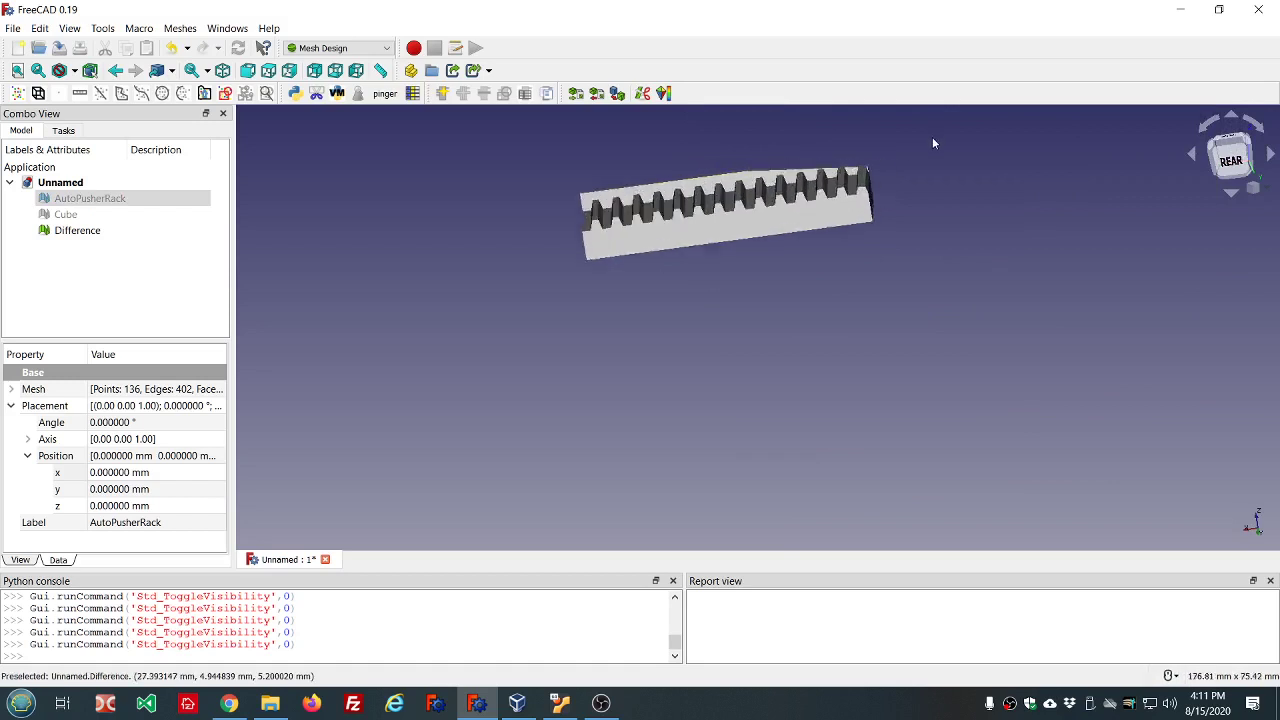
pyautogui.press('v')
pyautogui.press('f')
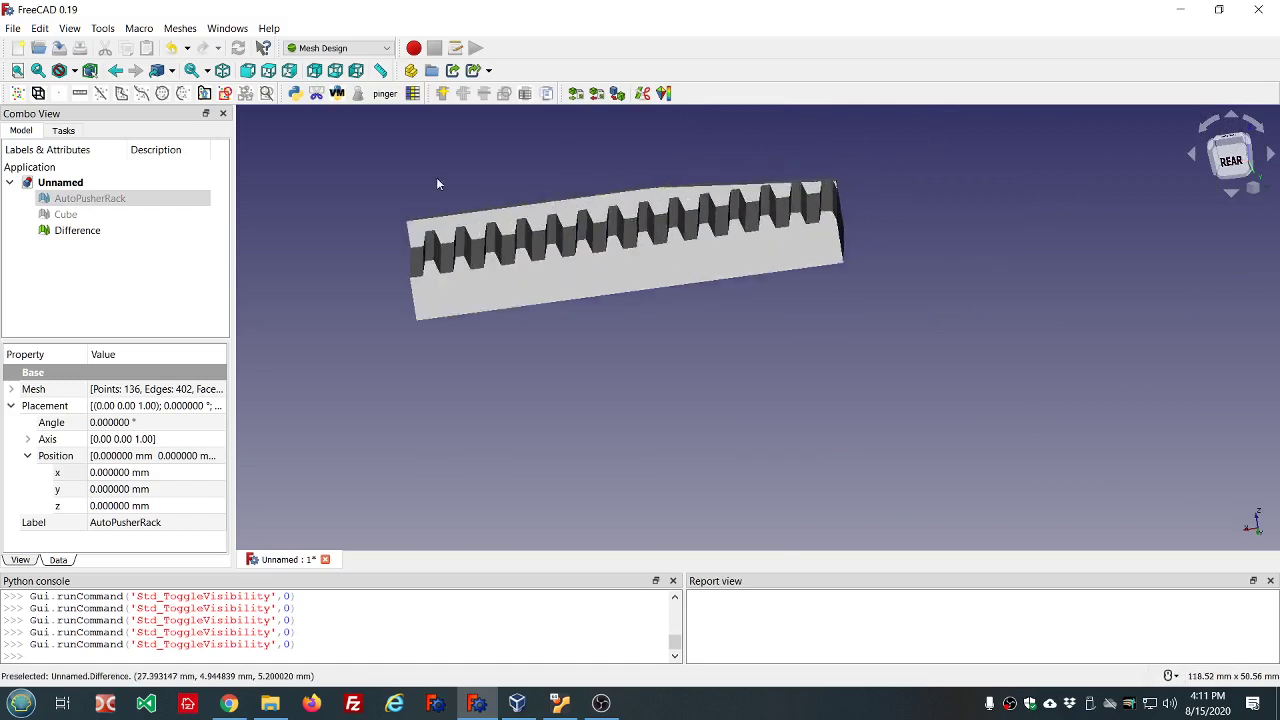
# - Run all Evaluate and Repair tests together on the Difference mesh and close the evaluation
pyautogui.click(120, 232)
pyautogui.click(180, 28)
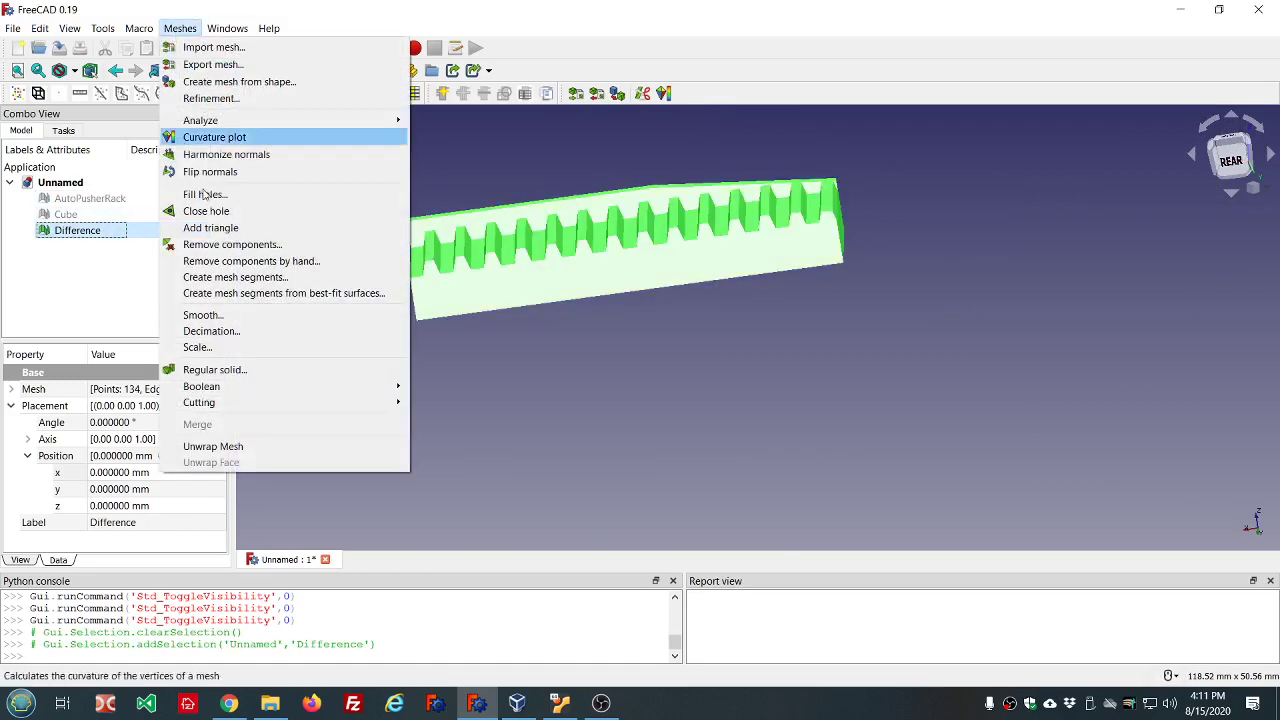
pyautogui.moveTo(220, 120)
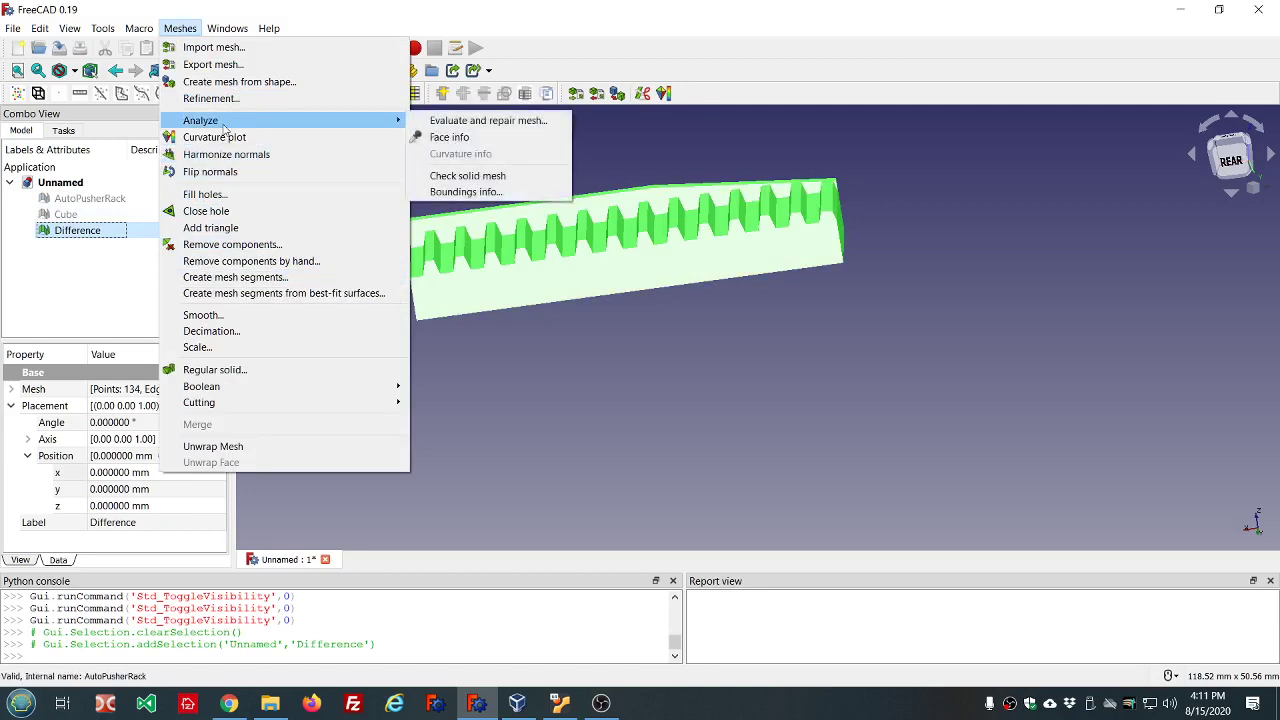
pyautogui.click(458, 122)
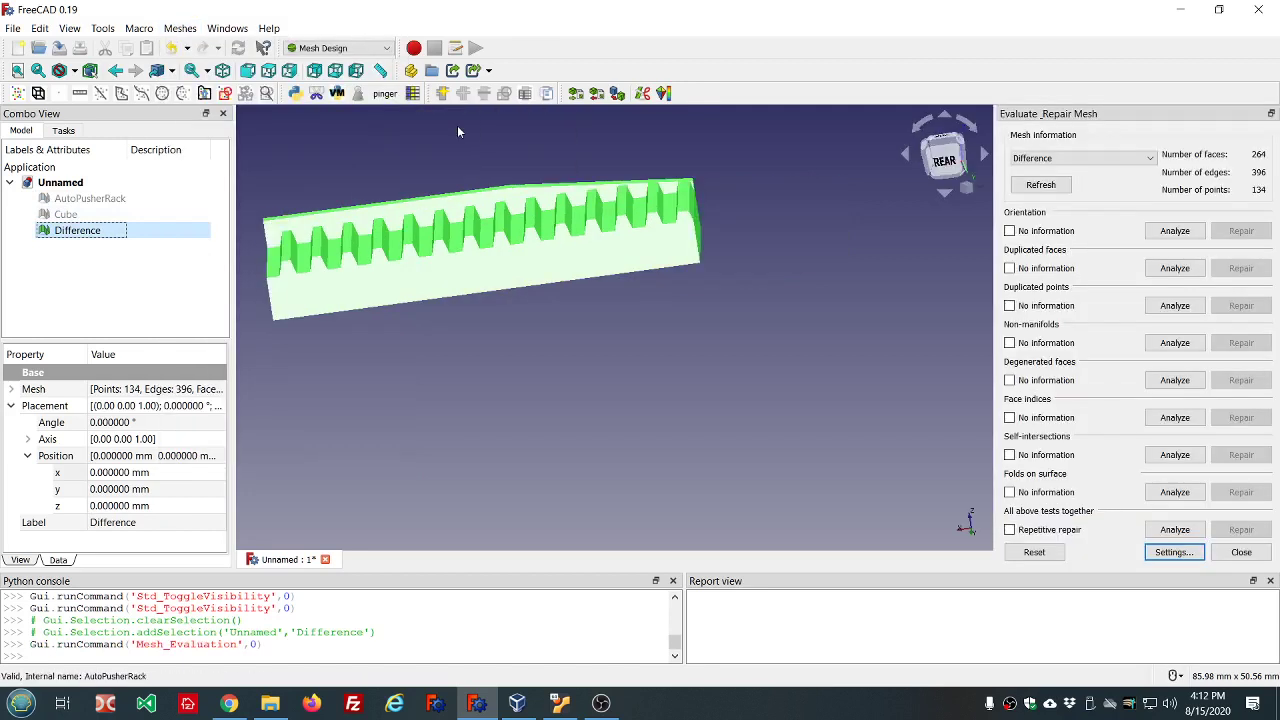
pyautogui.click(1175, 529)
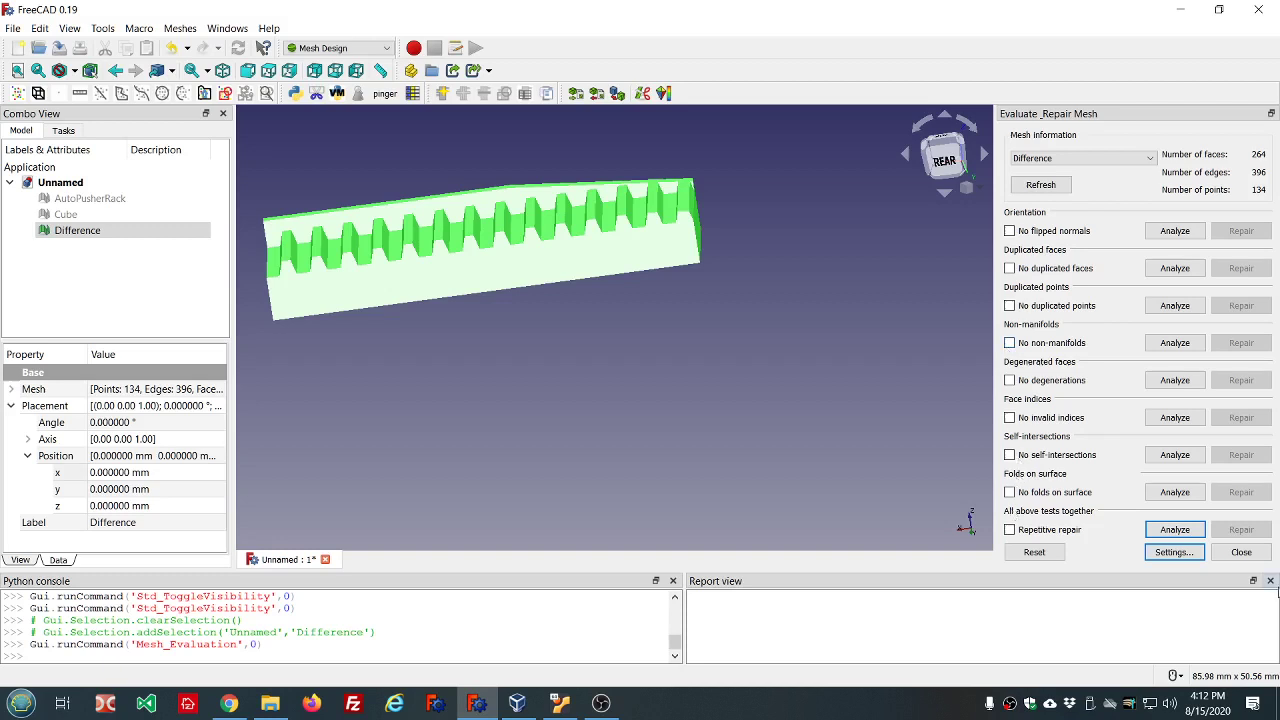
pyautogui.click(1241, 552)
# - Examine the Difference mesh from several sides, including its end faces, teeth, rear view and underside
pyautogui.scroll(-3, 958, 464)
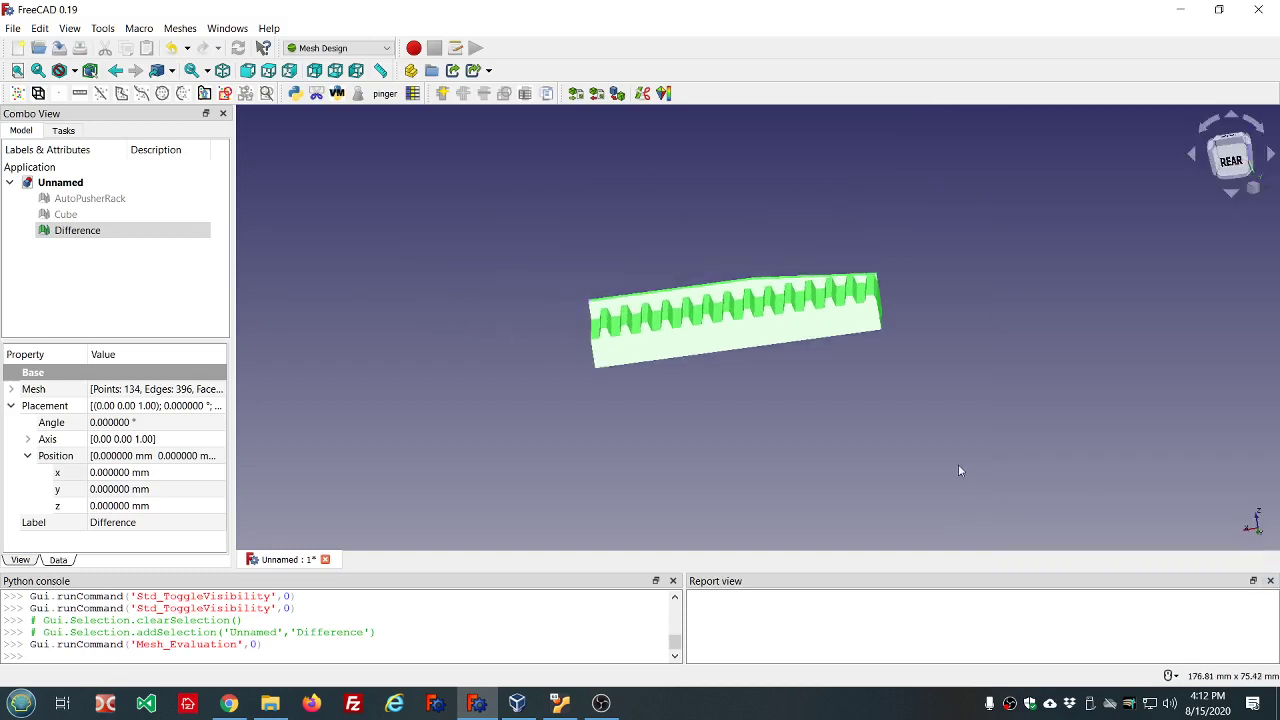
pyautogui.scroll(2, 920, 275)
pyautogui.moveTo(920, 275); pyautogui.dragTo(740, 329, button='middle')
pyautogui.scroll(5, 738, 335)
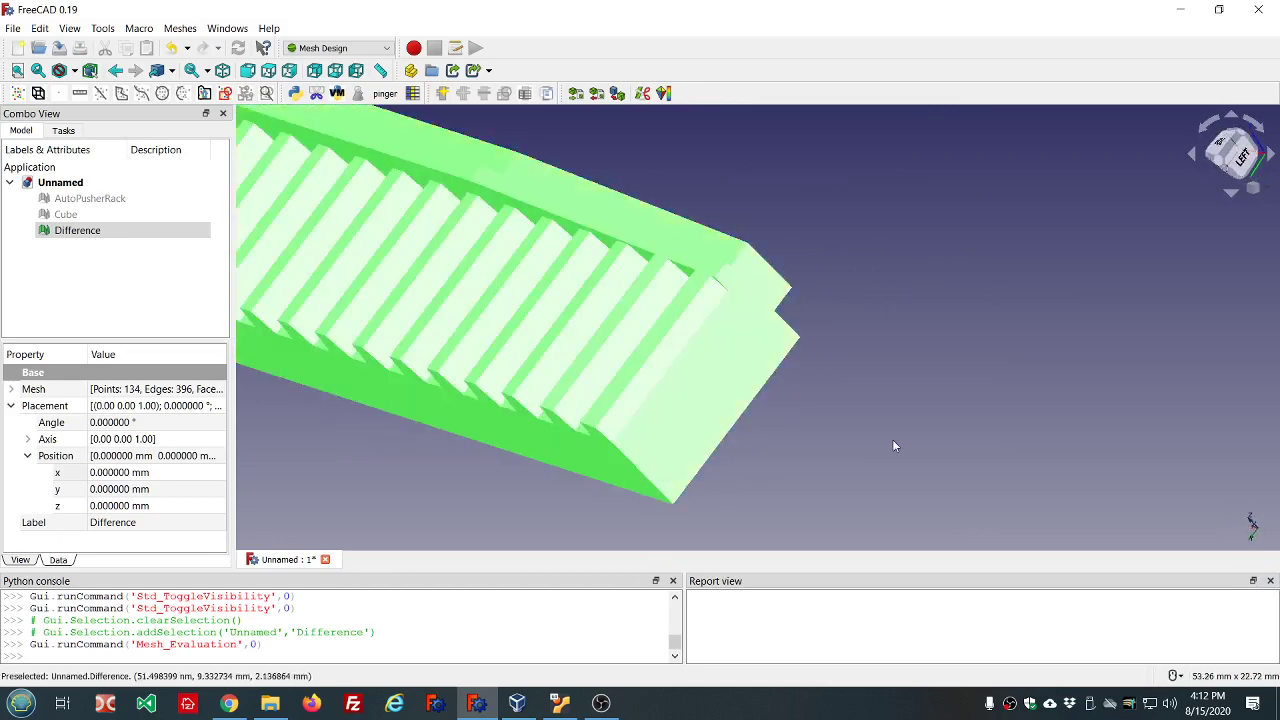
pyautogui.moveTo(882, 459); pyautogui.dragTo(1013, 435, button='middle')
pyautogui.scroll(-3, 967, 388)
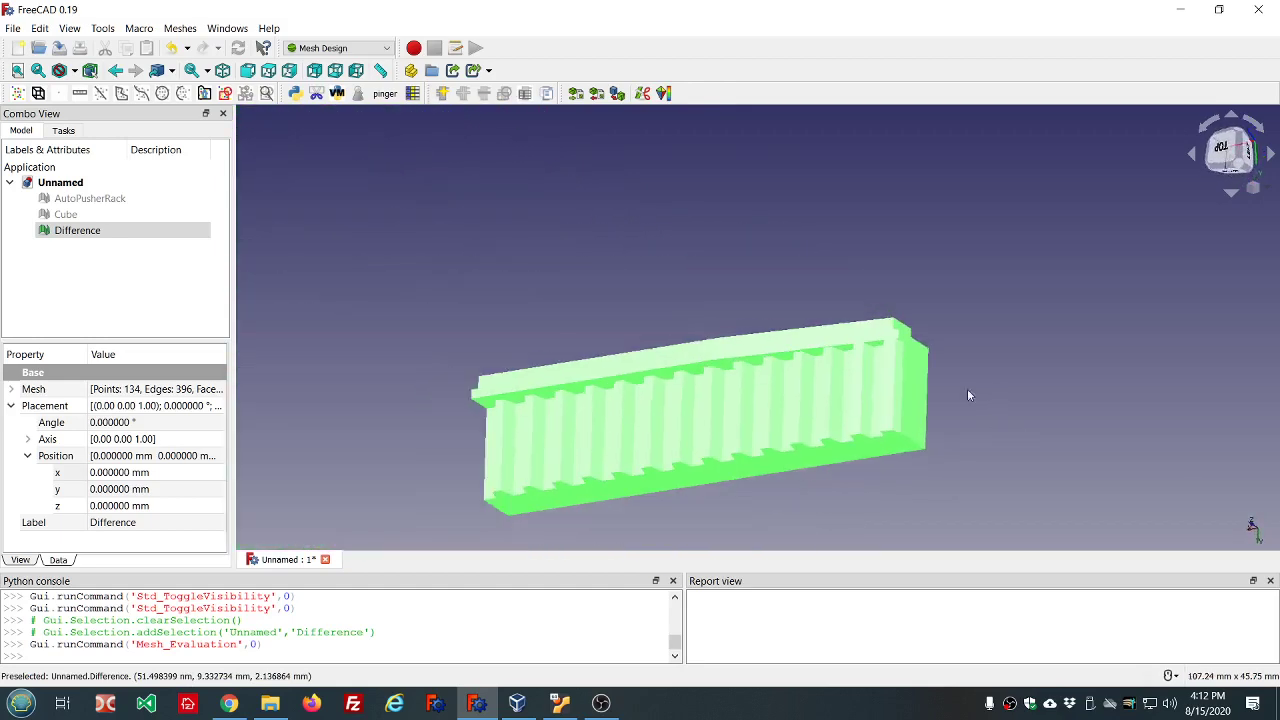
pyautogui.moveTo(663, 506); pyautogui.dragTo(620, 420, button='middle')
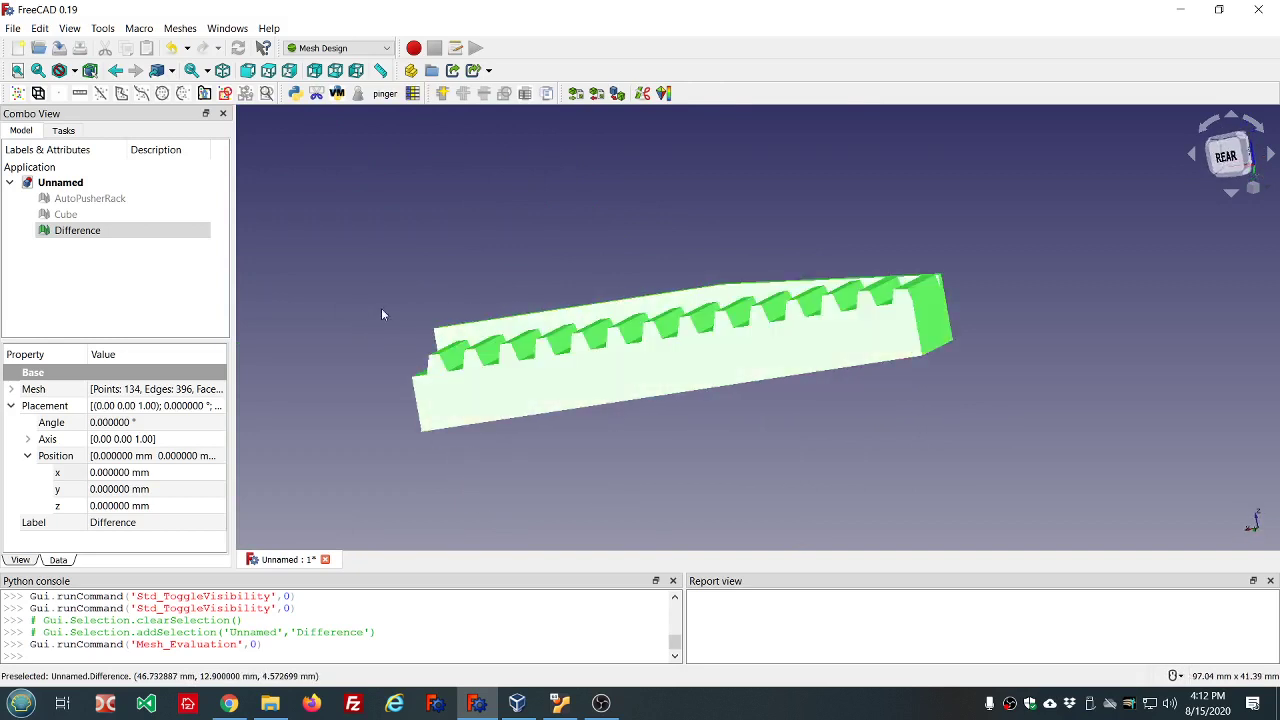
pyautogui.press('4')
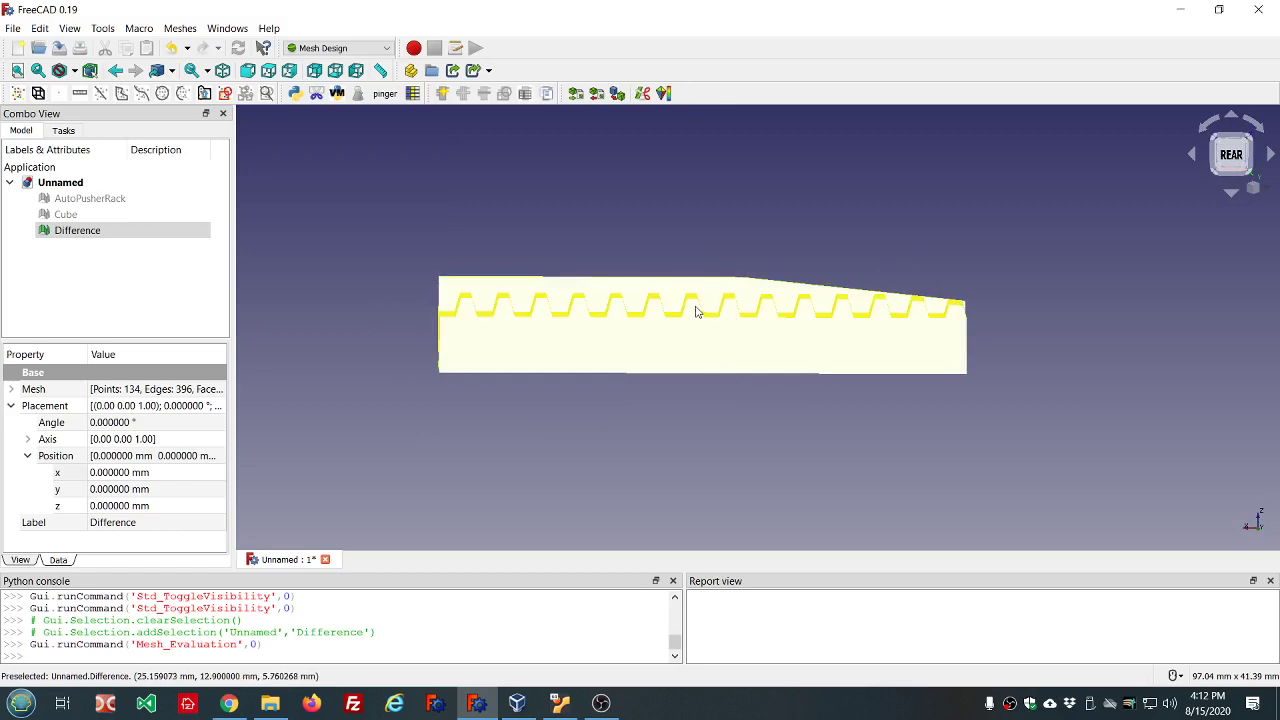
pyautogui.scroll(-1, 828, 227)
pyautogui.moveTo(942, 285); pyautogui.dragTo(933, 345, button='middle')
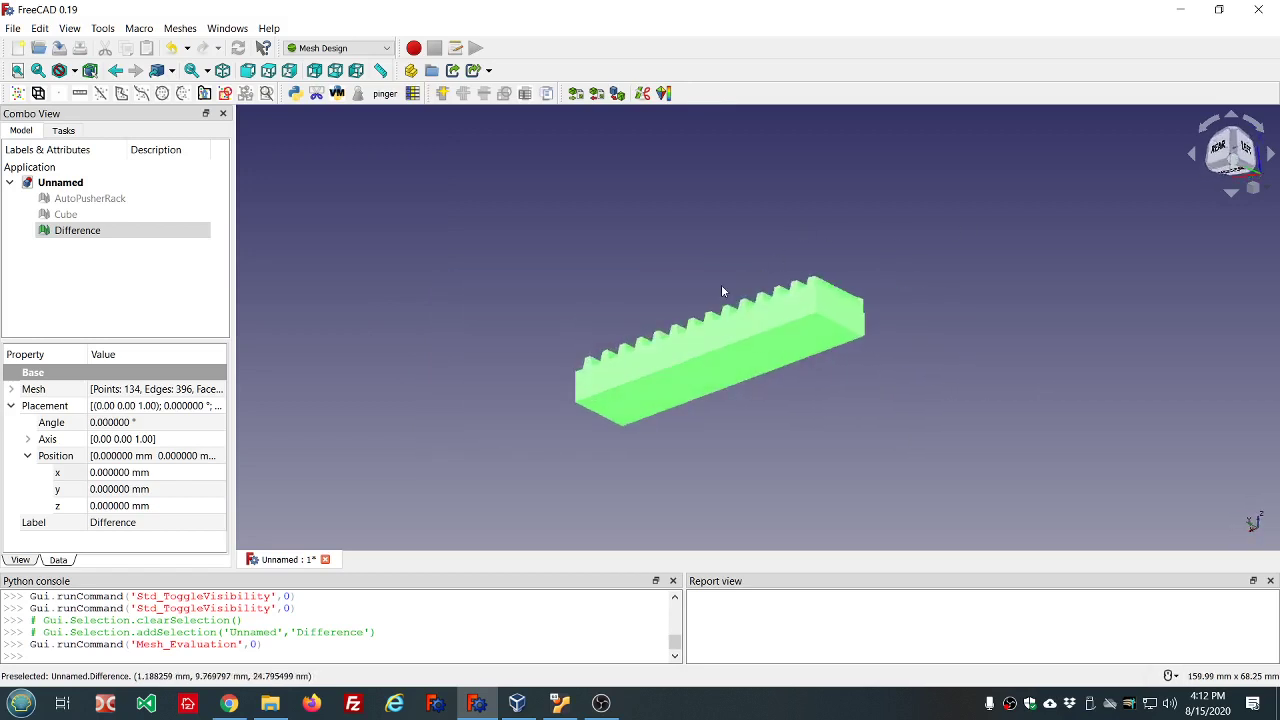
pyautogui.moveTo(684, 235); pyautogui.dragTo(701, 289, button='middle')
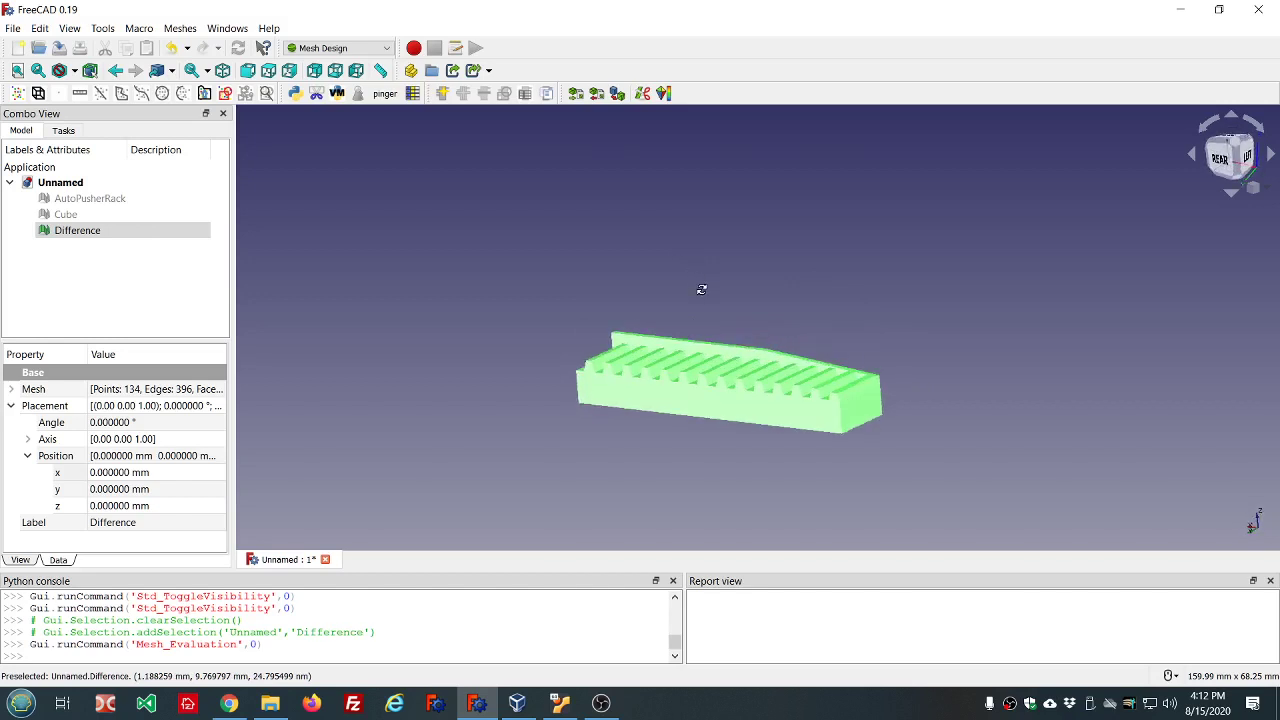
# - Create a mesh cube with length 28 mm, width 29 mm and height 30 mm as a regular solid
pyautogui.click(180, 28)
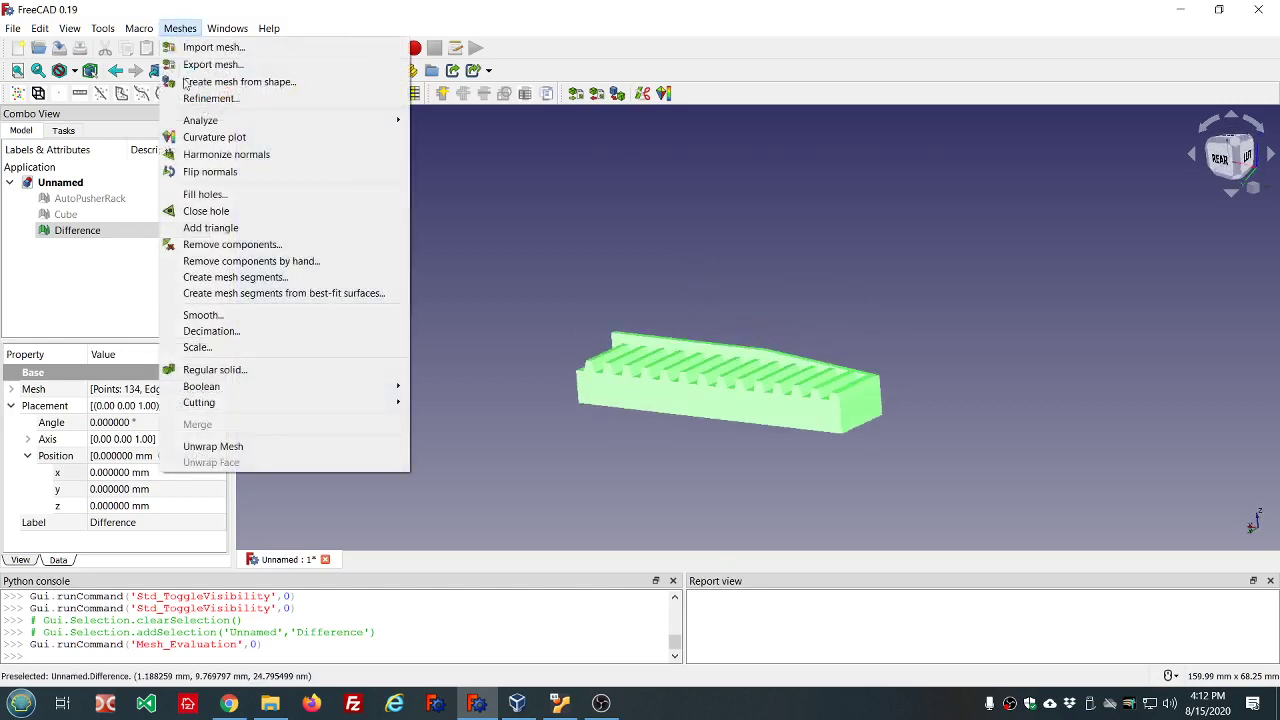
pyautogui.click(227, 372)
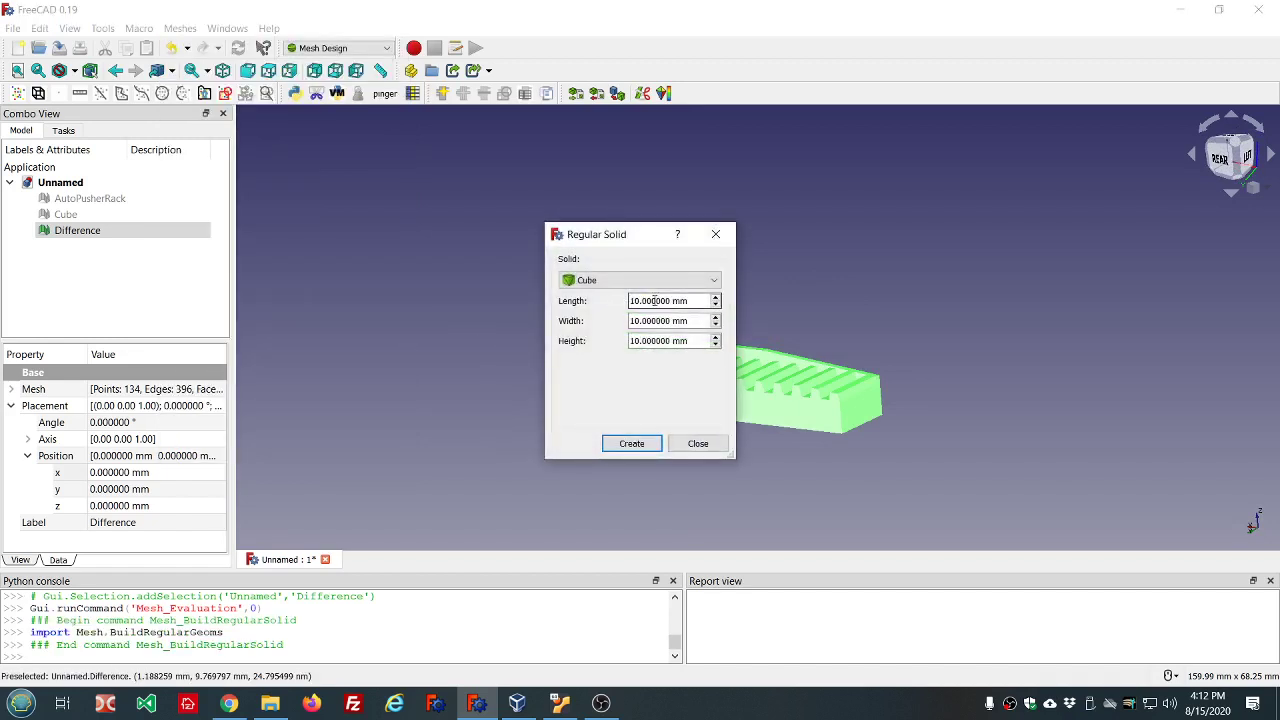
pyautogui.scroll(10, 651, 300)
pyautogui.scroll(2, 658, 322)
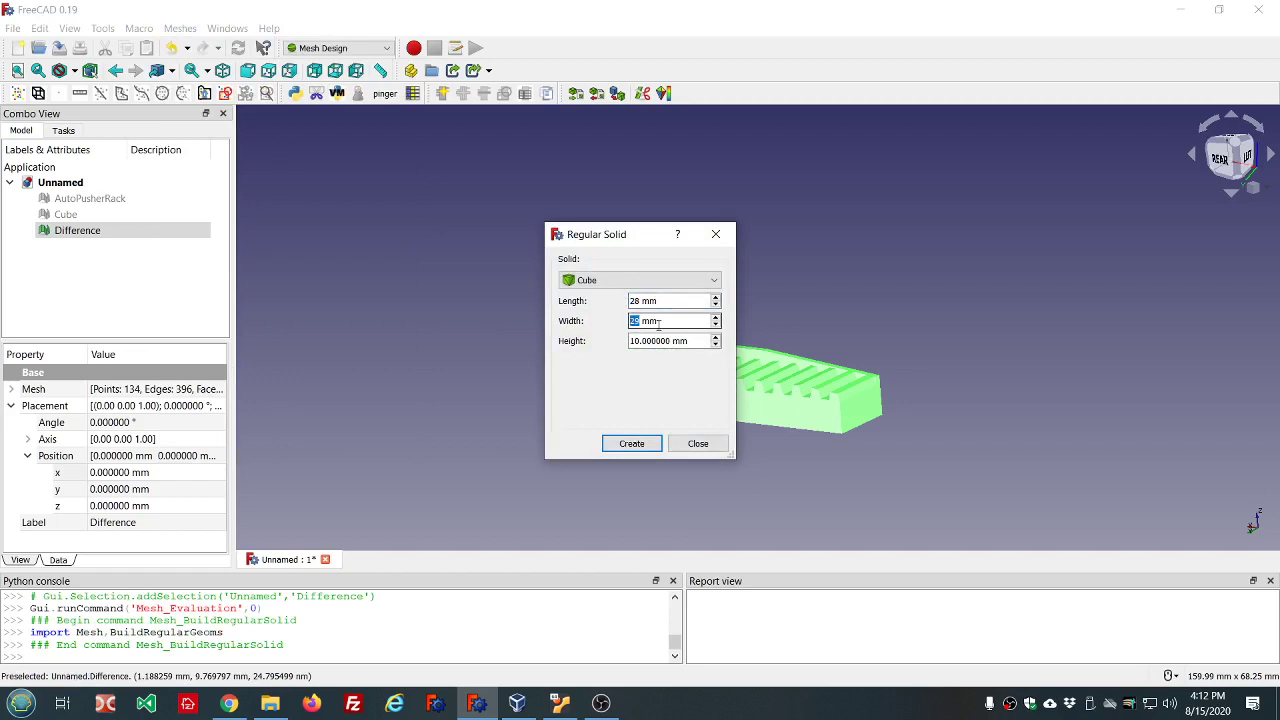
pyautogui.scroll(2, 658, 341)
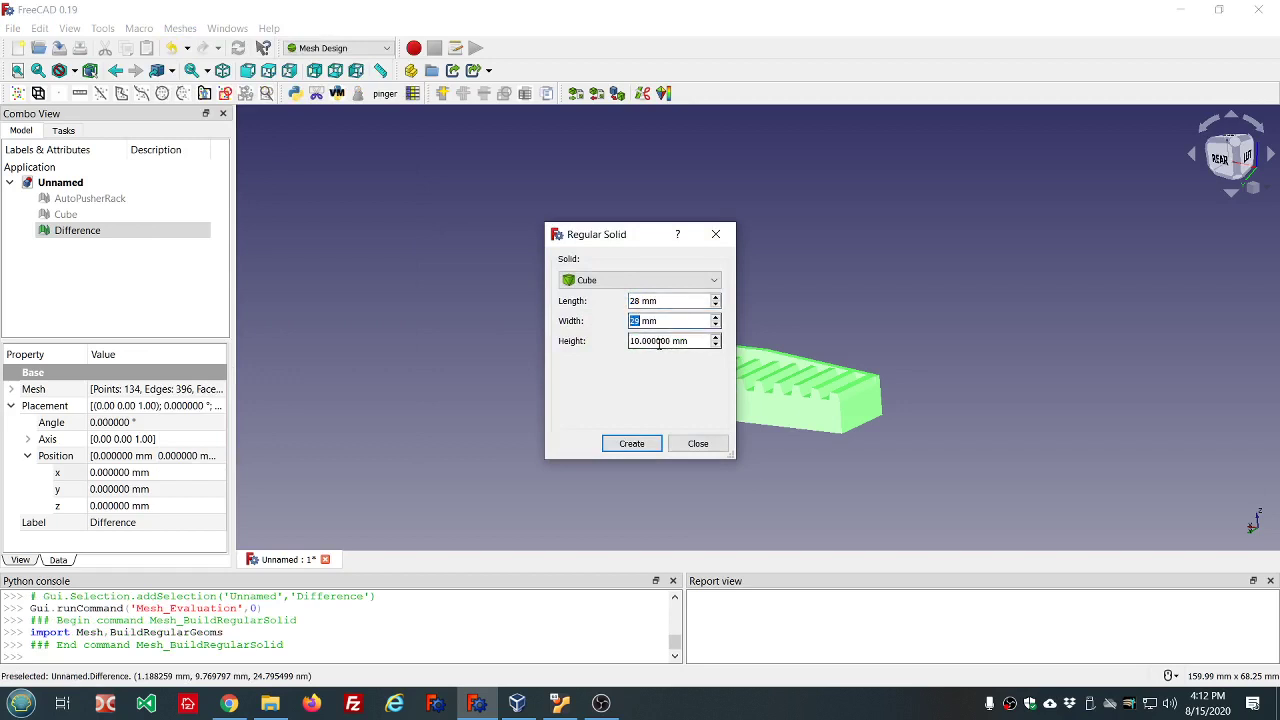
pyautogui.click(630, 444)
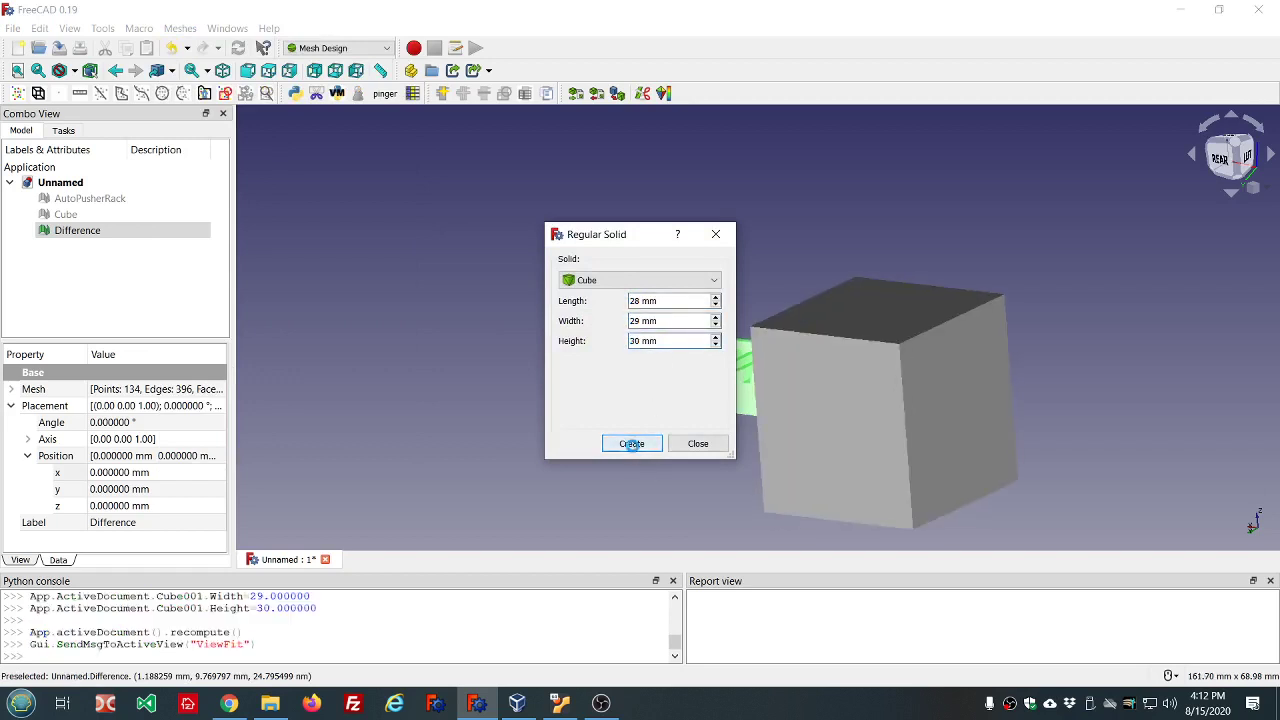
pyautogui.click(697, 444)
# - Transform the new cube by 10 mm along X and 18 mm along Y so it overlaps the rack's toothed side
pyautogui.moveTo(1023, 354); pyautogui.dragTo(860, 418, button='middle')
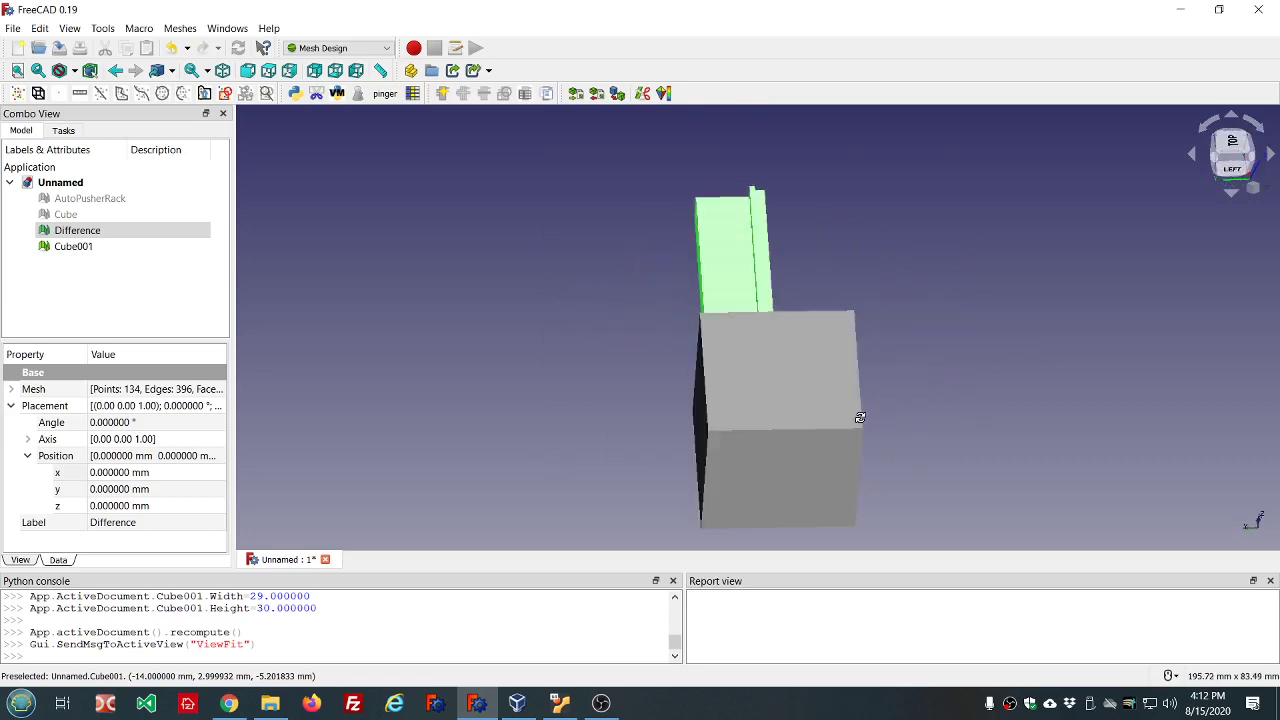
pyautogui.click(71, 248)
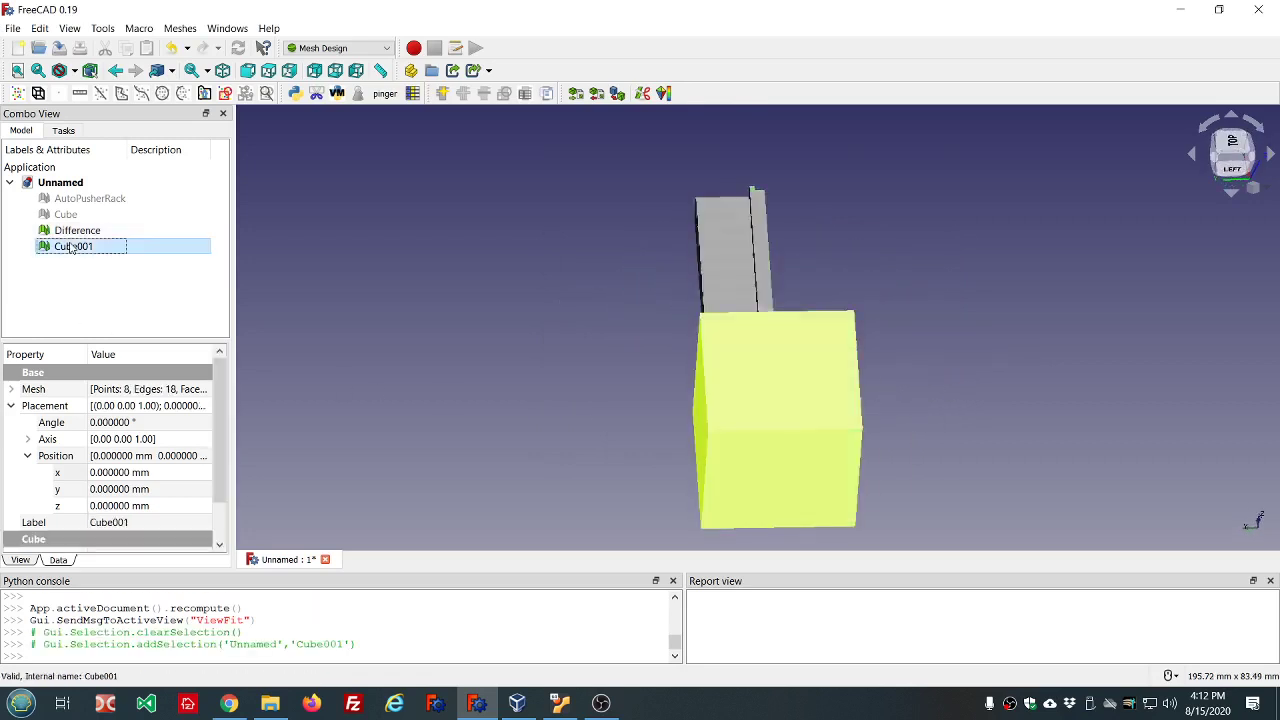
pyautogui.rightClick(71, 248)
pyautogui.click(117, 254)
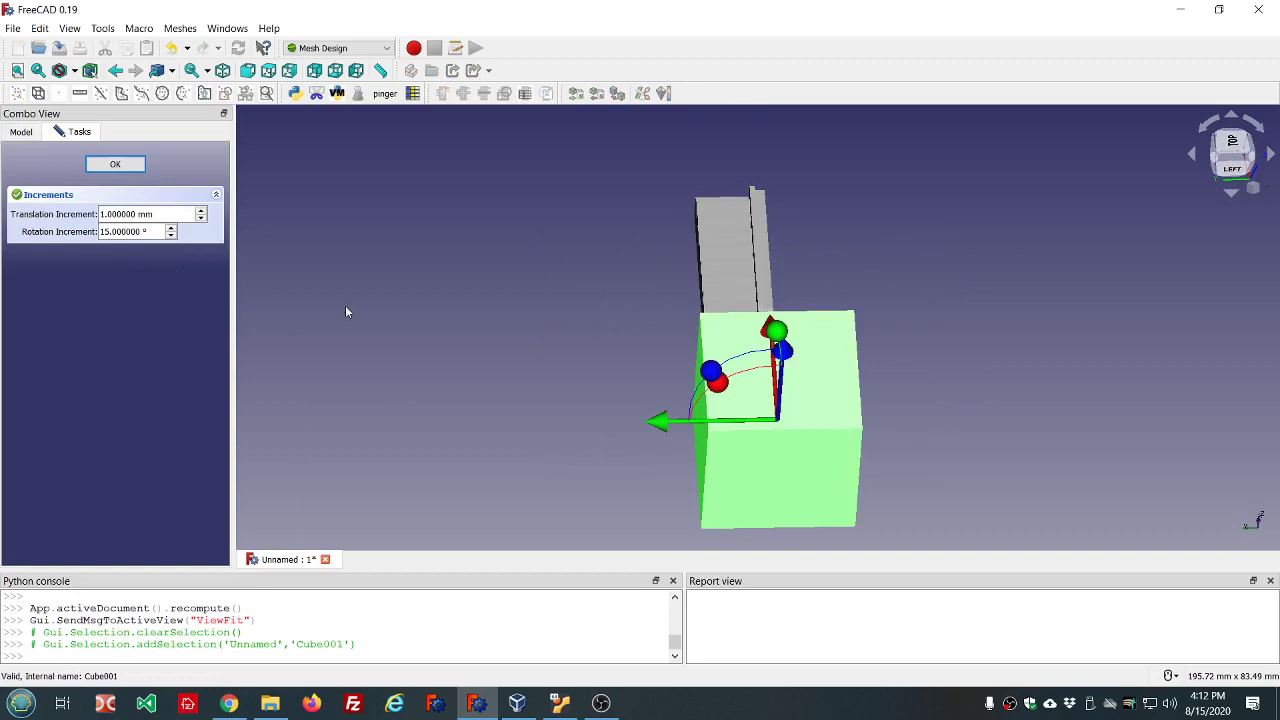
pyautogui.moveTo(668, 430); pyautogui.dragTo(573, 428)
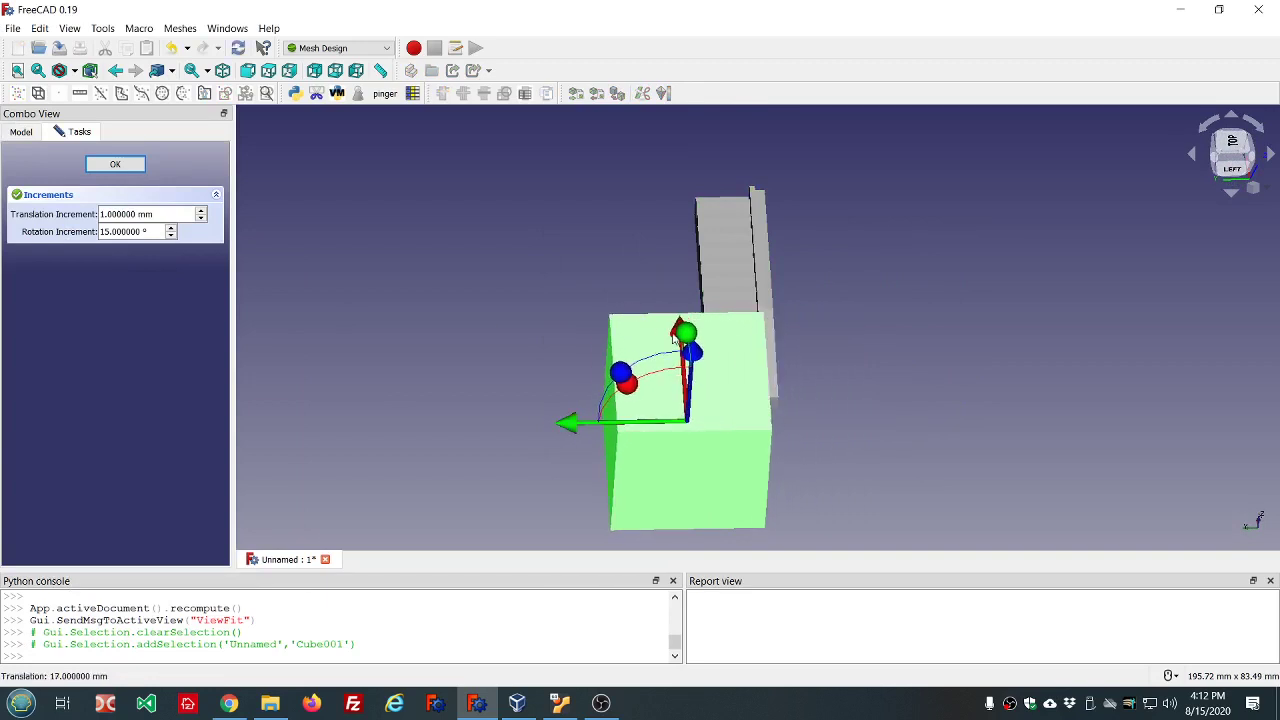
pyautogui.moveTo(678, 337); pyautogui.dragTo(684, 296)
pyautogui.moveTo(951, 326); pyautogui.dragTo(1134, 286, button='middle')
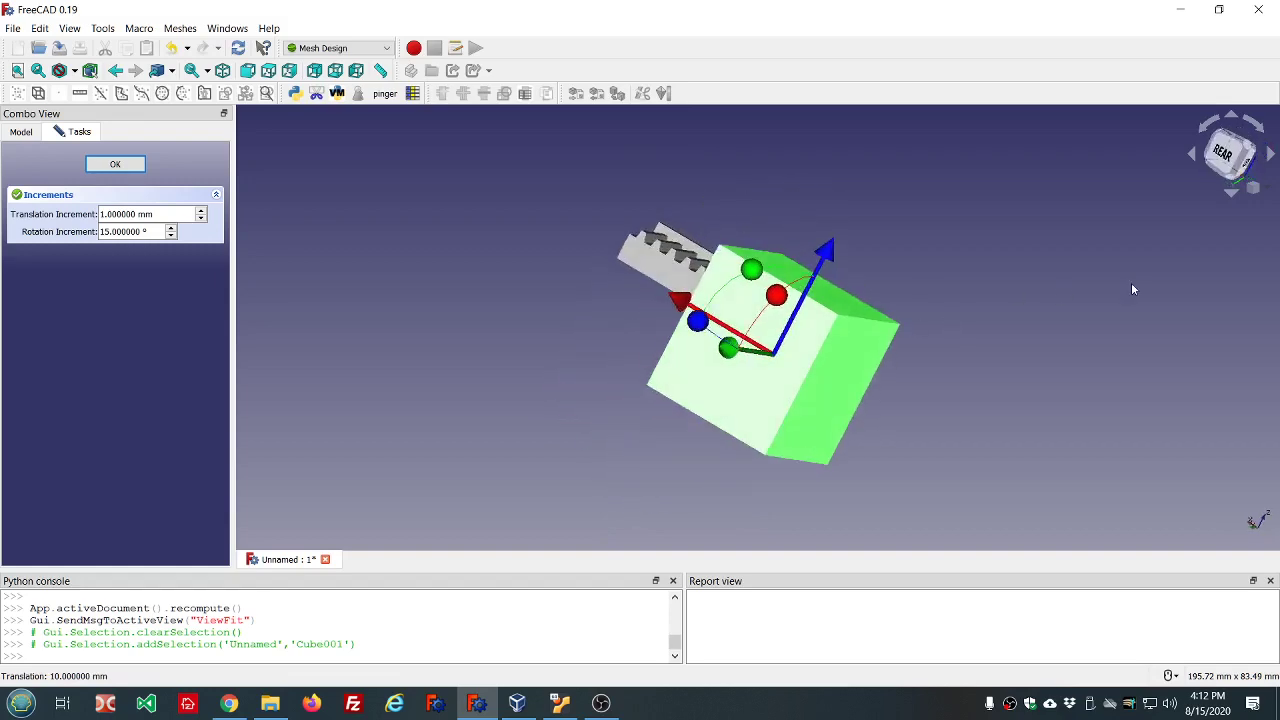
pyautogui.moveTo(705, 203); pyautogui.dragTo(622, 358, button='middle')
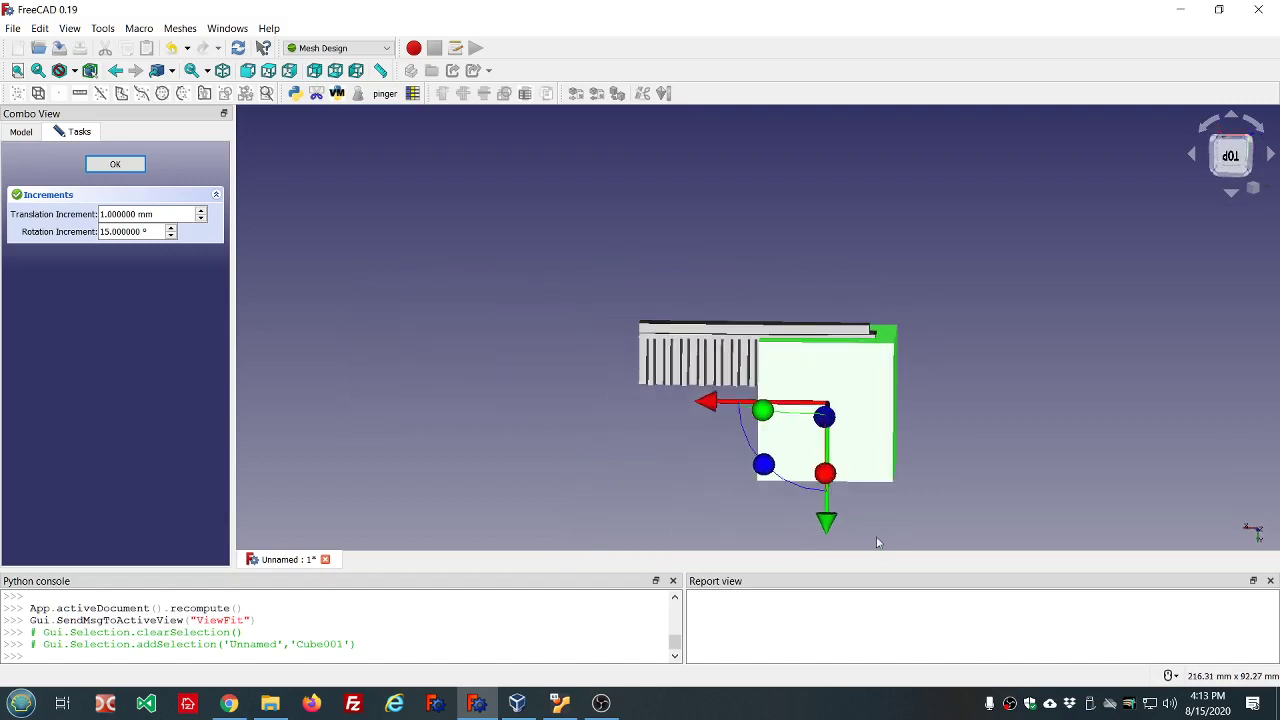
pyautogui.moveTo(825, 530); pyautogui.dragTo(825, 530)
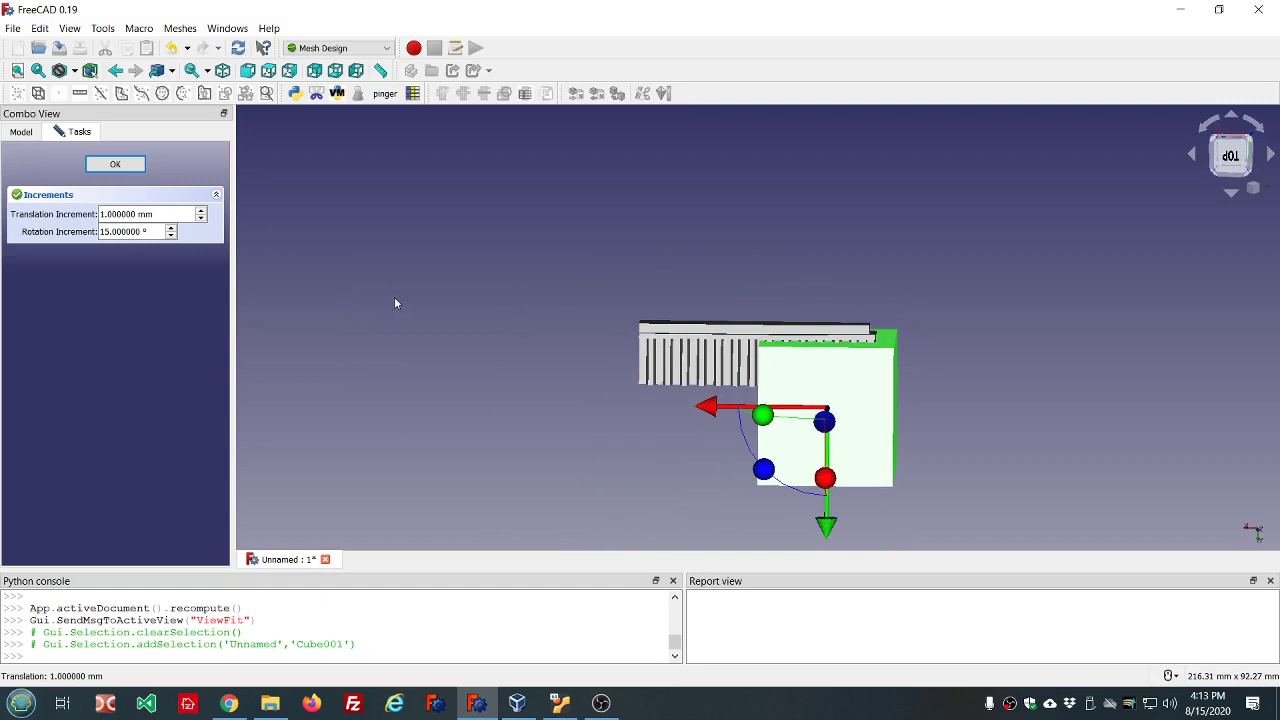
pyautogui.click(112, 165)
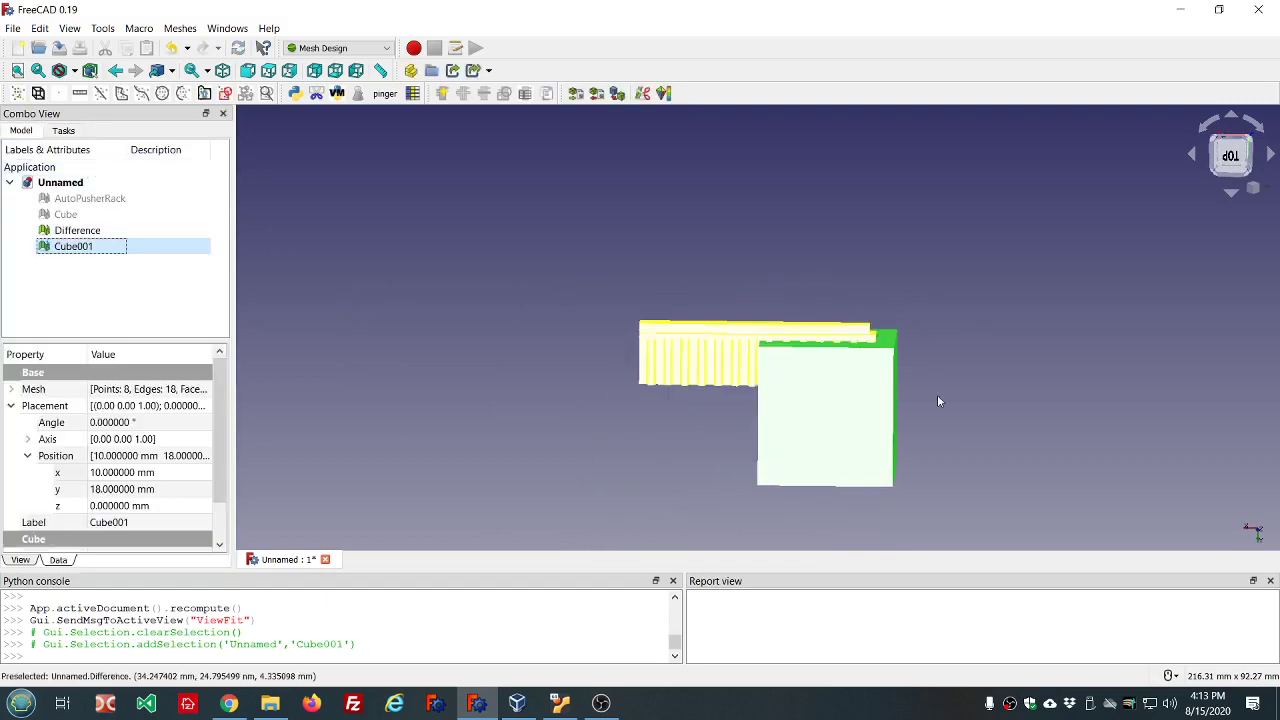
# - Set the transparency of the second cube to 75 so the rack inside it can be seen
pyautogui.moveTo(995, 403); pyautogui.dragTo(936, 271, button='middle')
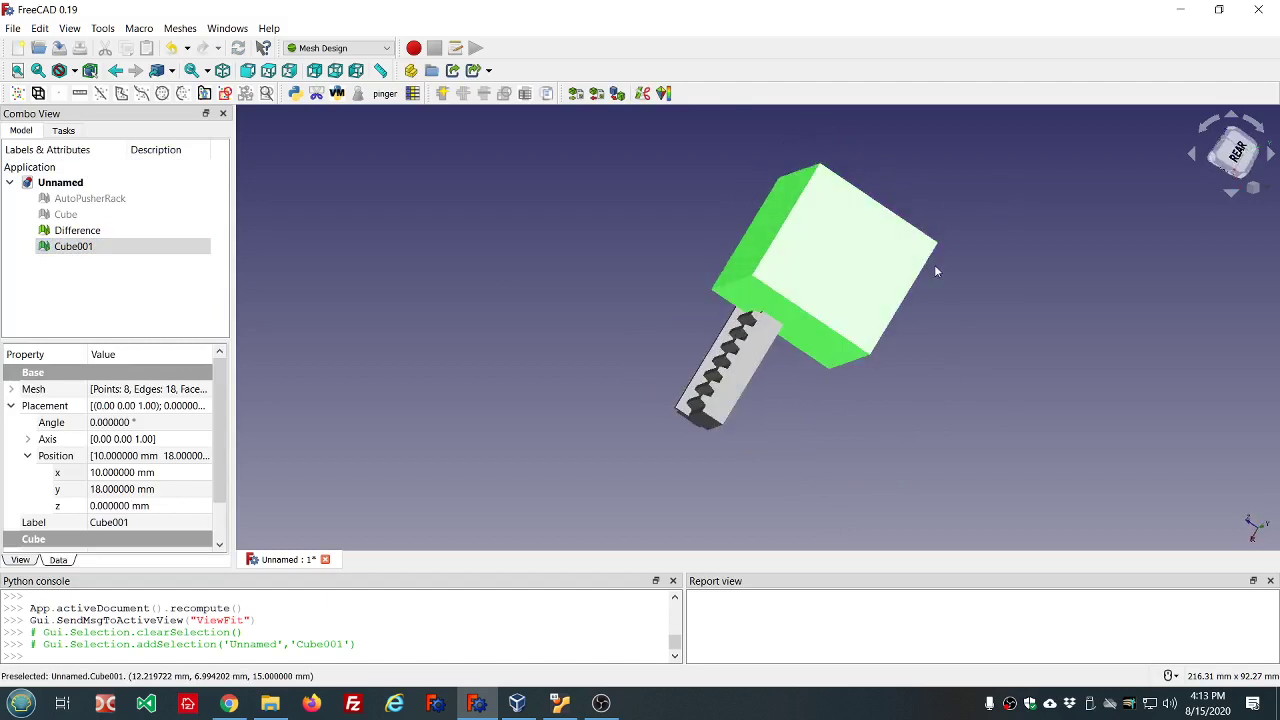
pyautogui.click(86, 246)
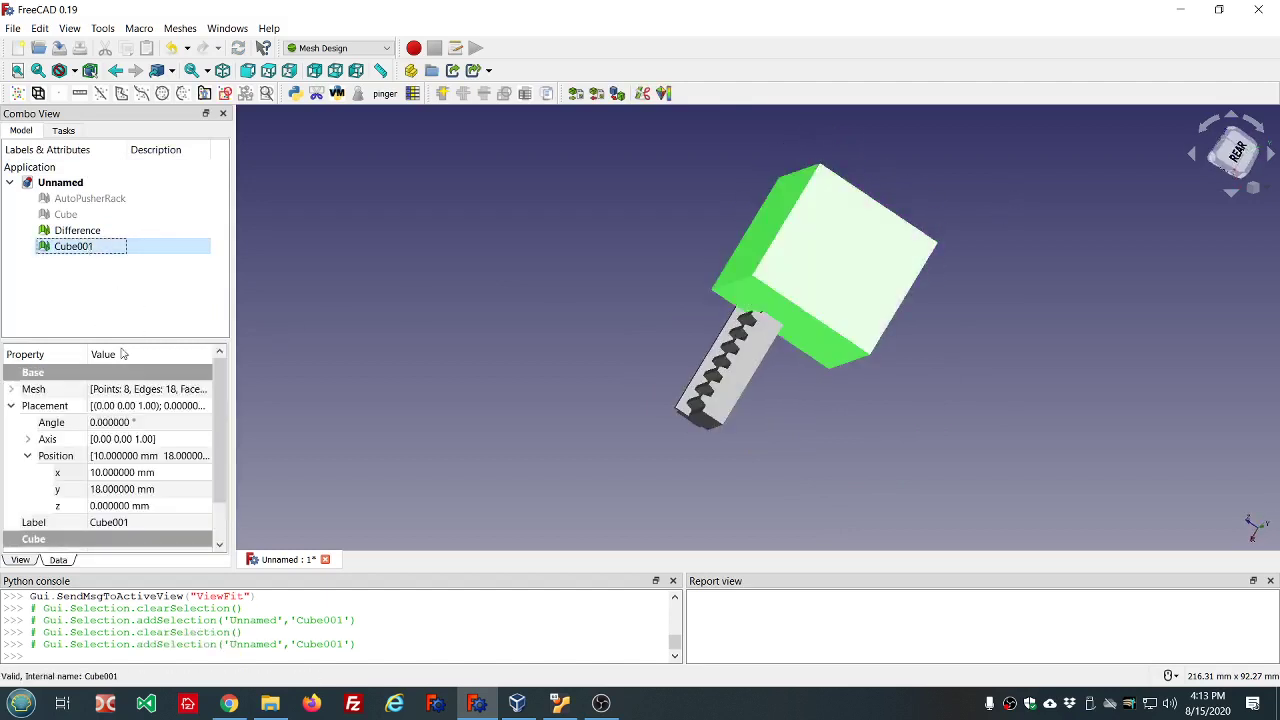
pyautogui.click(22, 561)
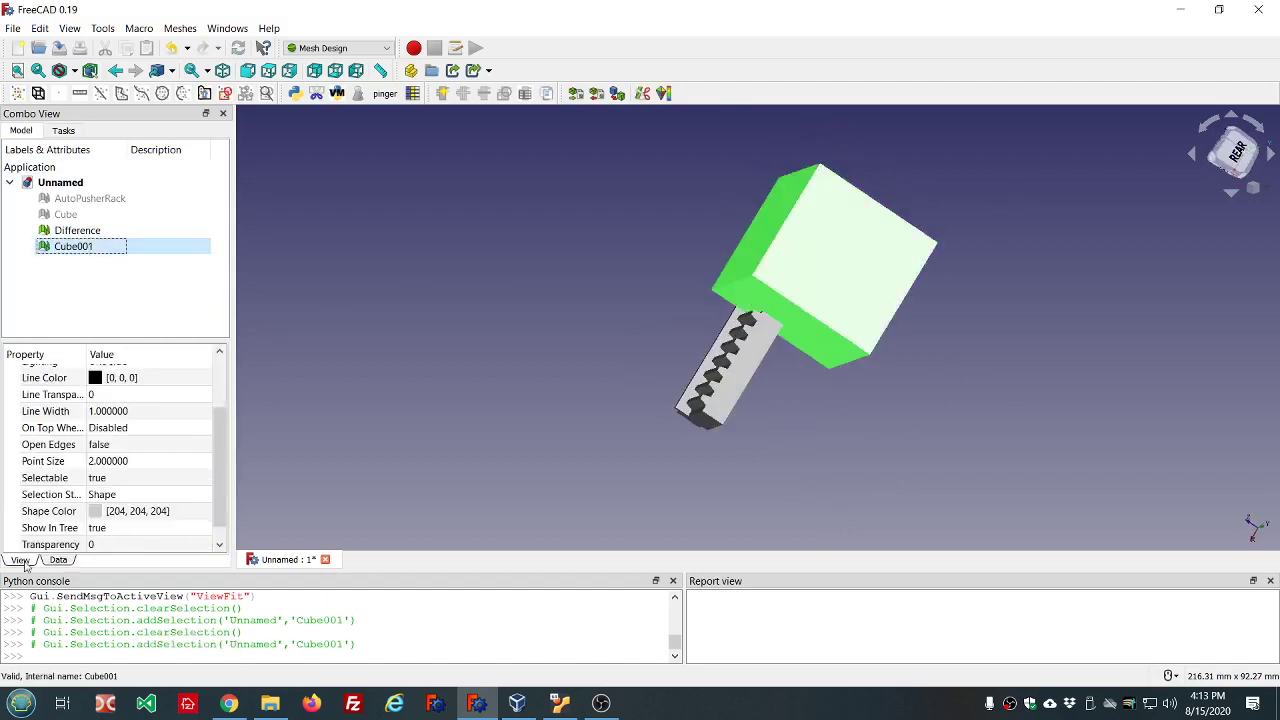
pyautogui.scroll(-1, 125, 538)
pyautogui.click(116, 525)
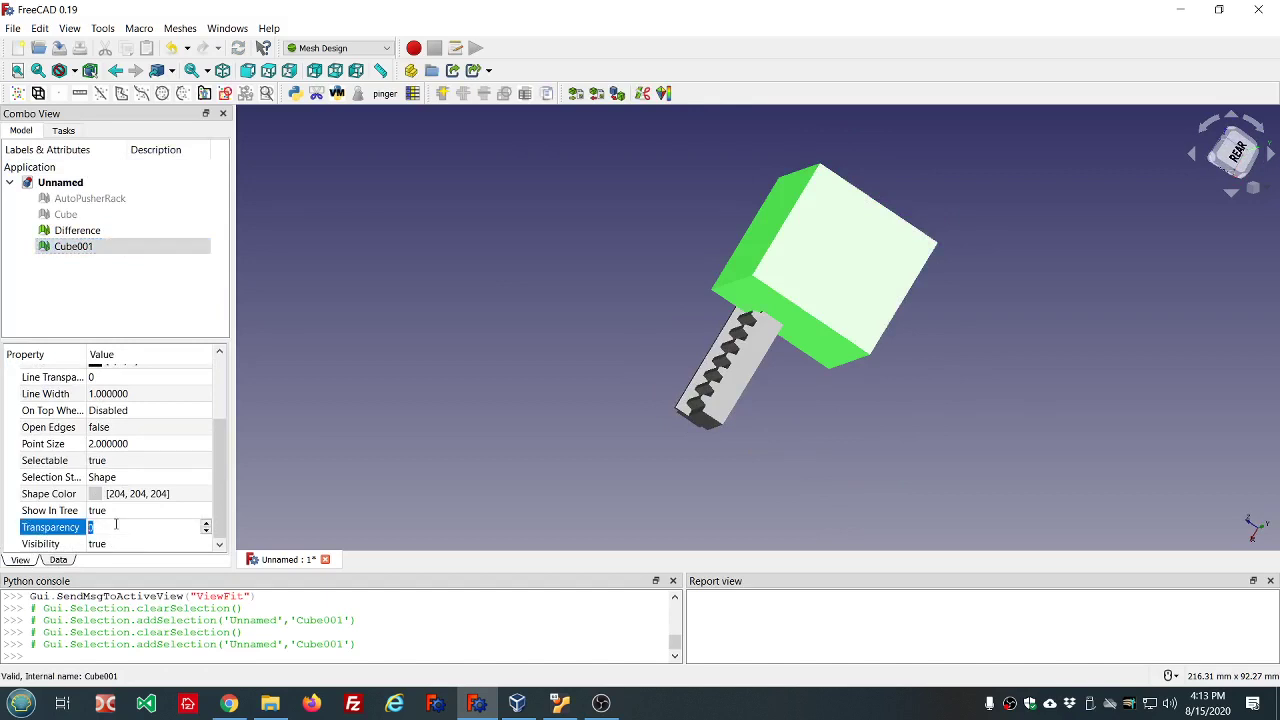
pyautogui.write('8')
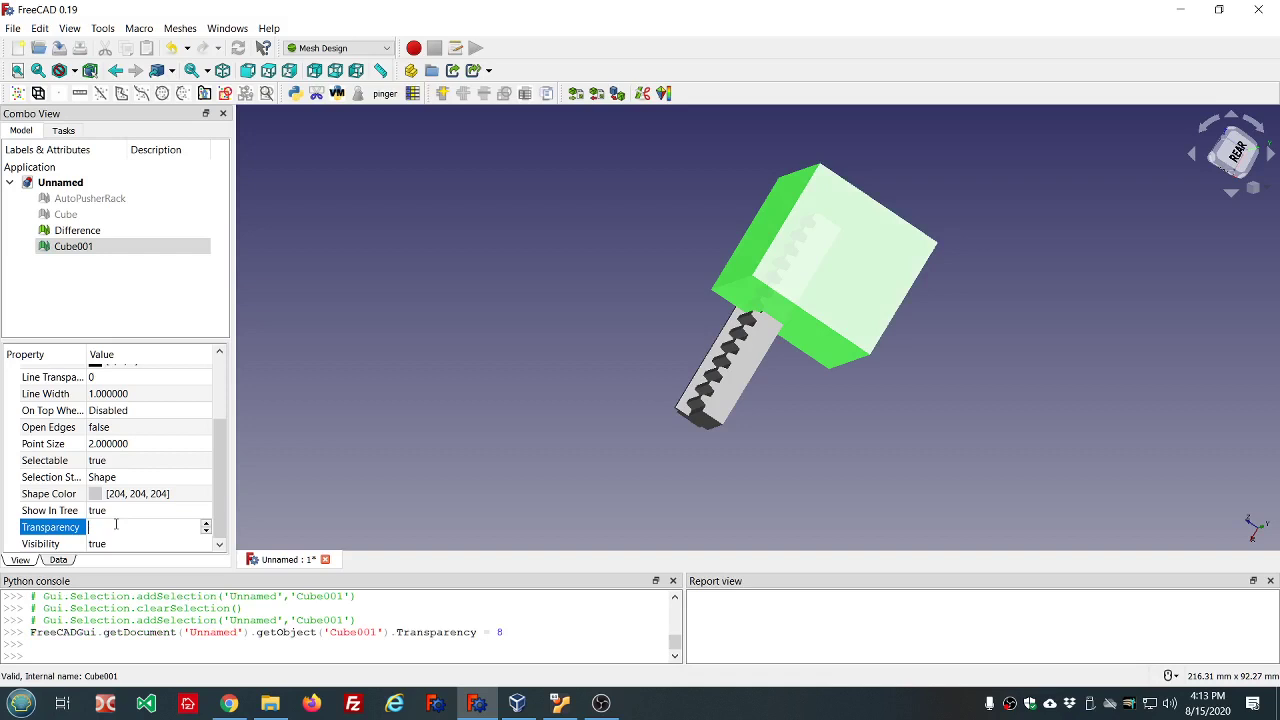
pyautogui.write('75')
pyautogui.click(369, 408)
# - Show the placement values of the second cube and try its X position at 11 mm before restoring 10 mm
pyautogui.moveTo(1014, 463); pyautogui.dragTo(405, 474, button='middle')
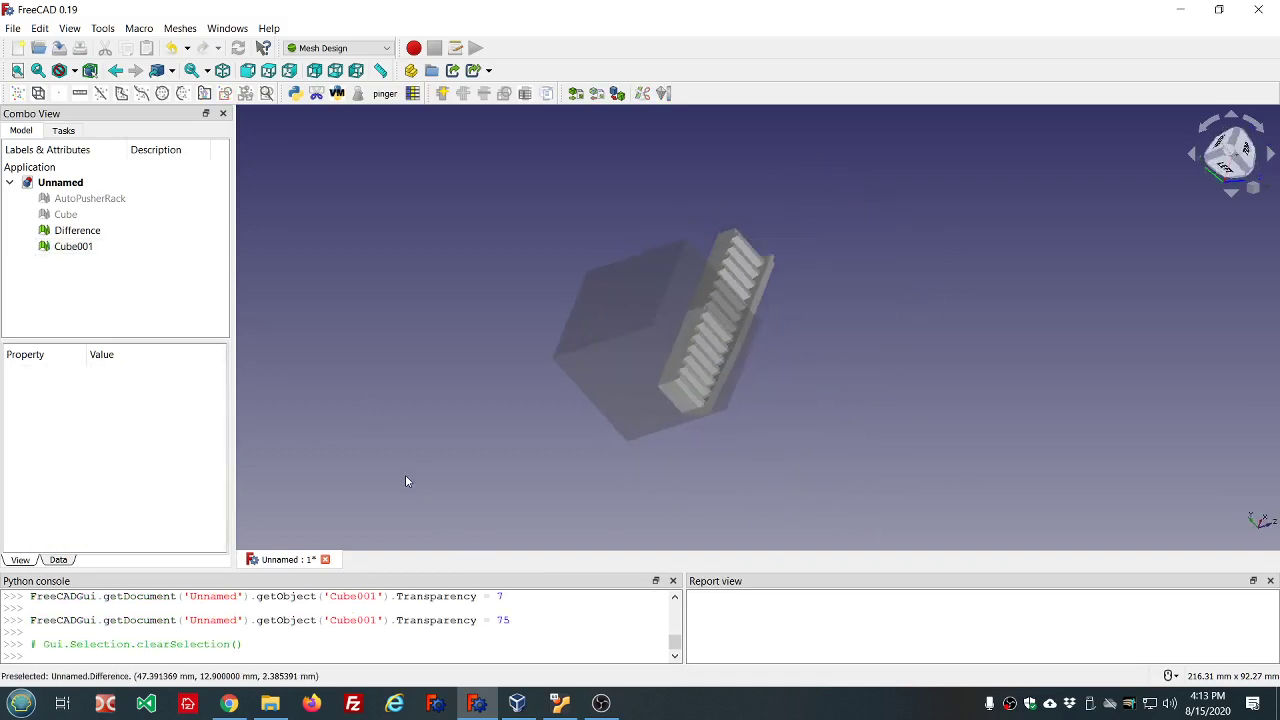
pyautogui.moveTo(748, 434); pyautogui.dragTo(591, 377, button='middle')
pyautogui.scroll(4, 686, 294)
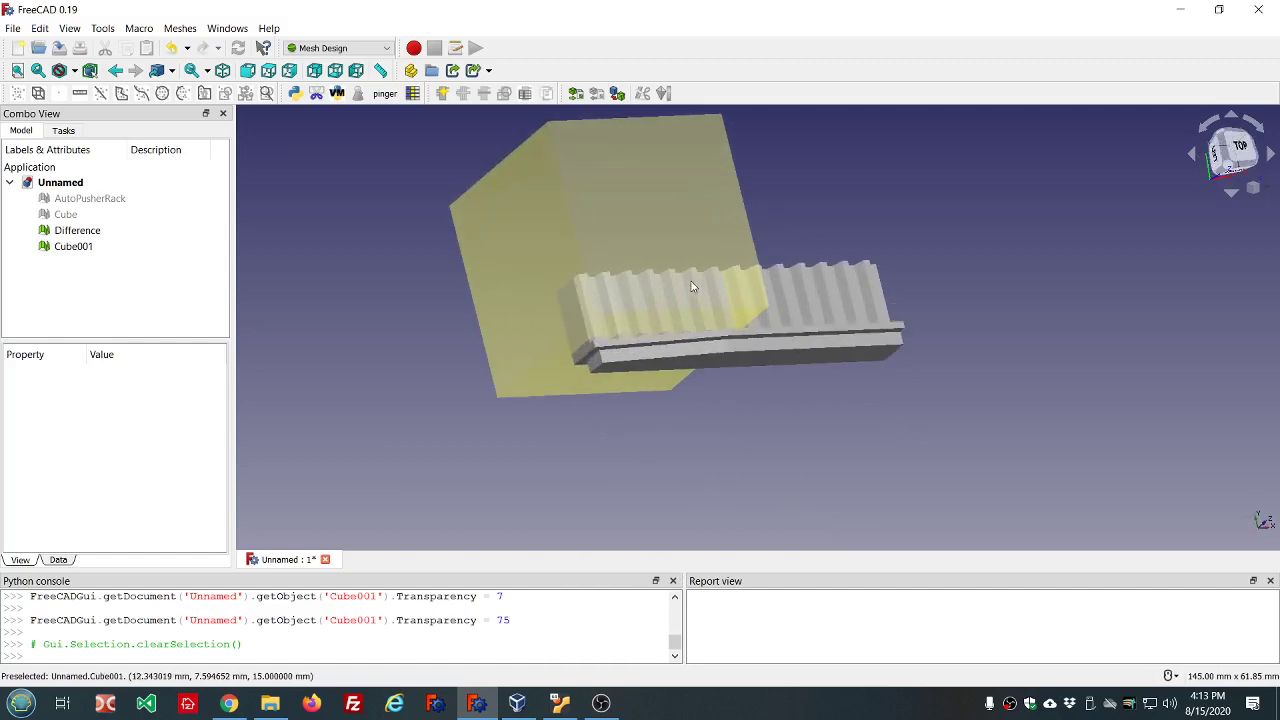
pyautogui.scroll(2, 752, 380)
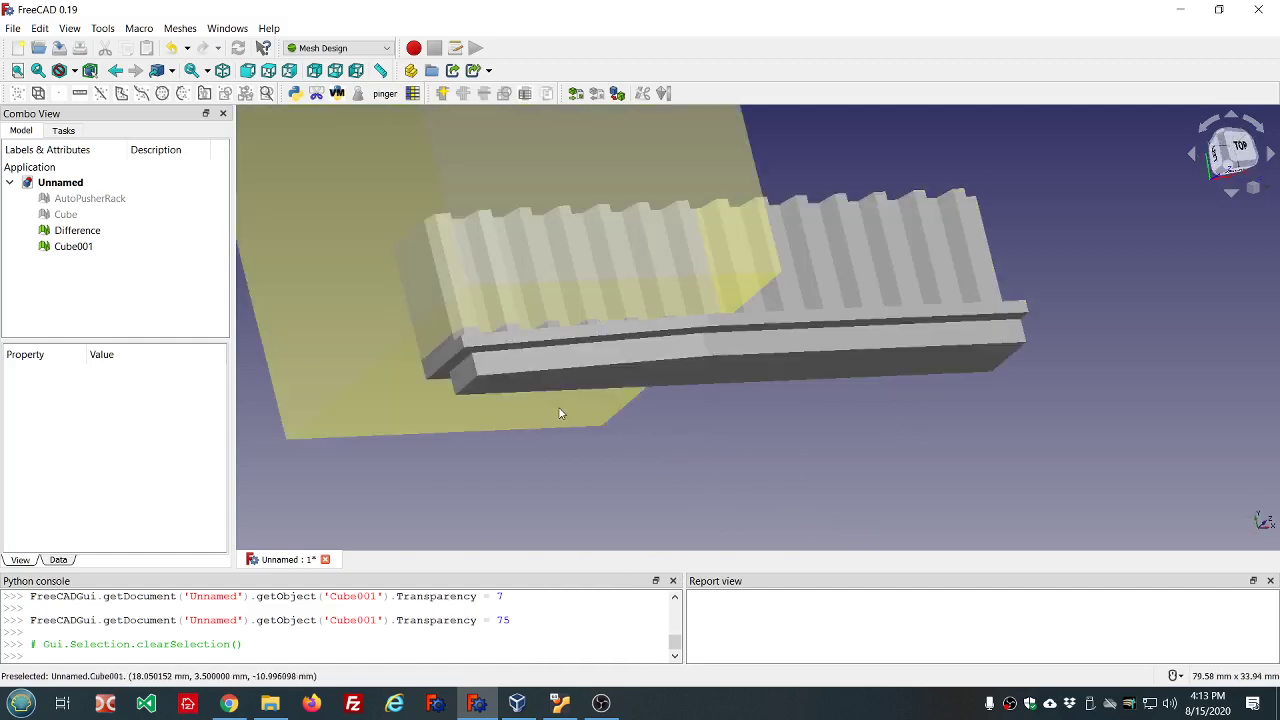
pyautogui.click(80, 247)
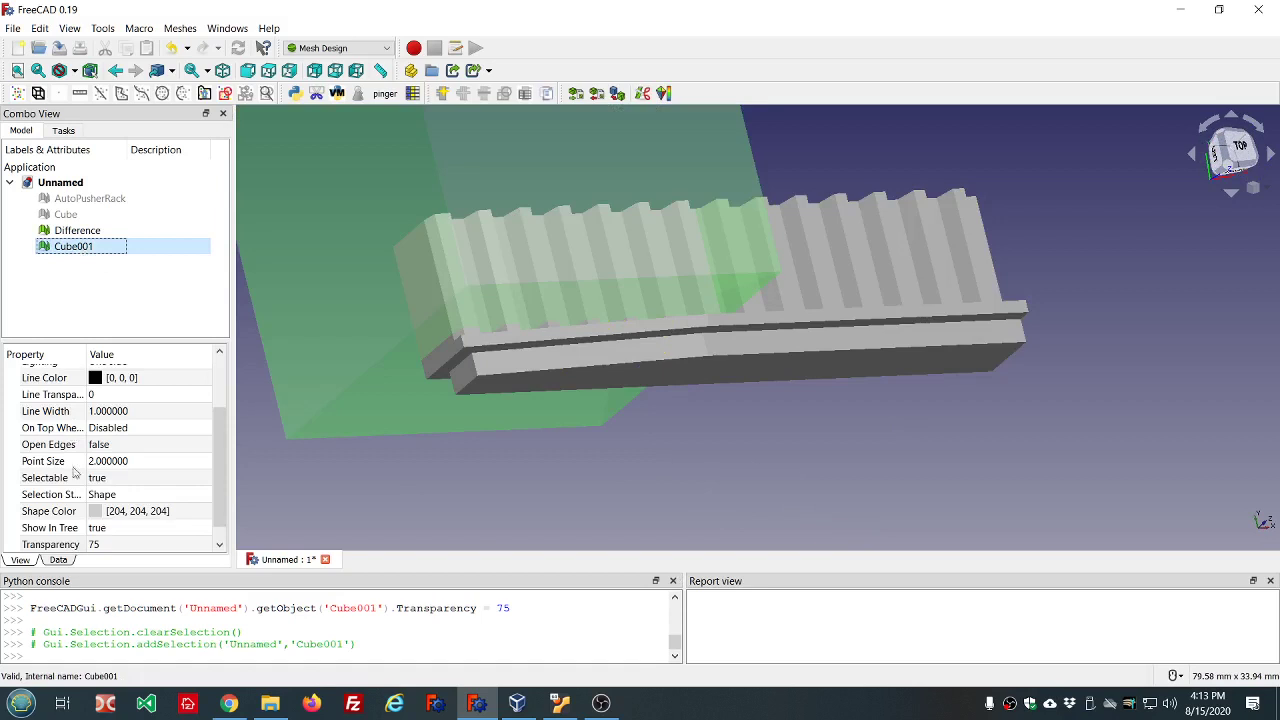
pyautogui.click(58, 560)
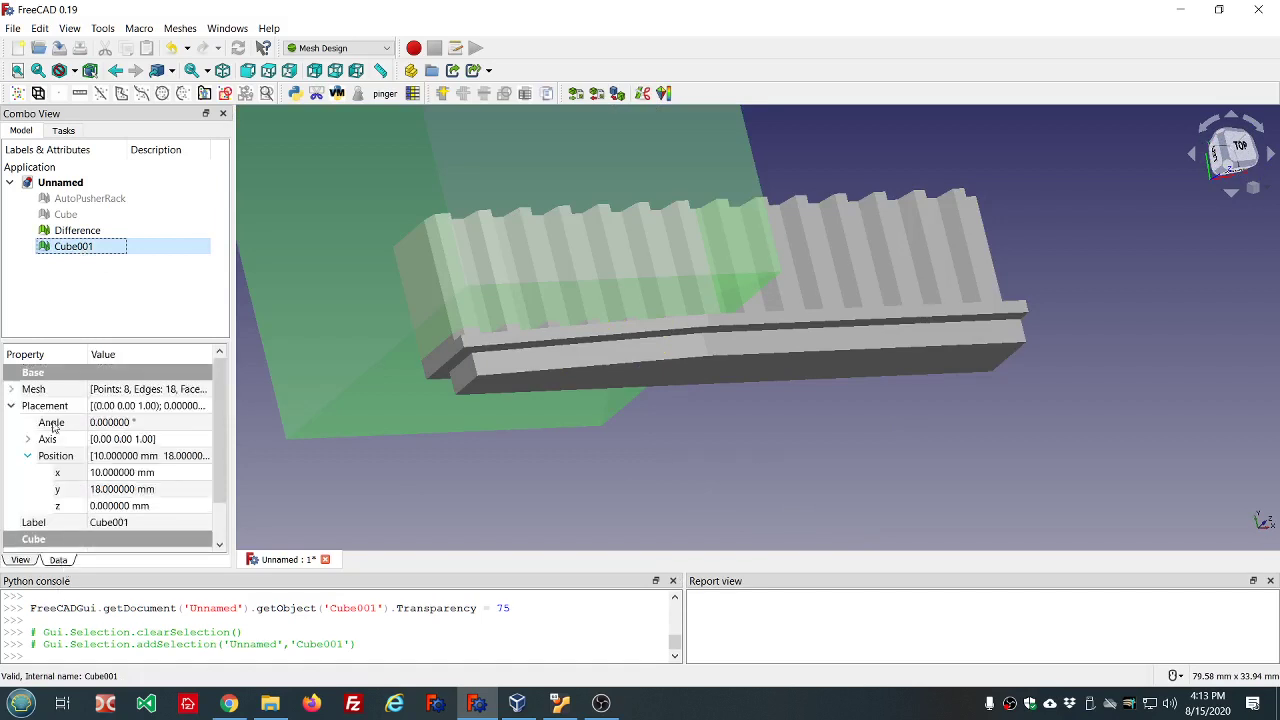
pyautogui.click(10, 407)
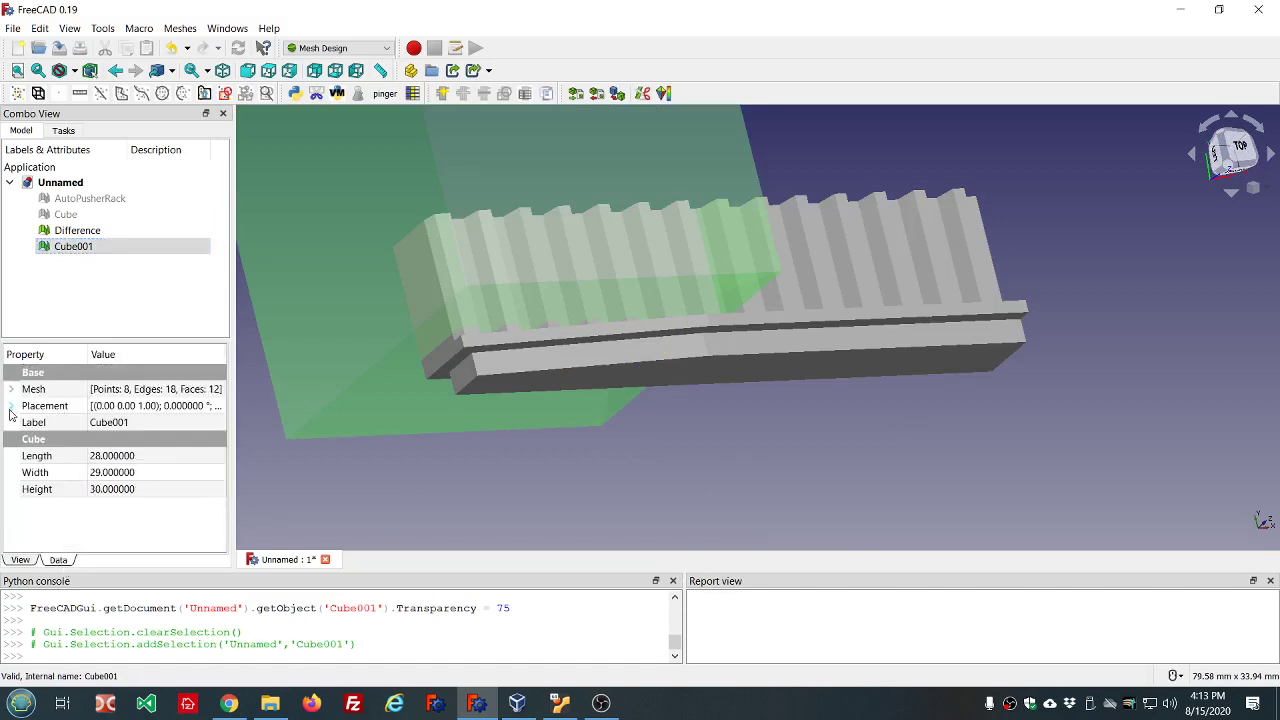
pyautogui.click(10, 407)
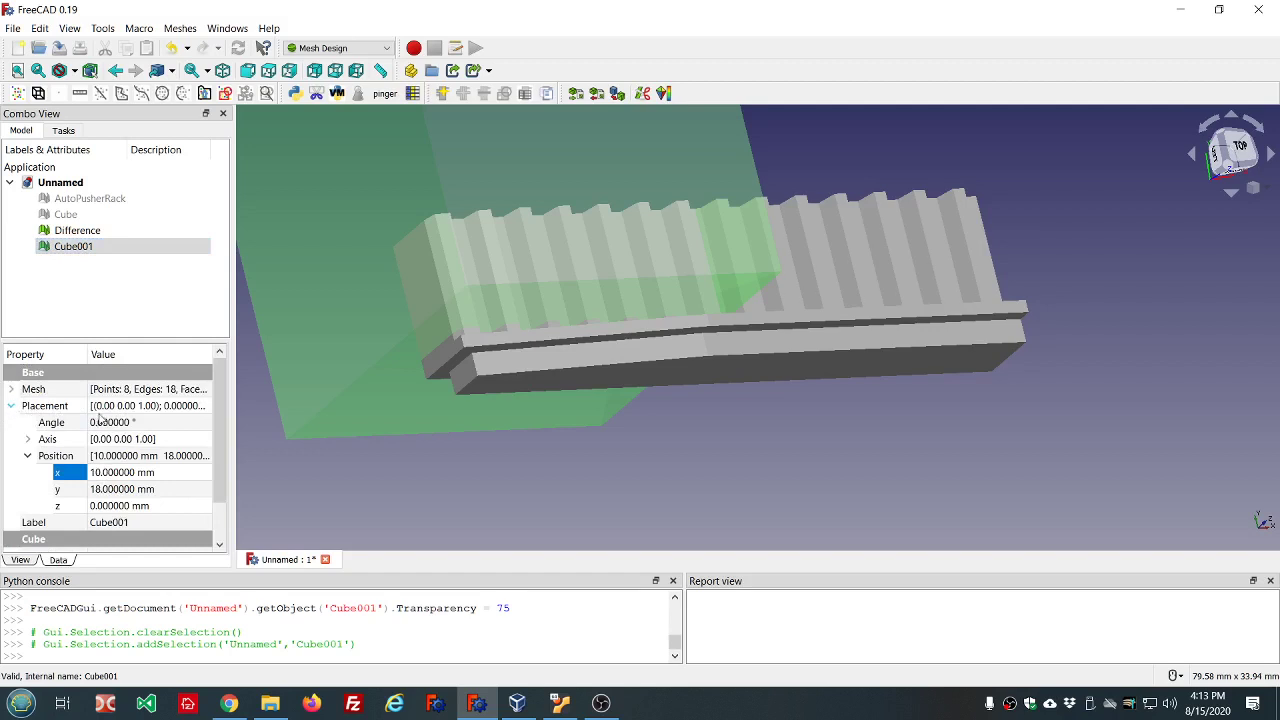
pyautogui.click(166, 474)
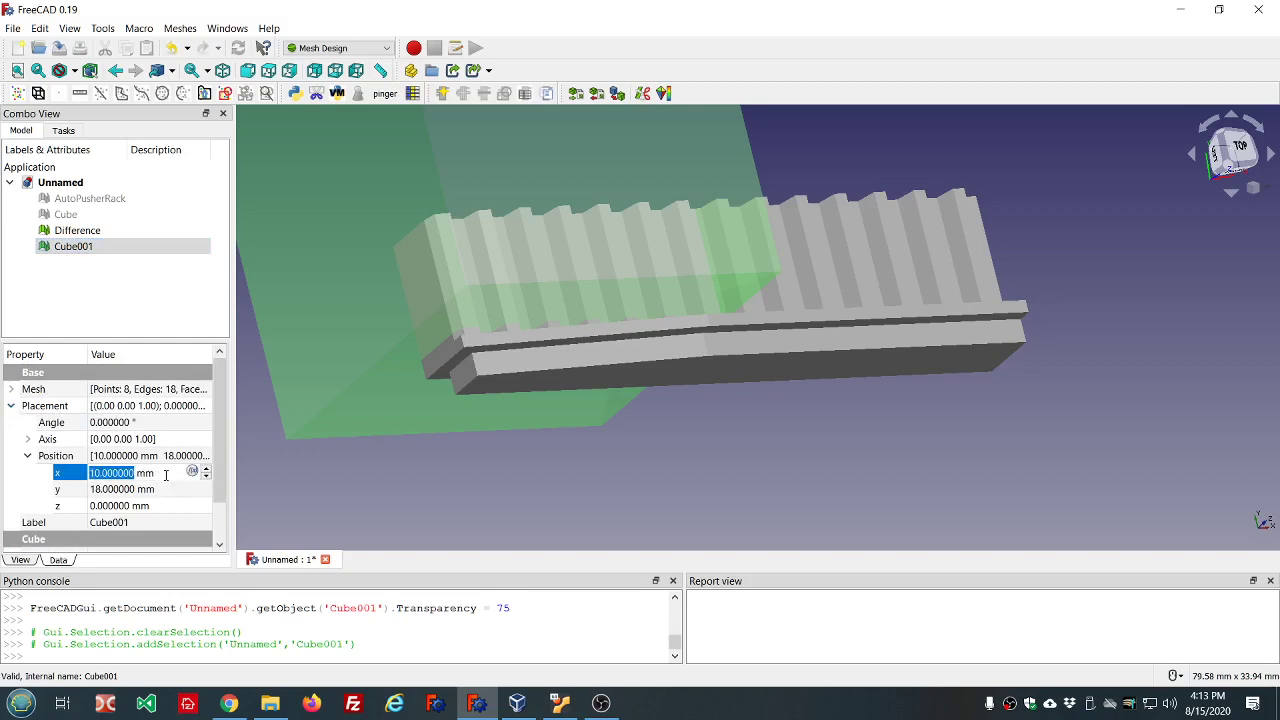
pyautogui.scroll(1, 166, 474)
pyautogui.scroll(-1, 166, 474)
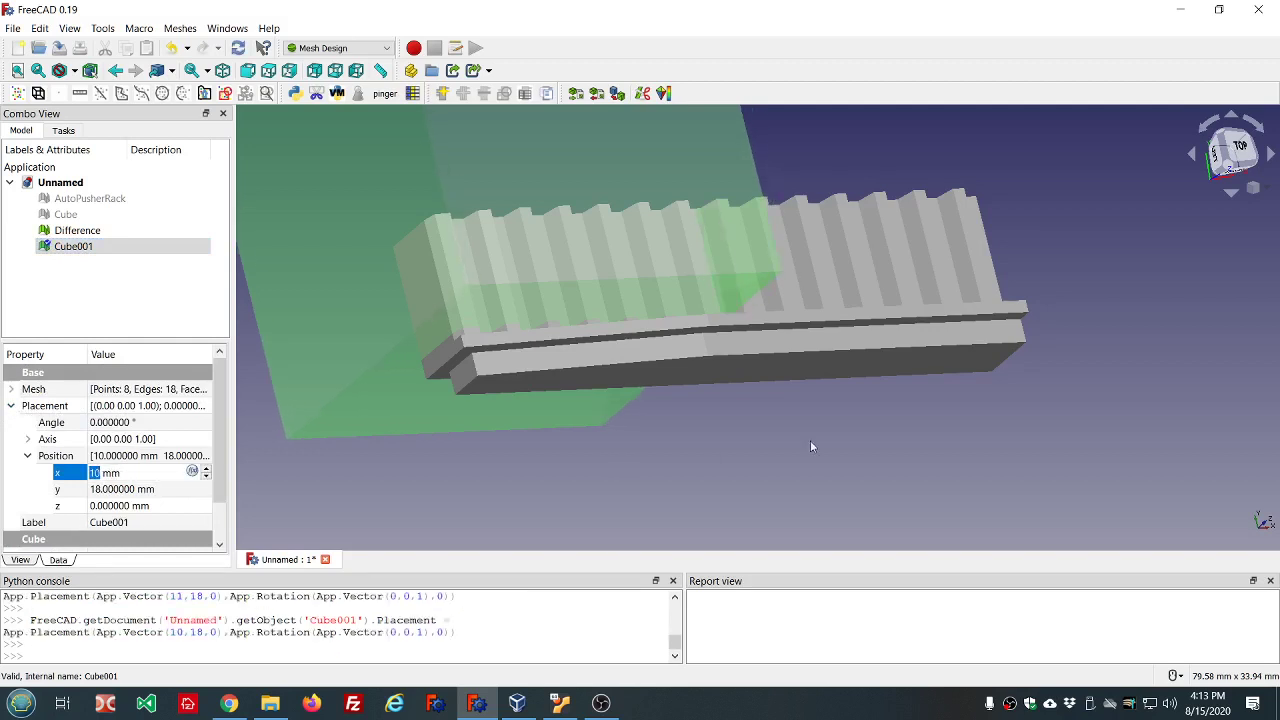
# - Set the cube's X position to 6.5 mm so its end face lies at the edge of a rack tooth
pyautogui.moveTo(1098, 317); pyautogui.dragTo(1013, 323, button='middle')
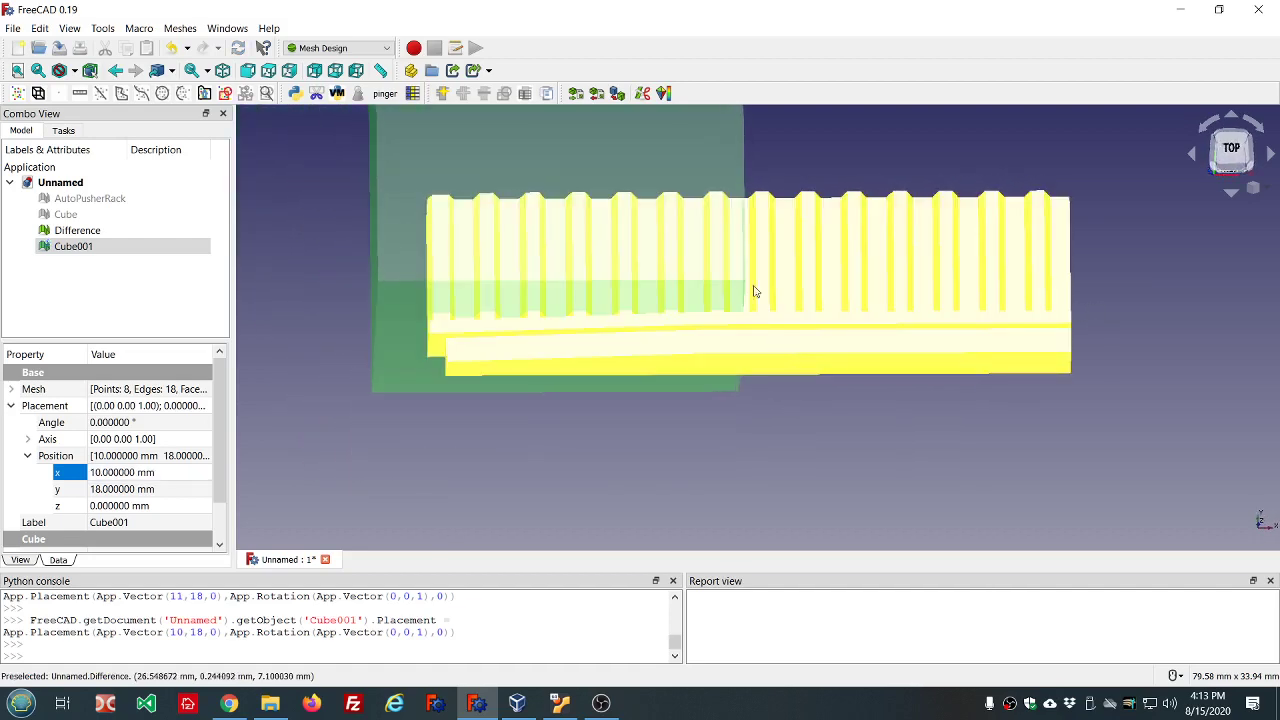
pyautogui.scroll(5, 755, 291)
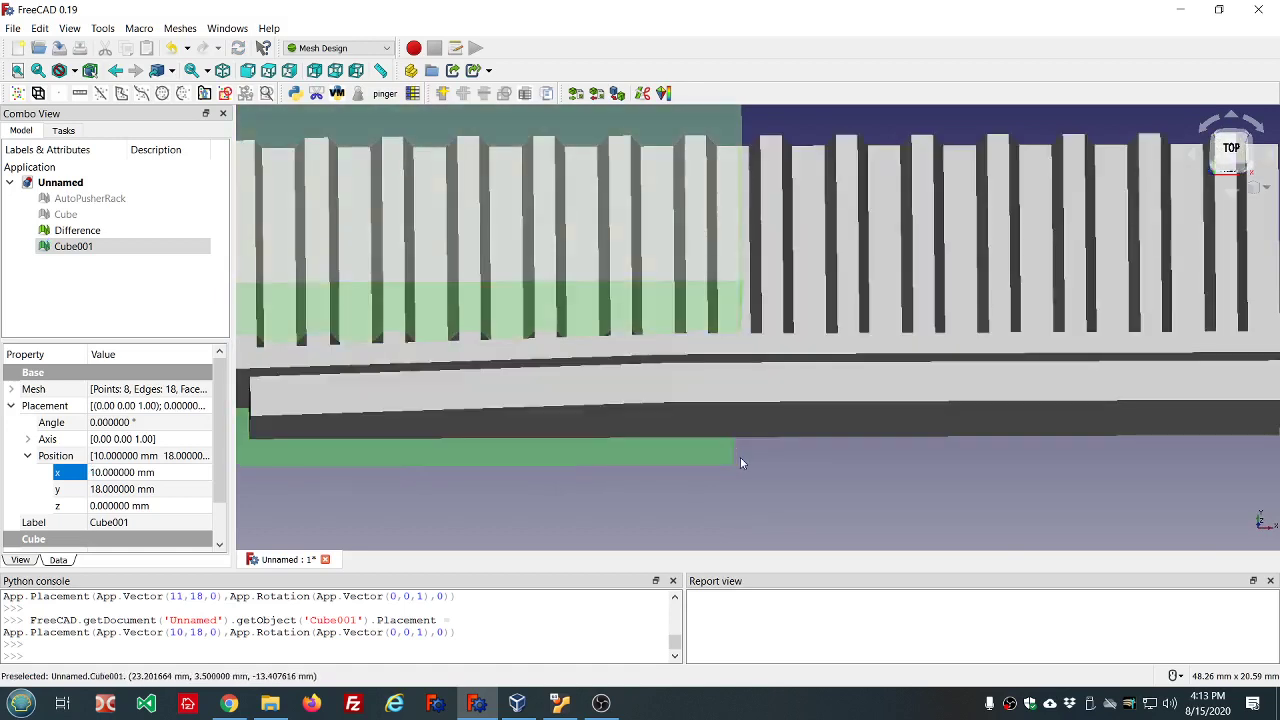
pyautogui.moveTo(740, 457)
pyautogui.mouseDown(button='middle')
pyautogui.moveTo(740, 472)
pyautogui.moveTo(743, 437)
pyautogui.mouseUp(button='middle')
pyautogui.scroll(-4, 740, 472)
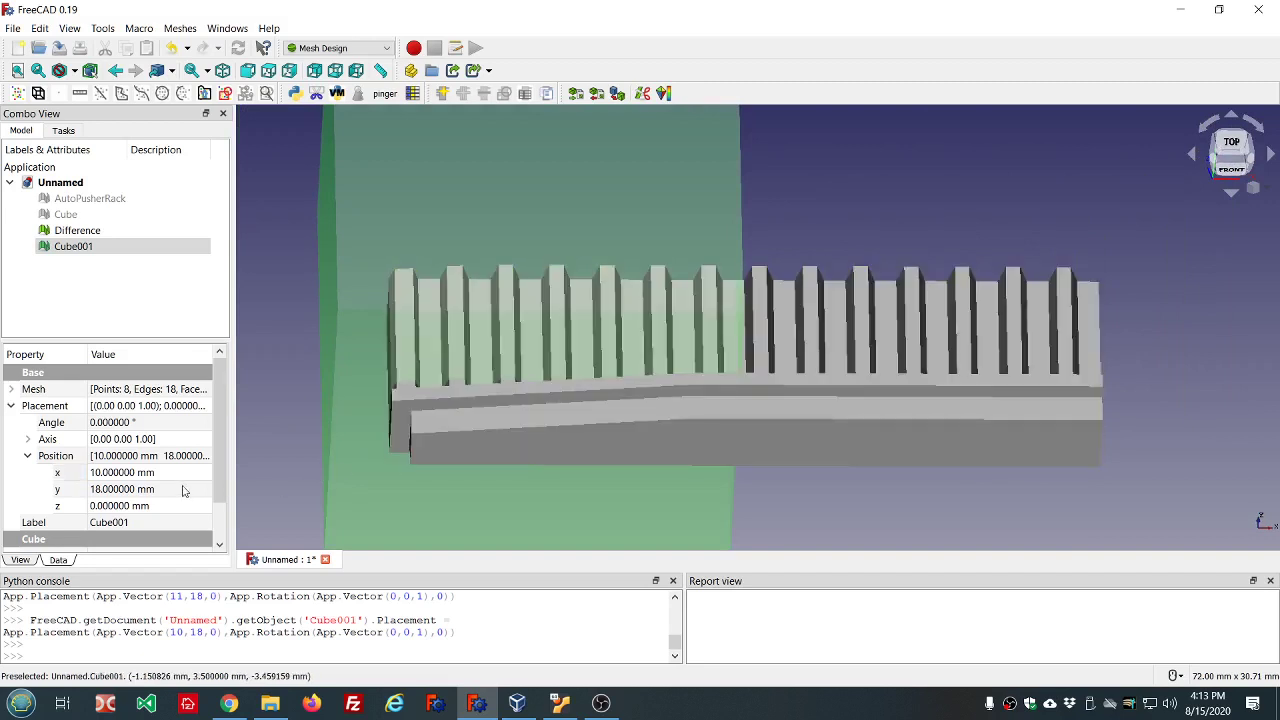
pyautogui.click(168, 472)
pyautogui.scroll(-4, 168, 472)
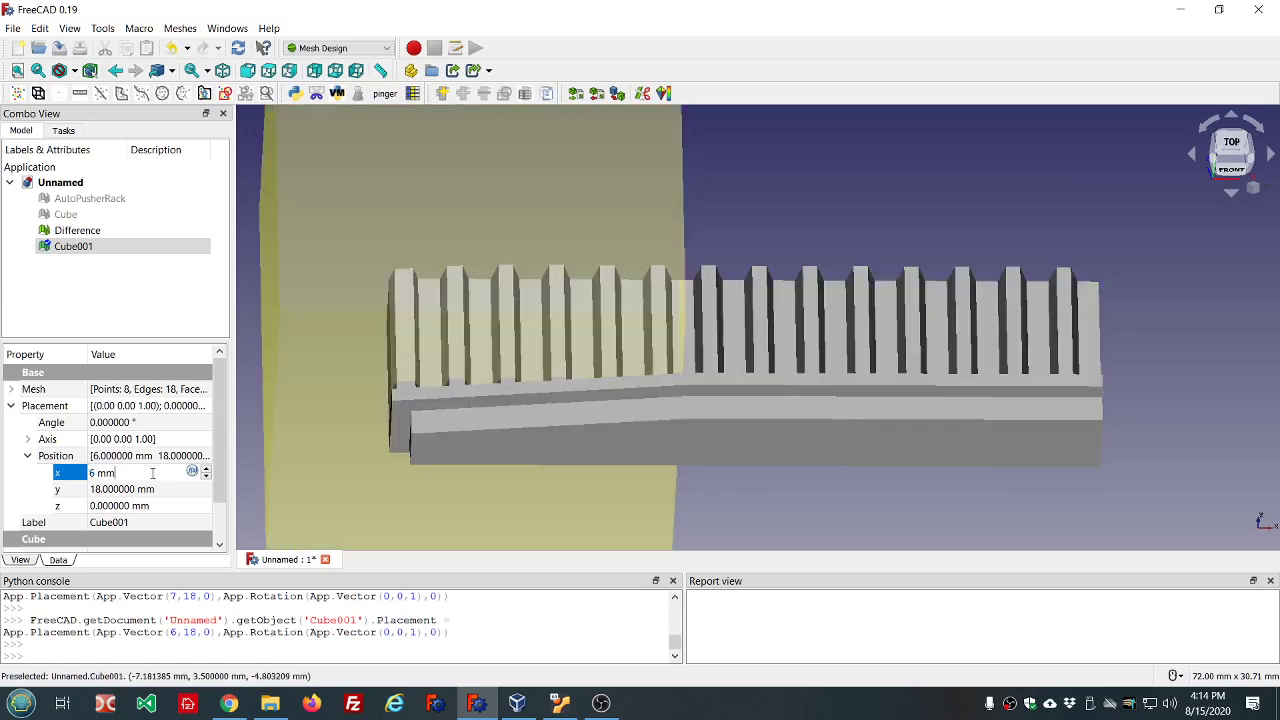
pyautogui.scroll(1, 152, 473)
pyautogui.scroll(2, 772, 326)
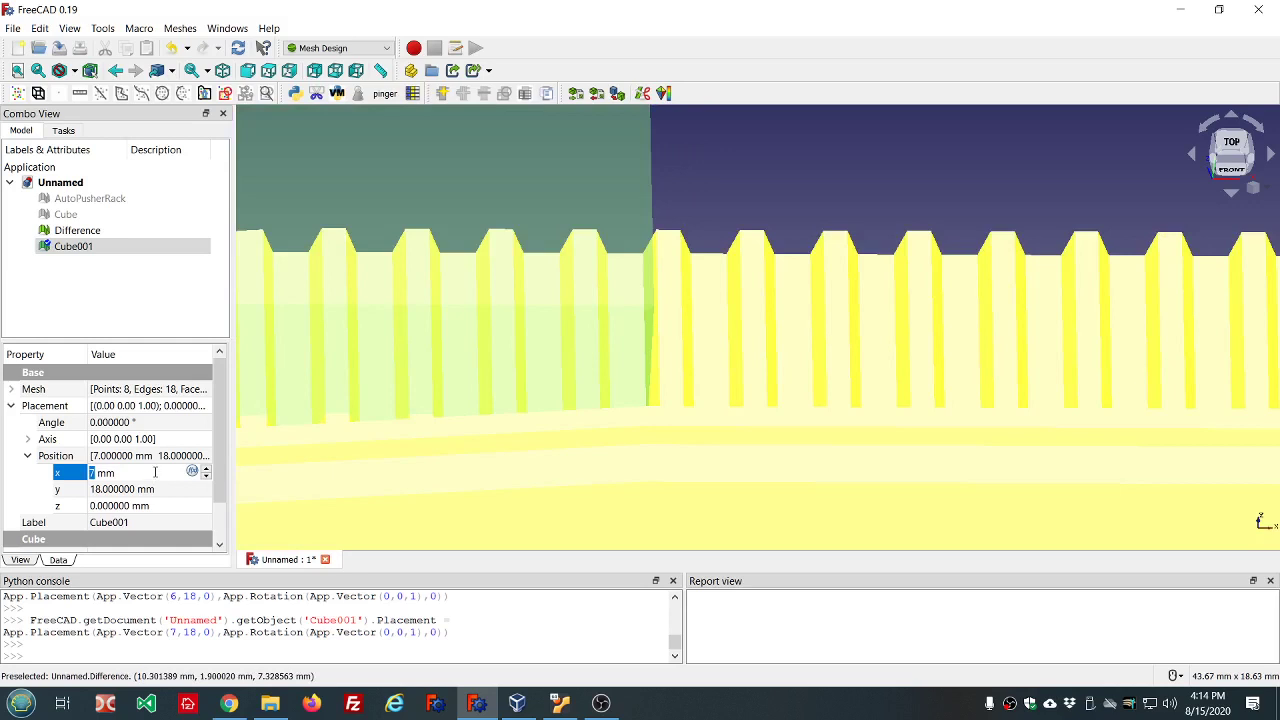
pyautogui.scroll(-1, 155, 472)
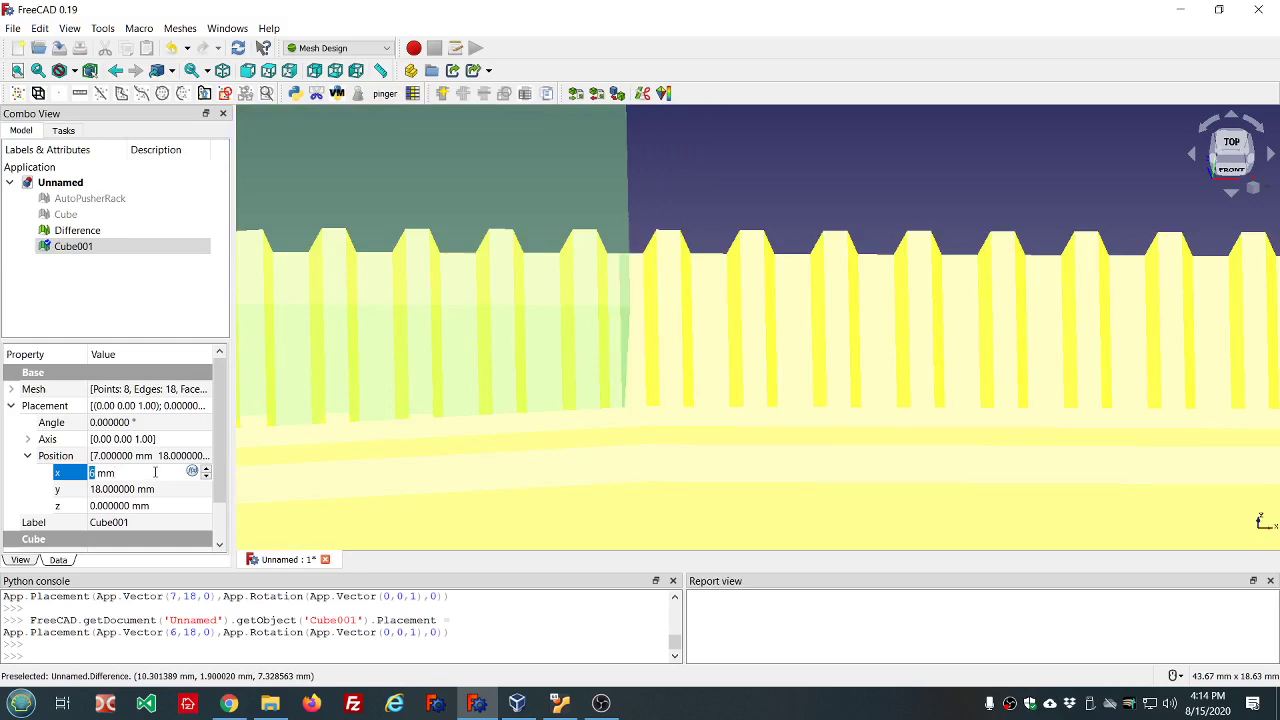
pyautogui.write('.5')
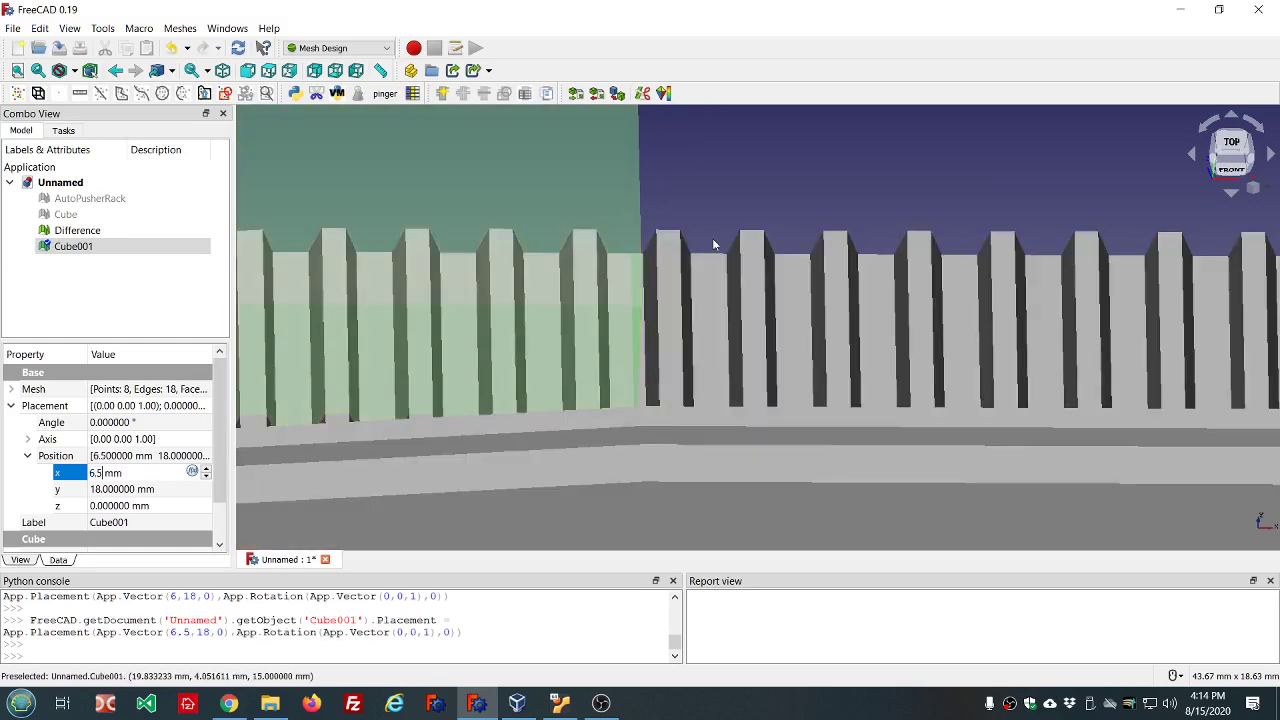
pyautogui.click(714, 193)
# - Set the cube's Y position to 17.5 mm so its long edge lines up with the base of the rack teeth
pyautogui.moveTo(714, 193); pyautogui.dragTo(705, 219, button='middle')
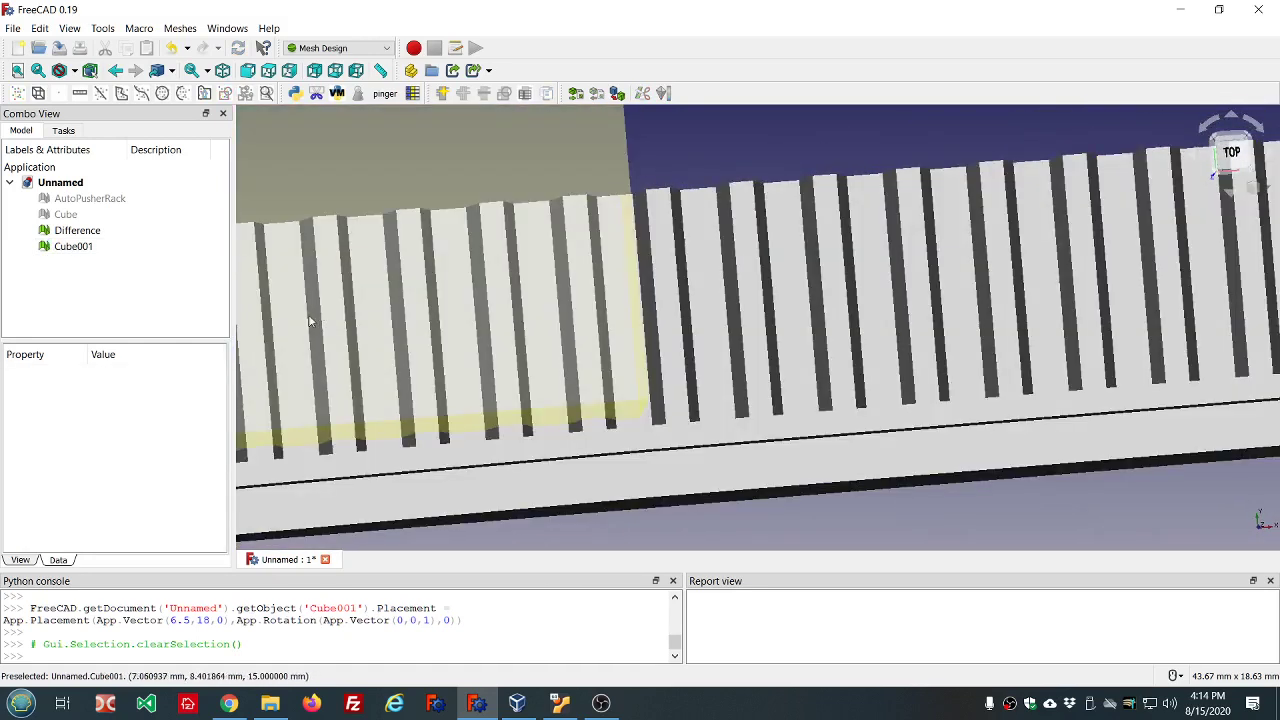
pyautogui.click(75, 246)
pyautogui.click(150, 489)
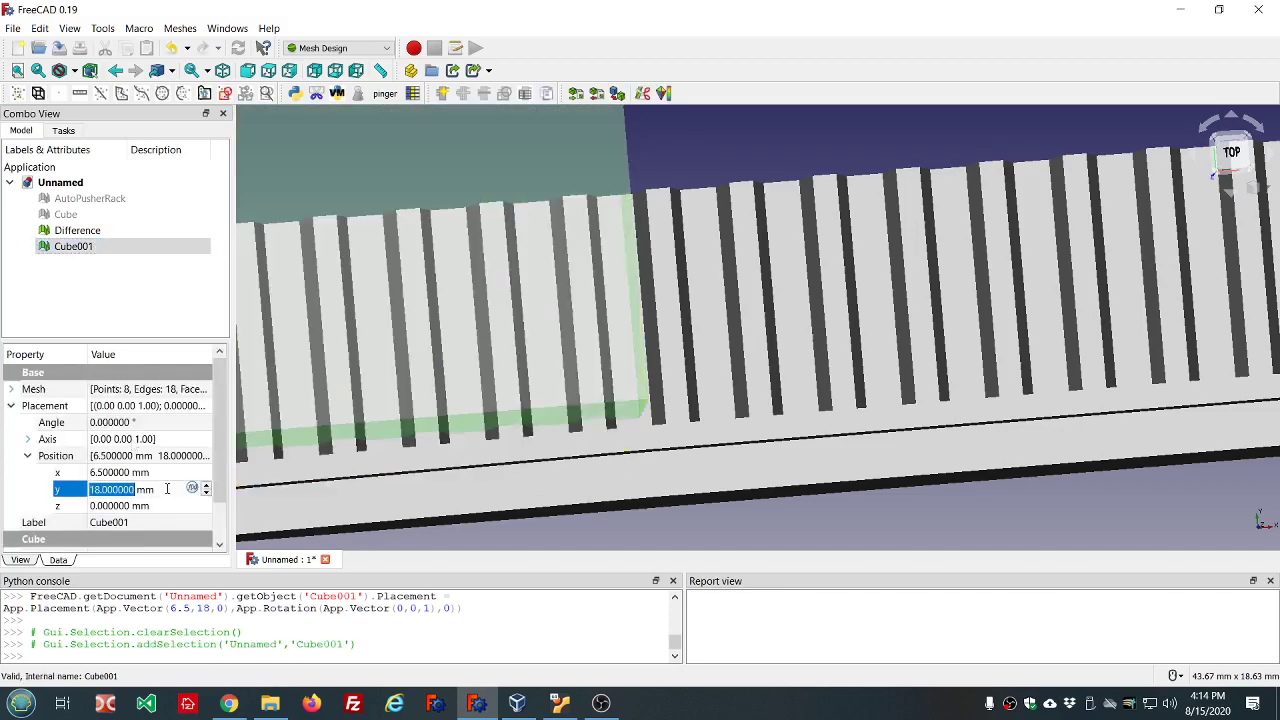
pyautogui.scroll(-1, 167, 488)
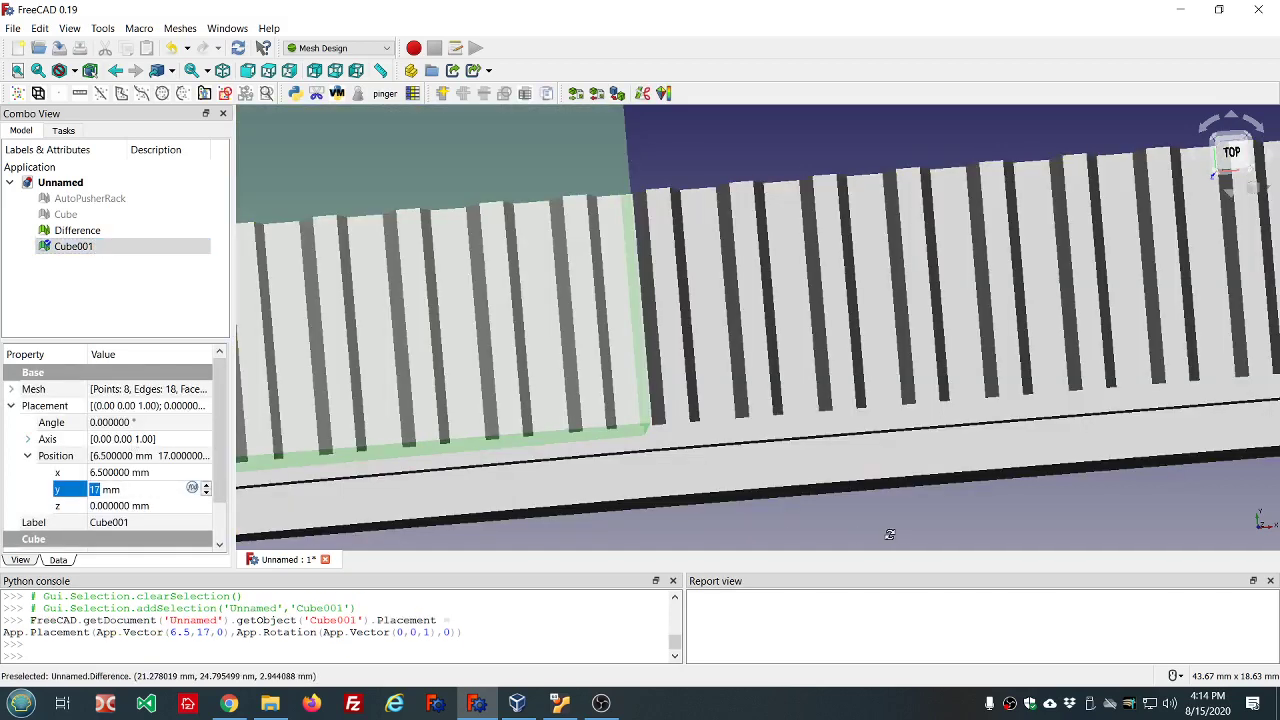
pyautogui.moveTo(886, 543); pyautogui.dragTo(884, 552, button='middle')
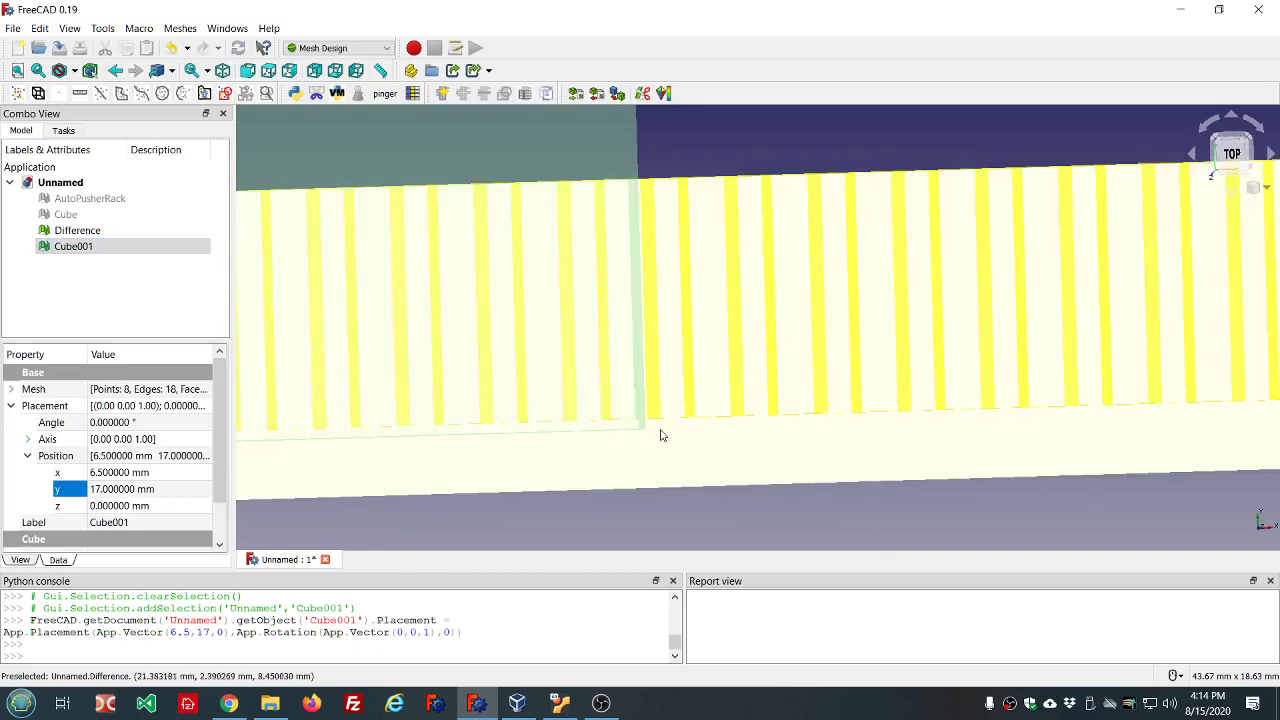
pyautogui.scroll(4, 660, 420)
pyautogui.moveTo(646, 397); pyautogui.dragTo(646, 393, button='middle')
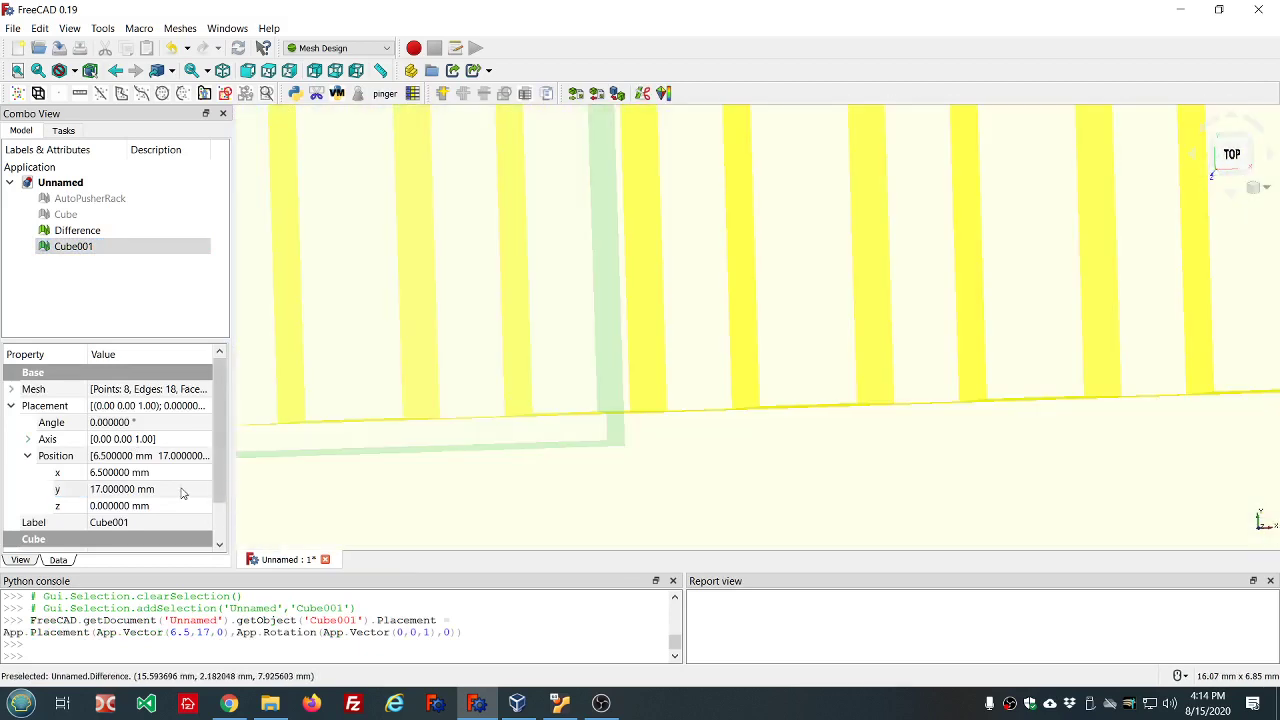
pyautogui.click(181, 488)
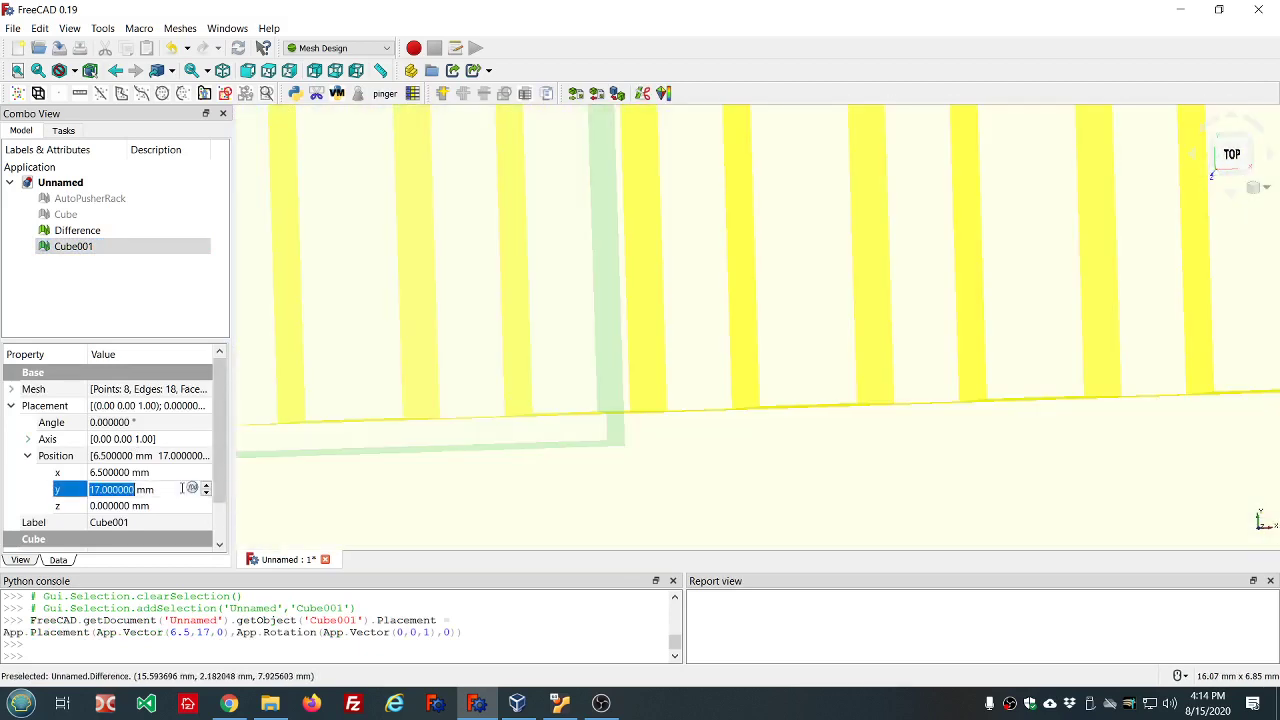
pyautogui.scroll(-1, 181, 488)
pyautogui.scroll(2, 181, 488)
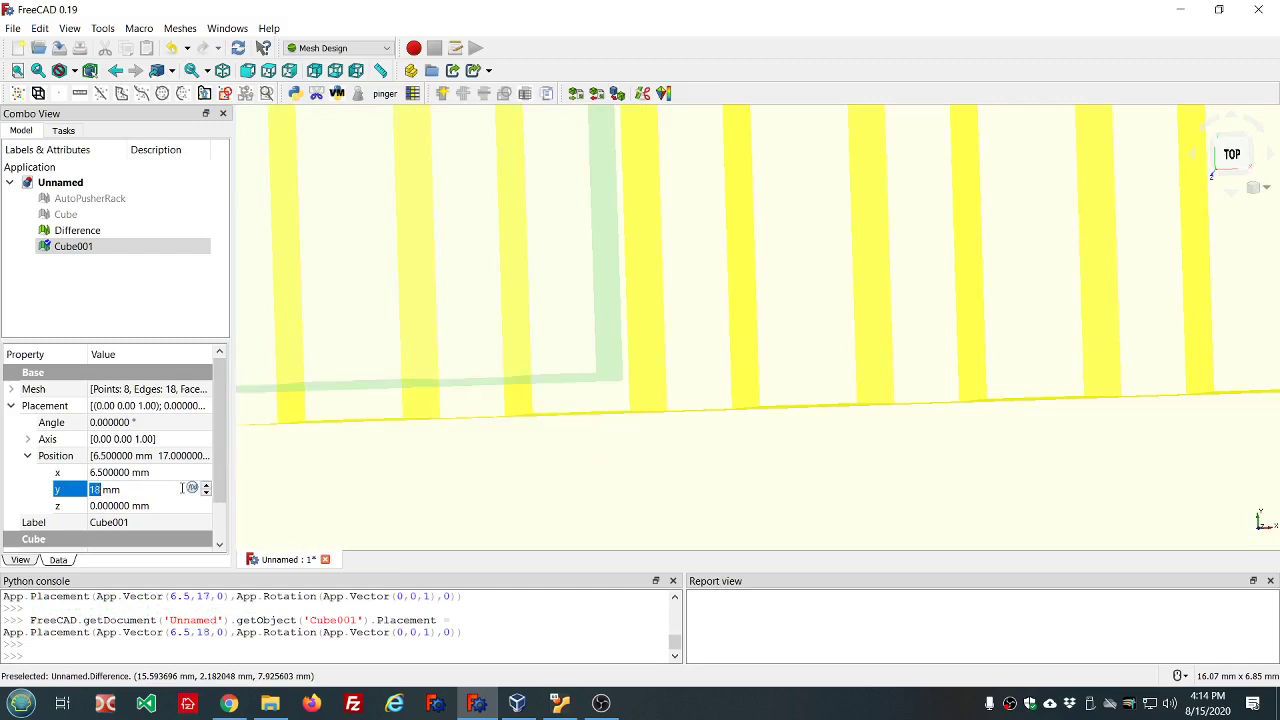
pyautogui.scroll(-1, 181, 488)
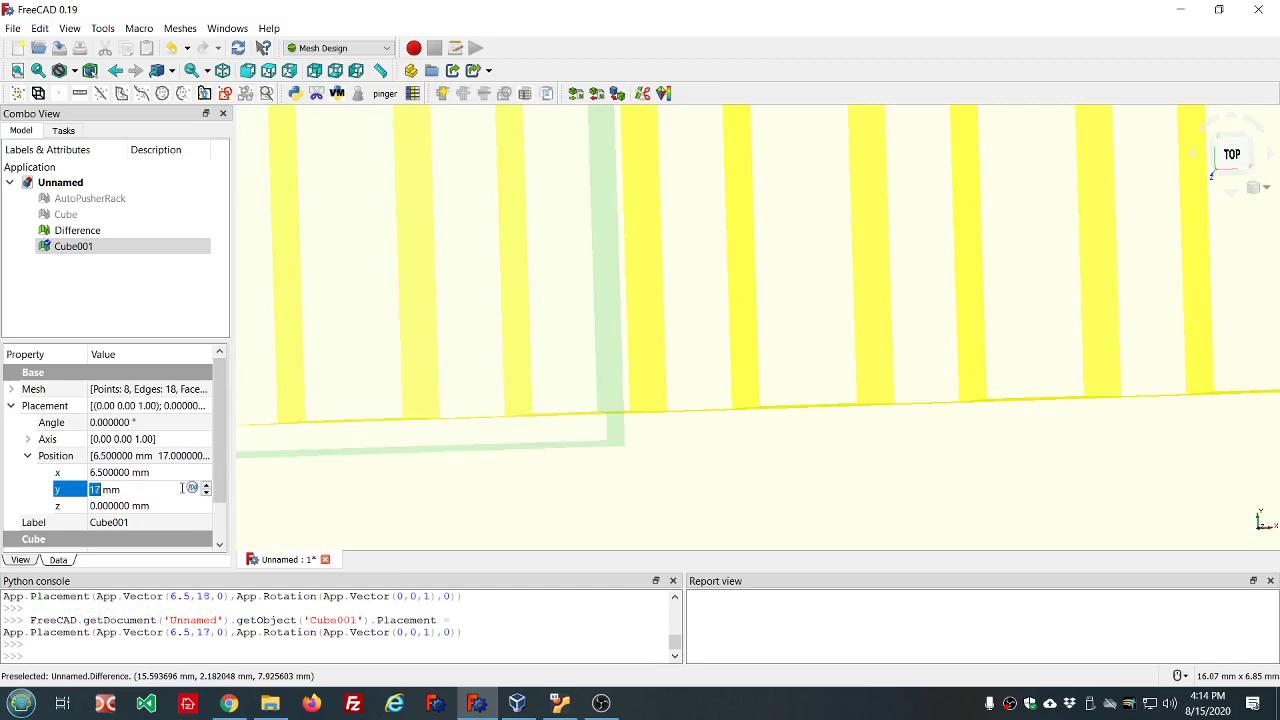
pyautogui.write('17.5')
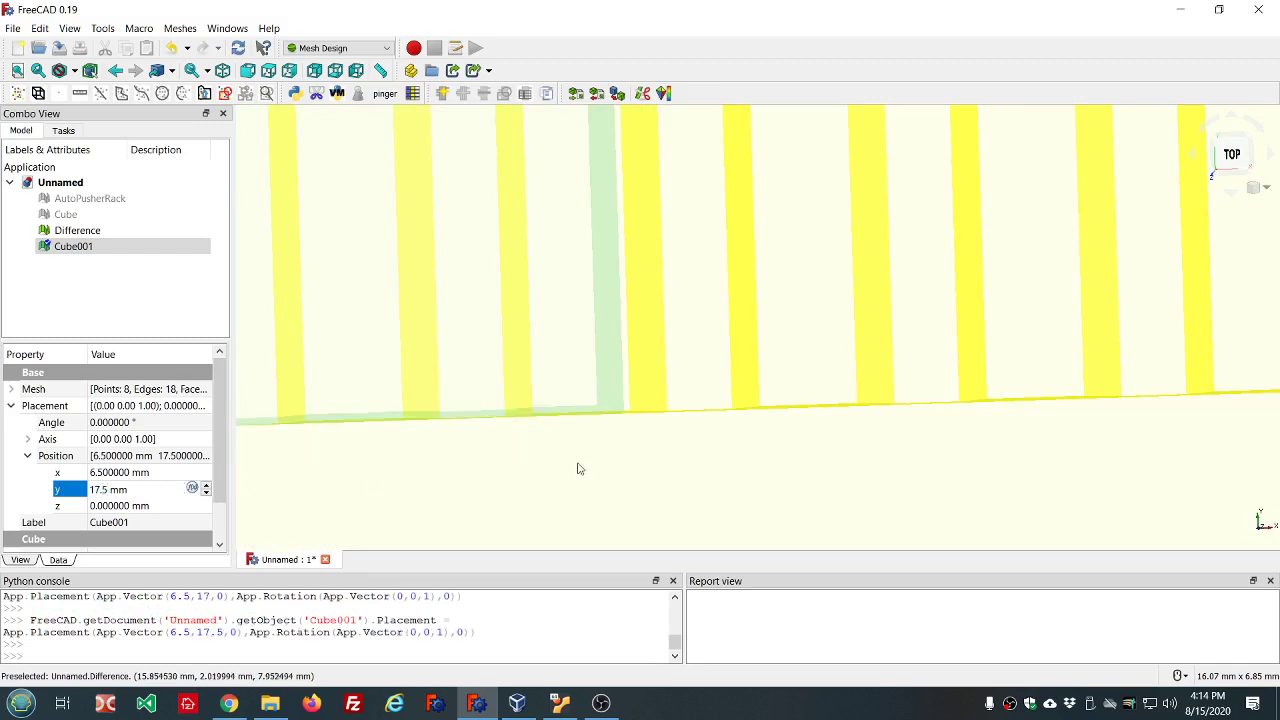
pyautogui.press('Return')
# - Inspect up close how the transparent cube's edges meet the tooth bases and side rail of the rack
pyautogui.scroll(-2, 700, 450)
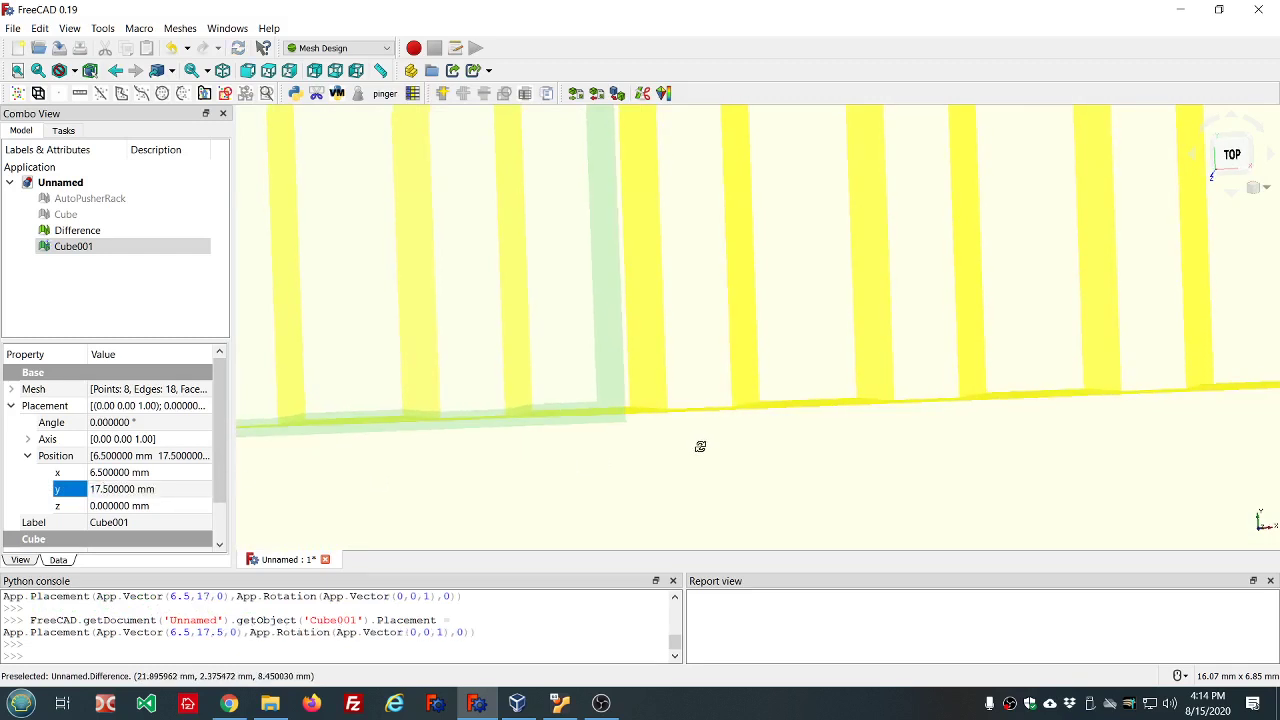
pyautogui.scroll(-3, 700, 451)
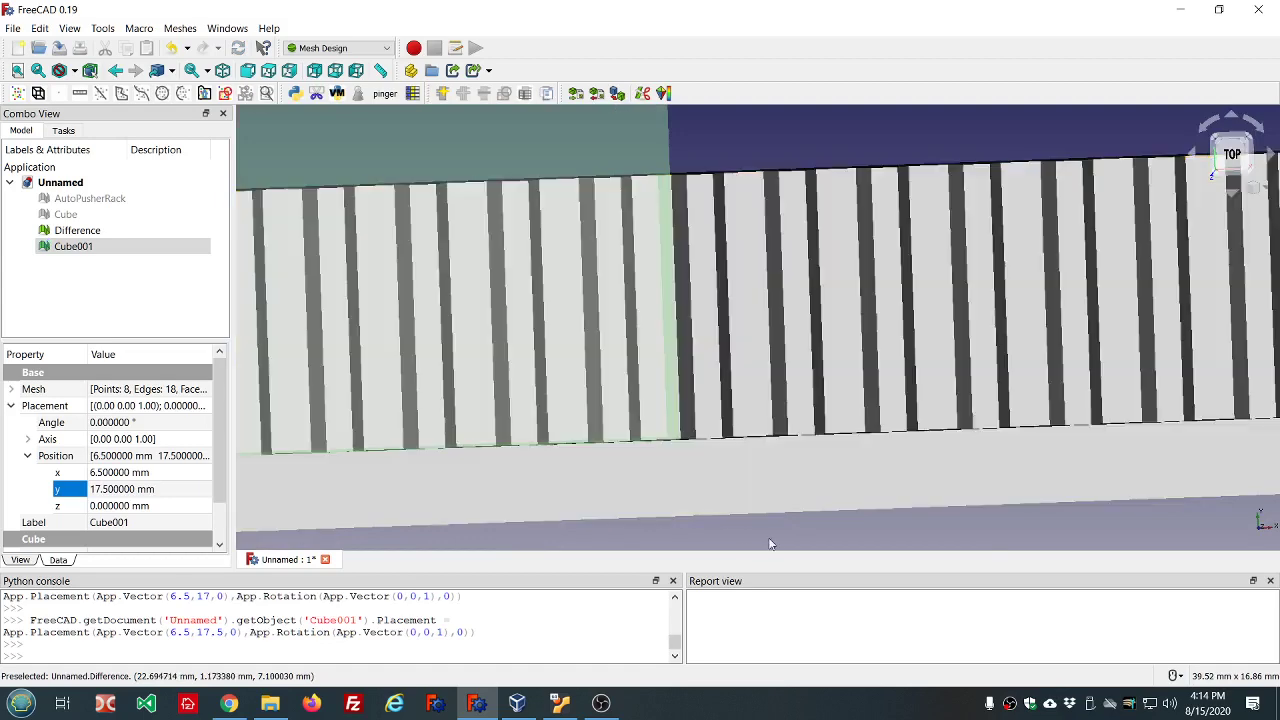
pyautogui.click(773, 528)
pyautogui.moveTo(786, 526); pyautogui.dragTo(345, 379)
pyautogui.scroll(4, 686, 180)
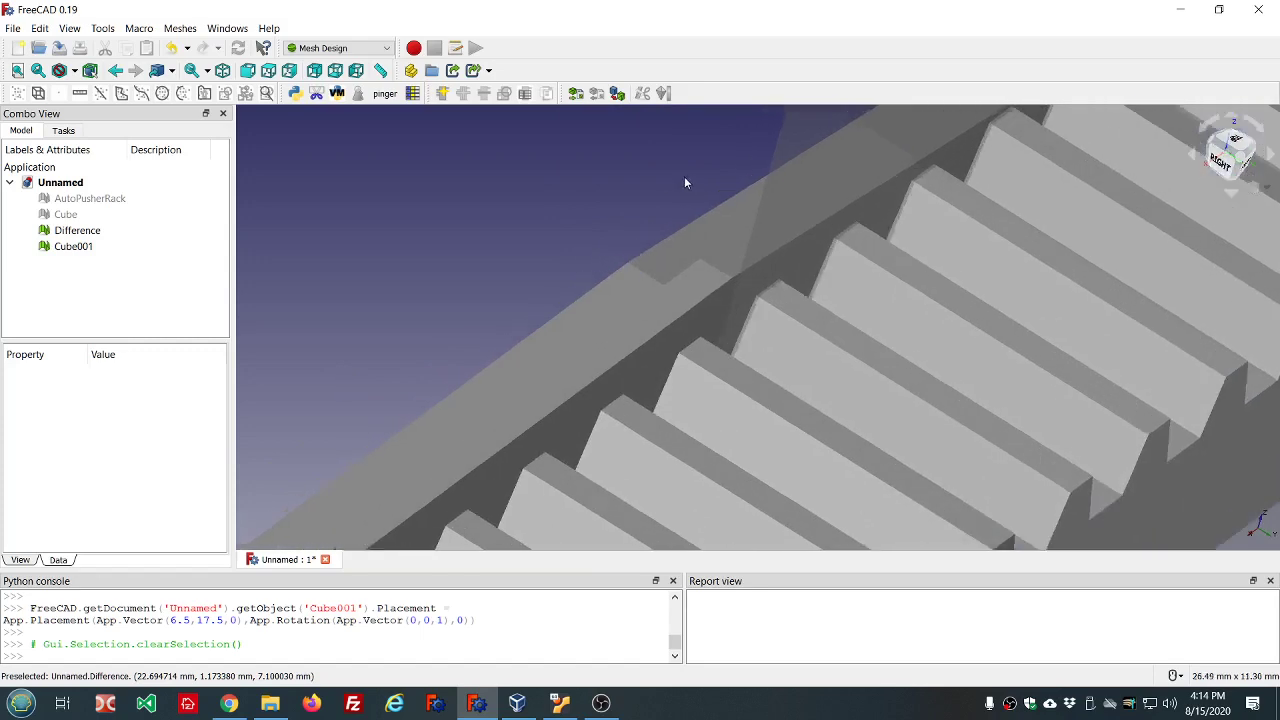
pyautogui.moveTo(686, 180); pyautogui.dragTo(716, 196)
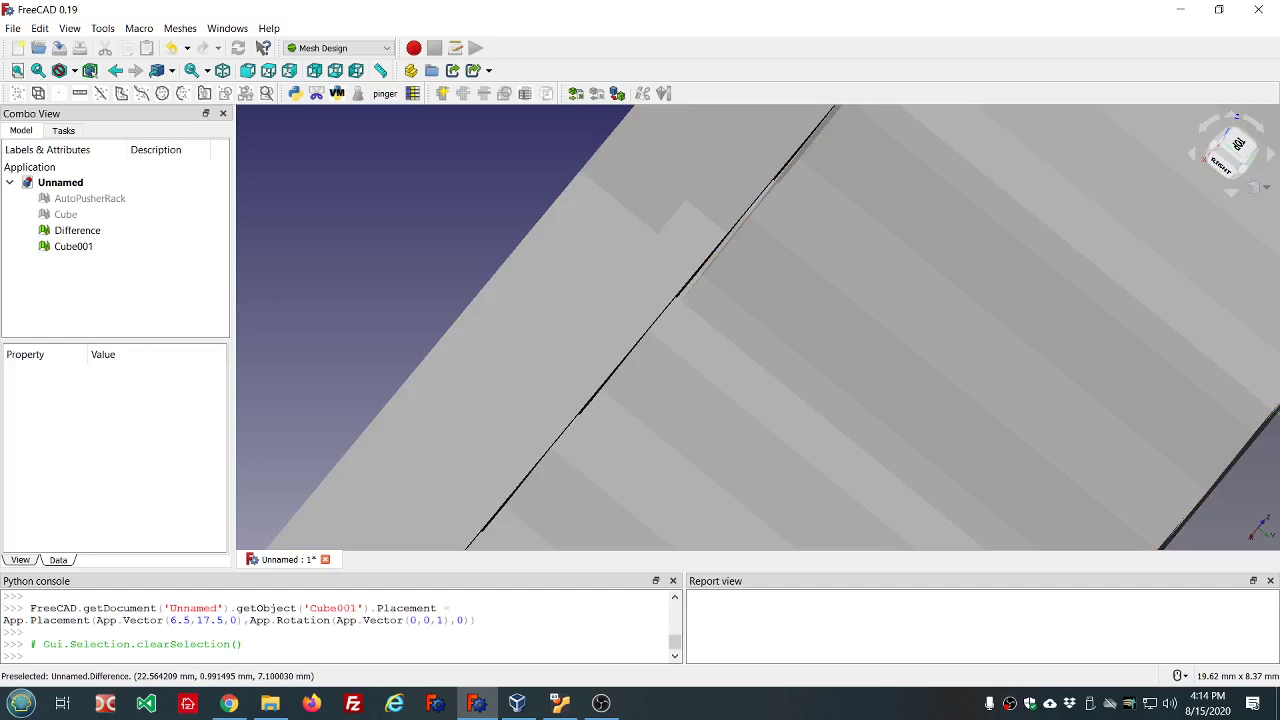
pyautogui.hotkey('alt', 'Tab')
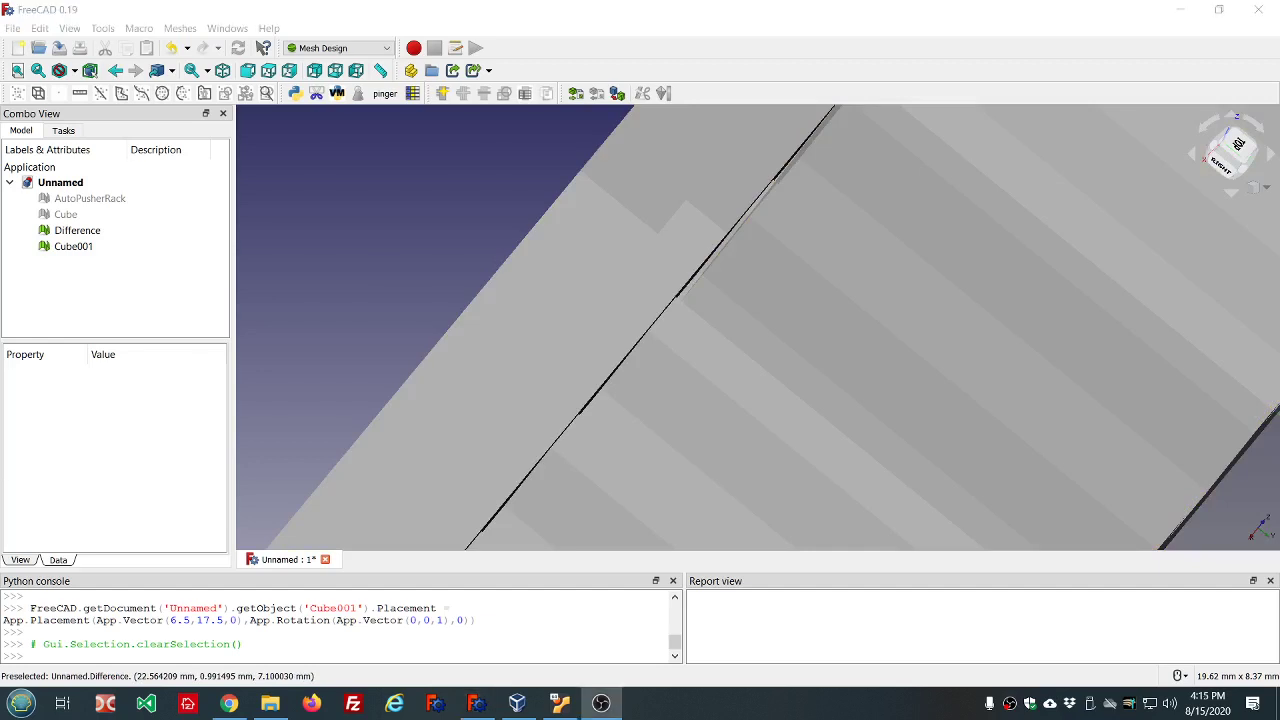
# - Try the transparent cube's Y position at 17.6 mm, and settle on 17.4 mm so it slightly overlaps the rack's side rail
pyautogui.scroll(-2, 588, 349)
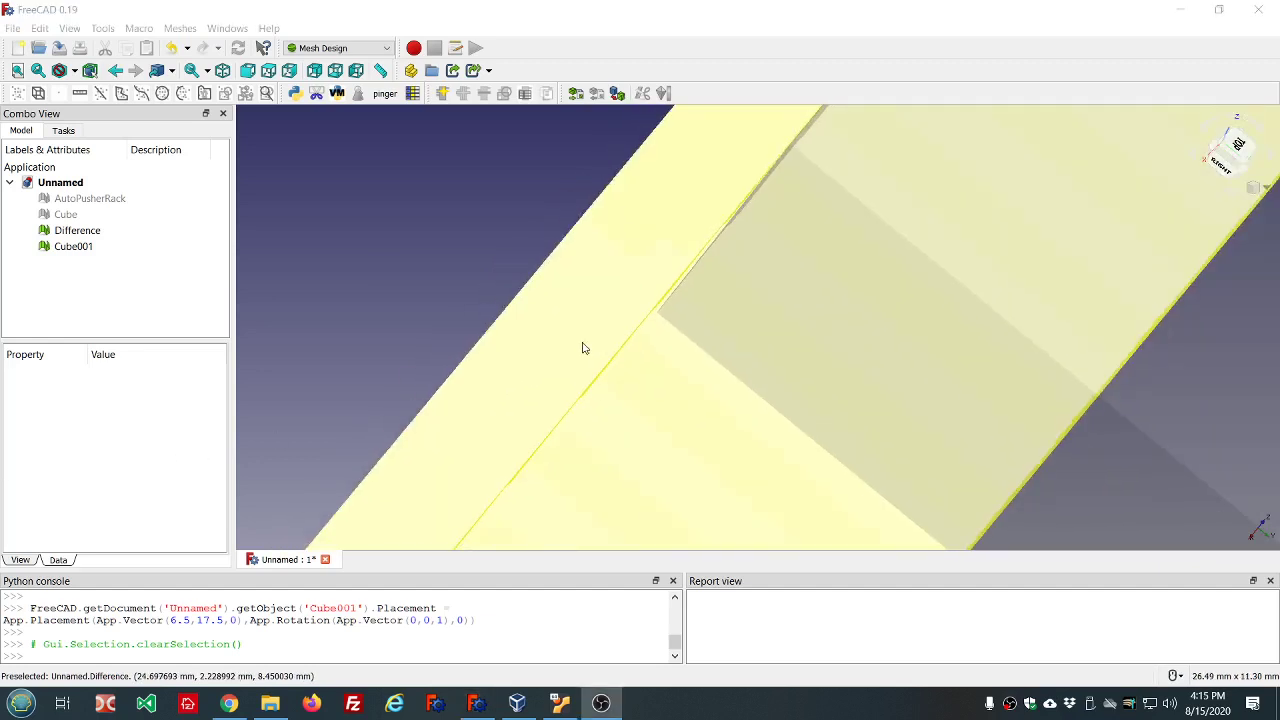
pyautogui.moveTo(416, 276); pyautogui.dragTo(411, 274, button='middle')
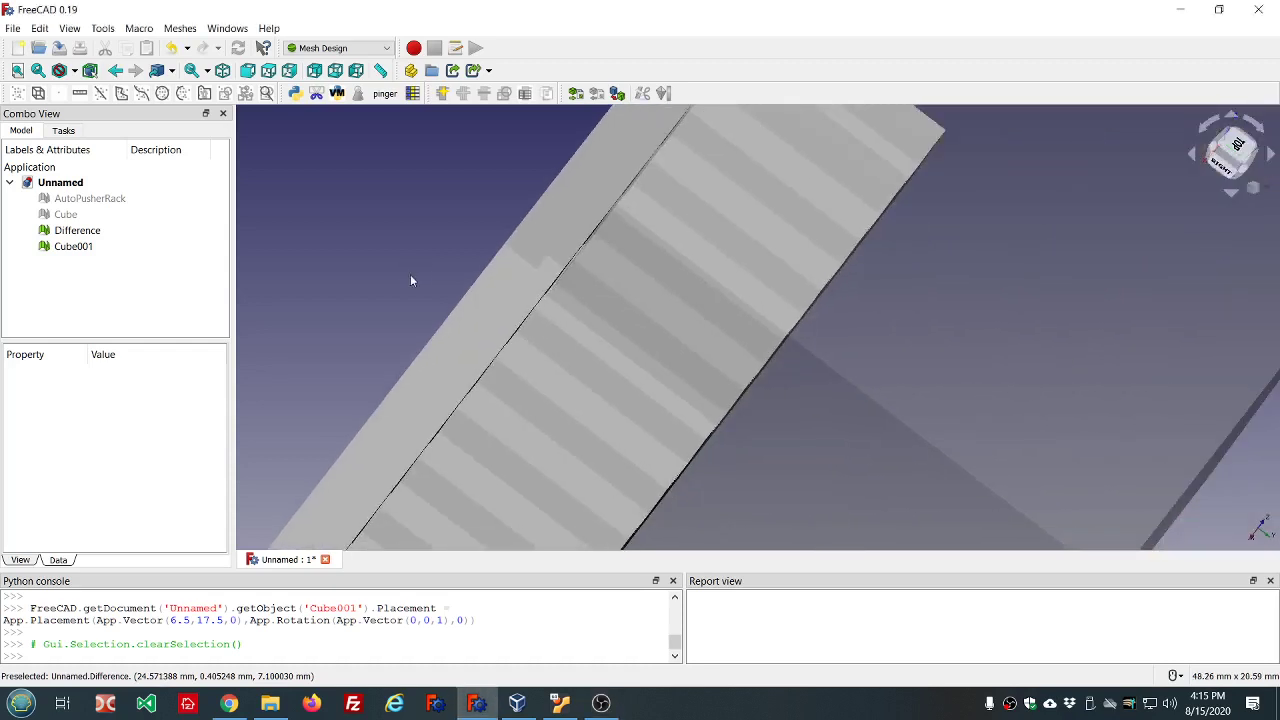
pyautogui.click(80, 247)
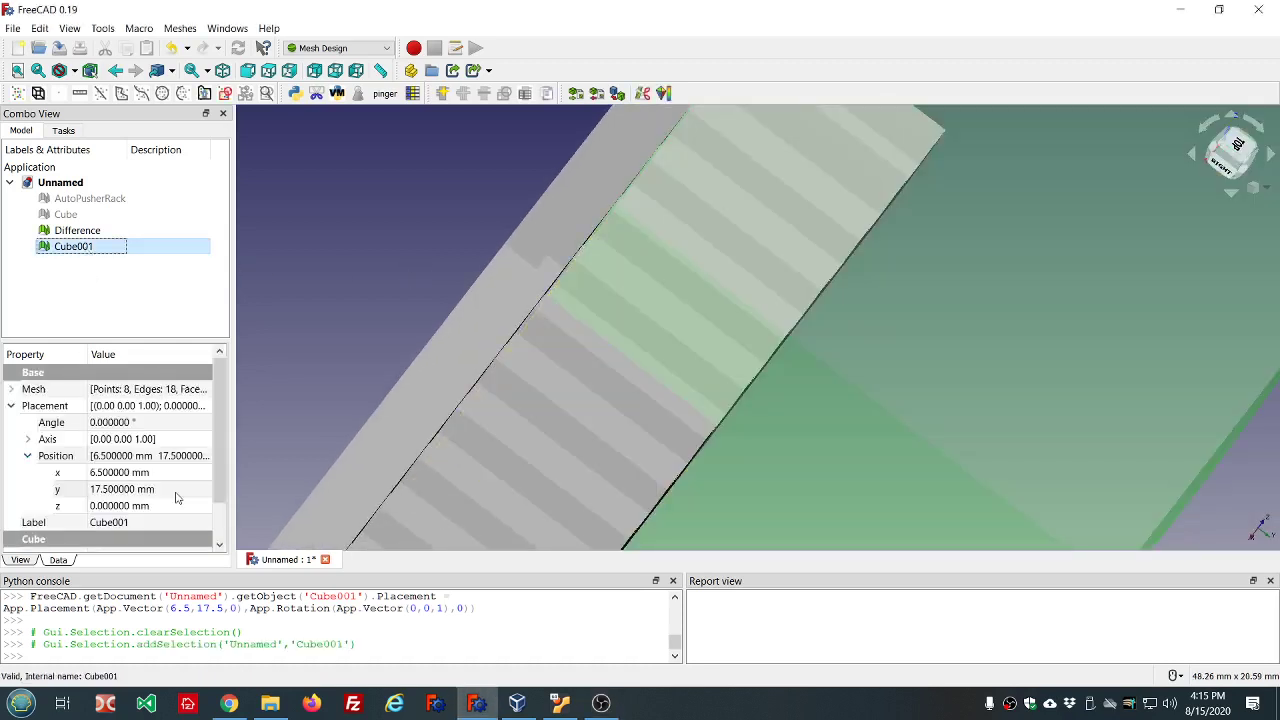
pyautogui.click(150, 490)
pyautogui.write('7')
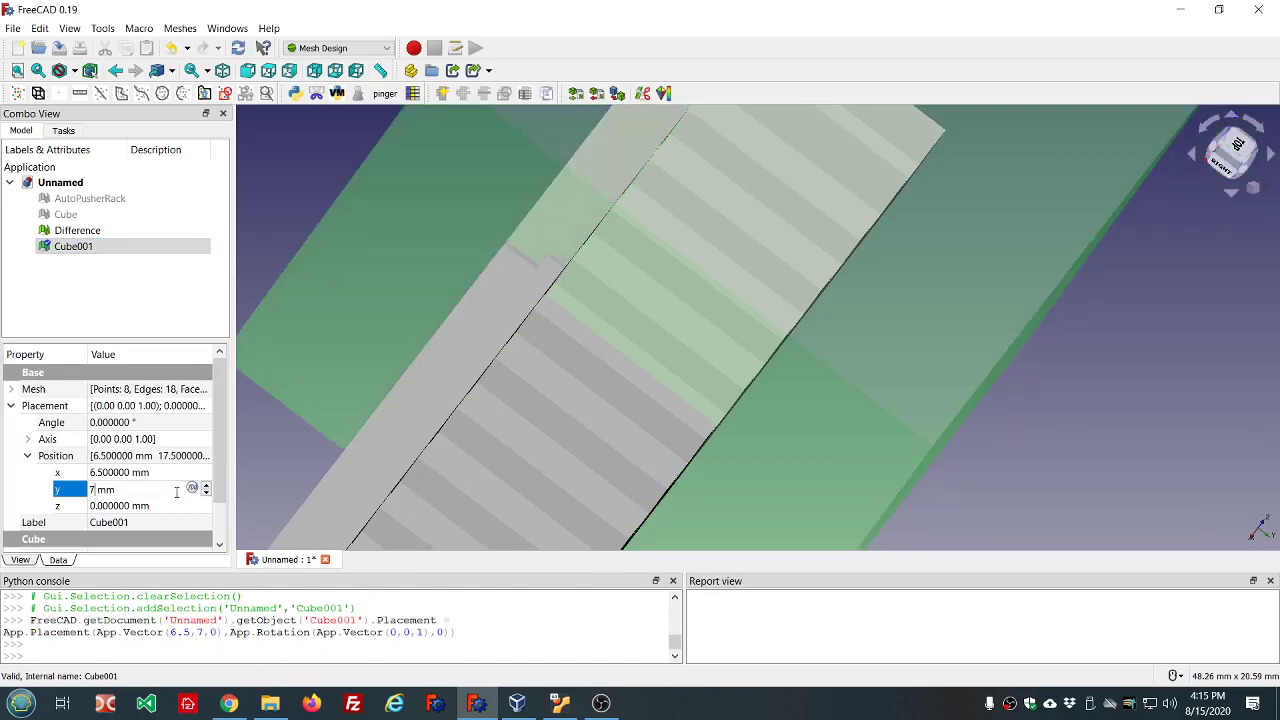
pyautogui.press('BackSpace')
pyautogui.write('17')
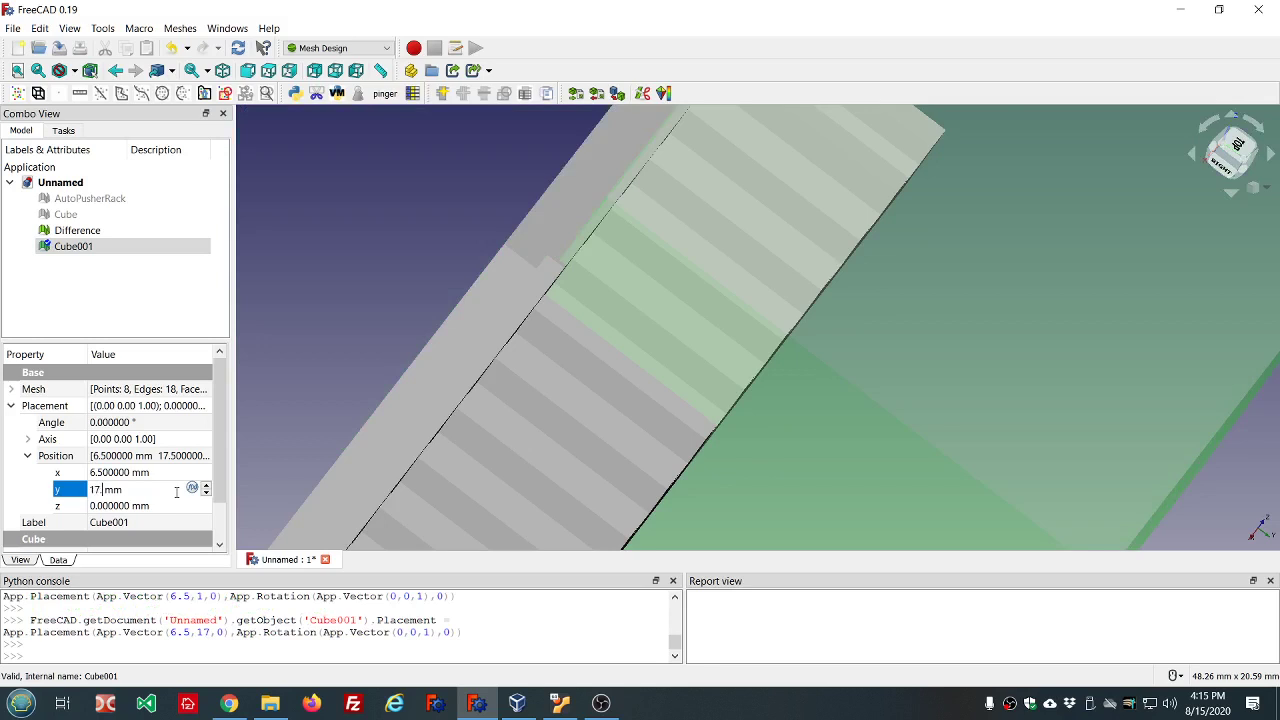
pyautogui.write('.6')
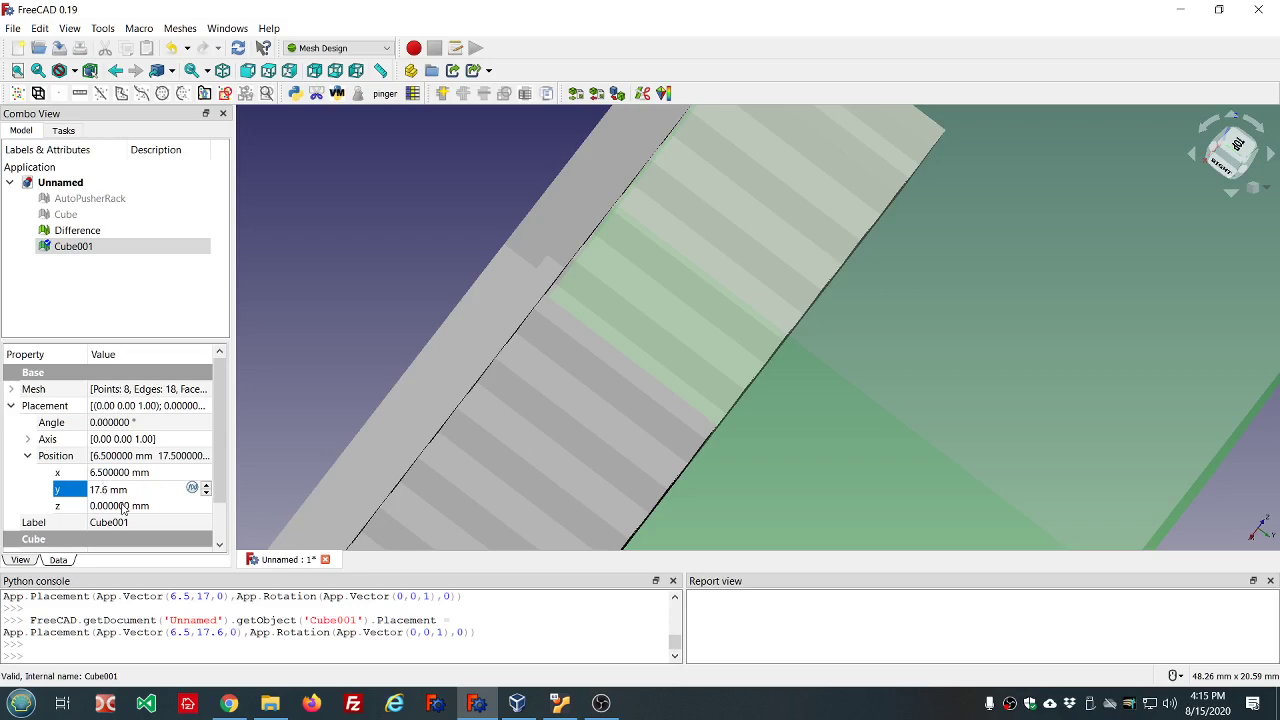
pyautogui.write('4')
pyautogui.press('Delete')
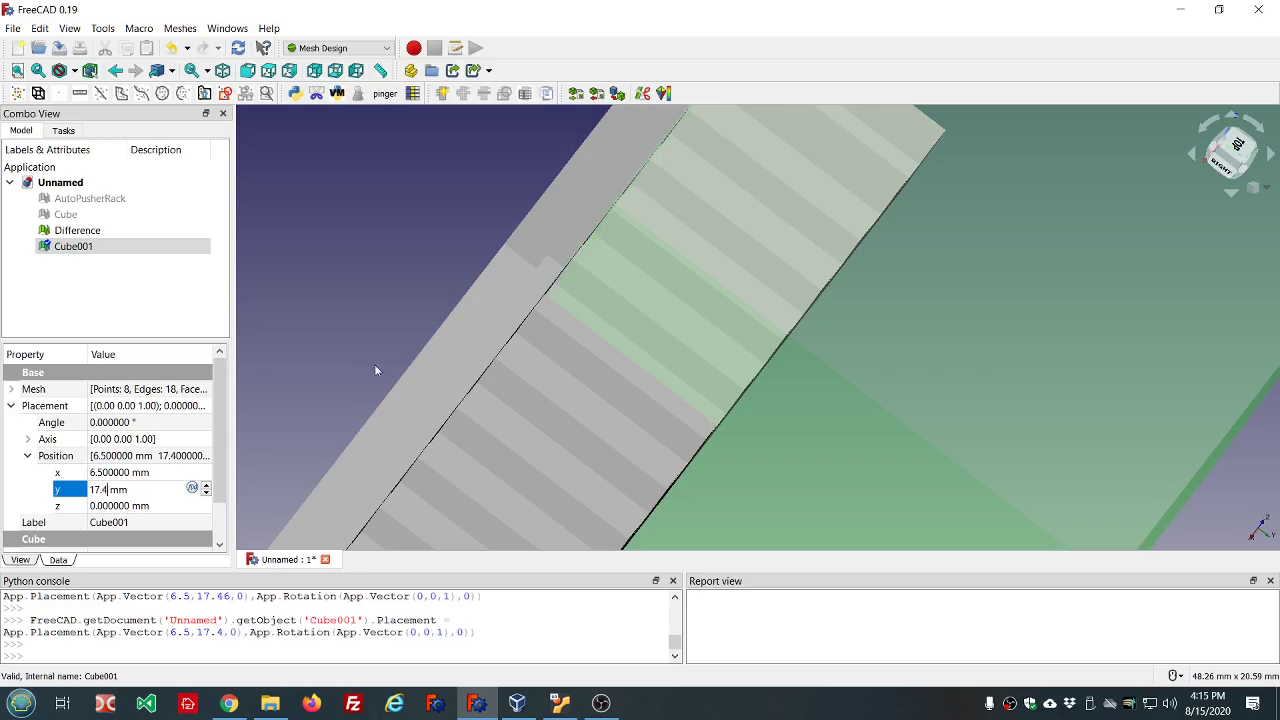
# - Subtract the transparent cube Cube001 from the Difference mesh with a Boolean difference
pyautogui.moveTo(375, 371); pyautogui.dragTo(547, 337, button='middle')
pyautogui.moveTo(541, 351); pyautogui.dragTo(479, 241, button='middle')
pyautogui.scroll(-5, 478, 241)
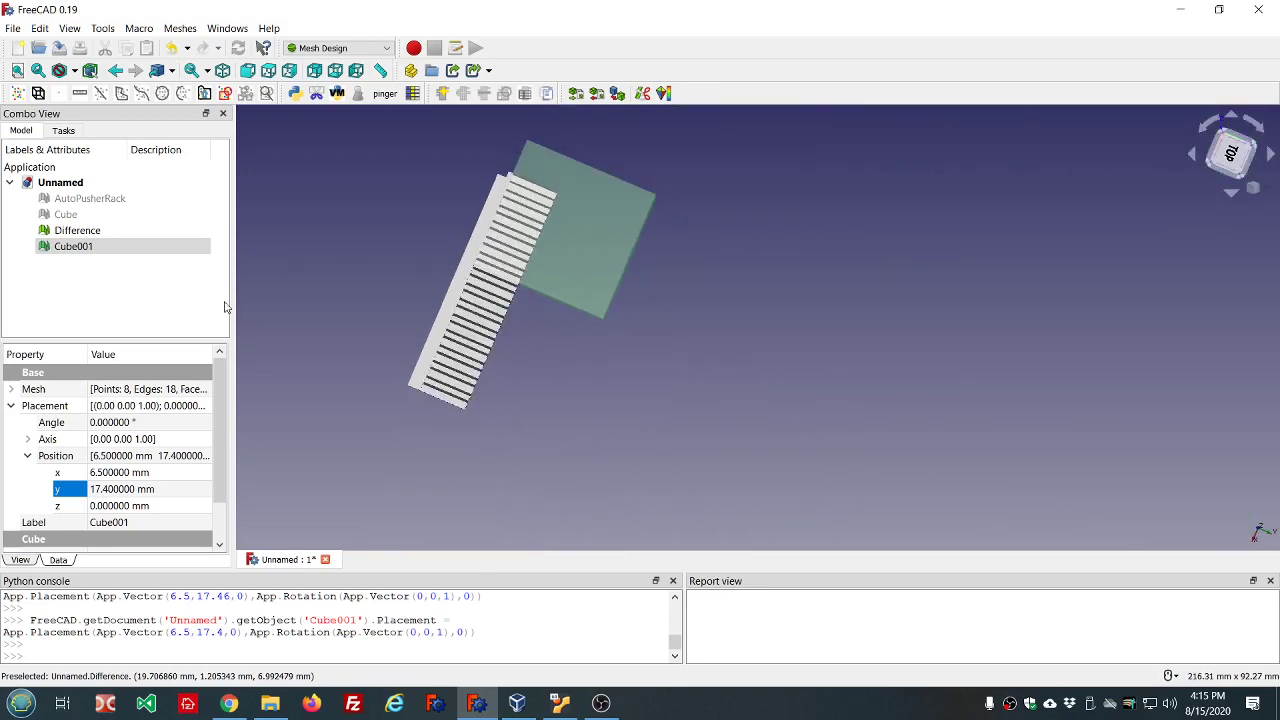
pyautogui.click(166, 289)
pyautogui.click(78, 235)
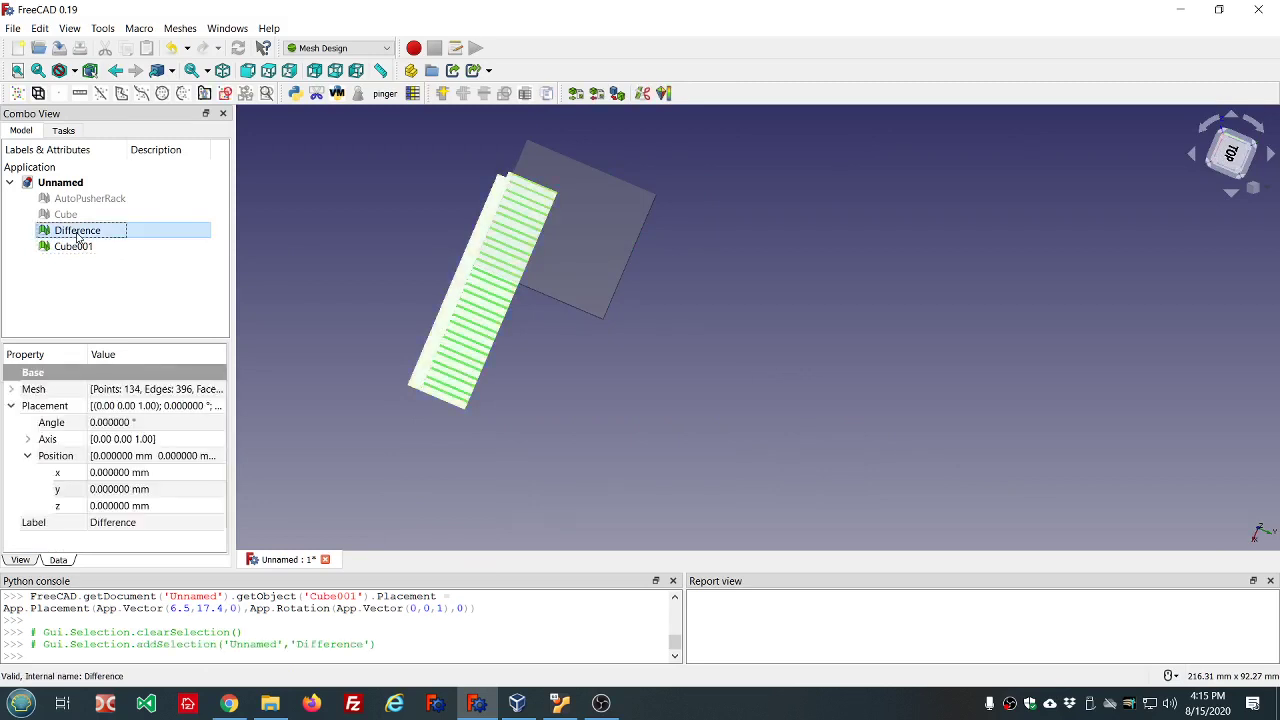
pyautogui.moveTo(770, 363); pyautogui.dragTo(711, 237, button='middle')
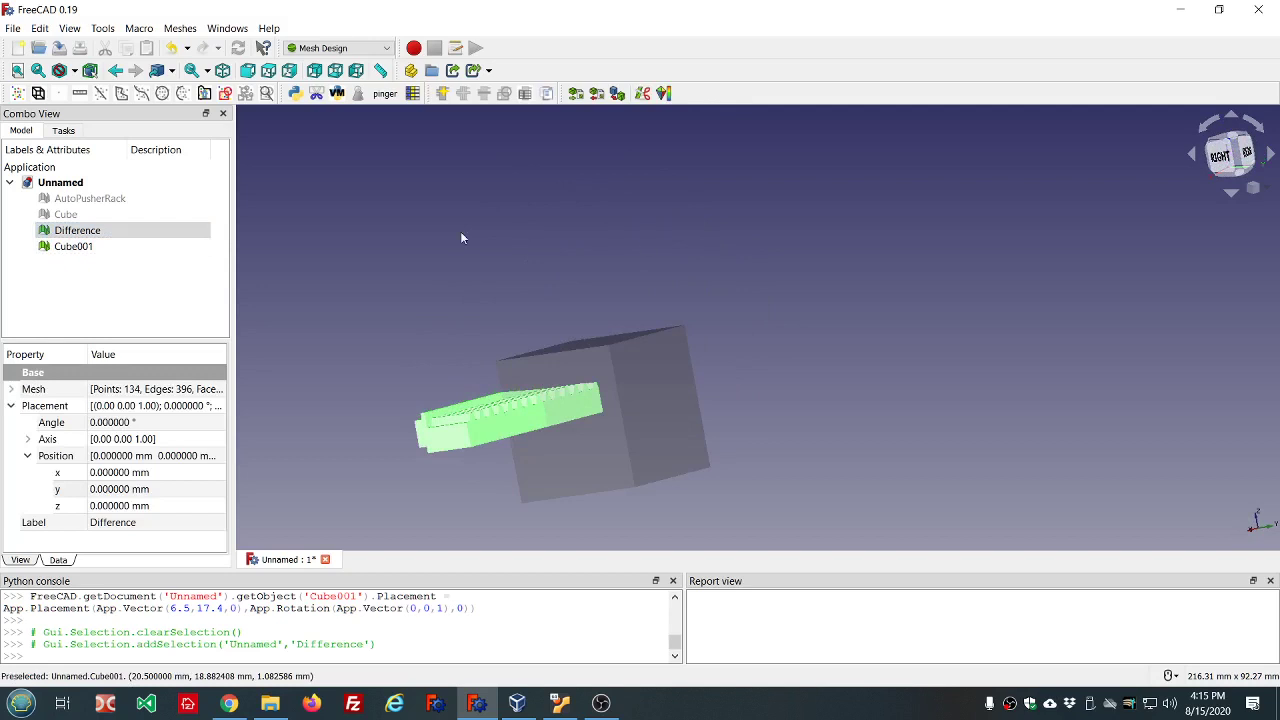
pyautogui.keyDown('ctrl'); pyautogui.click(86, 250); pyautogui.keyUp('ctrl')
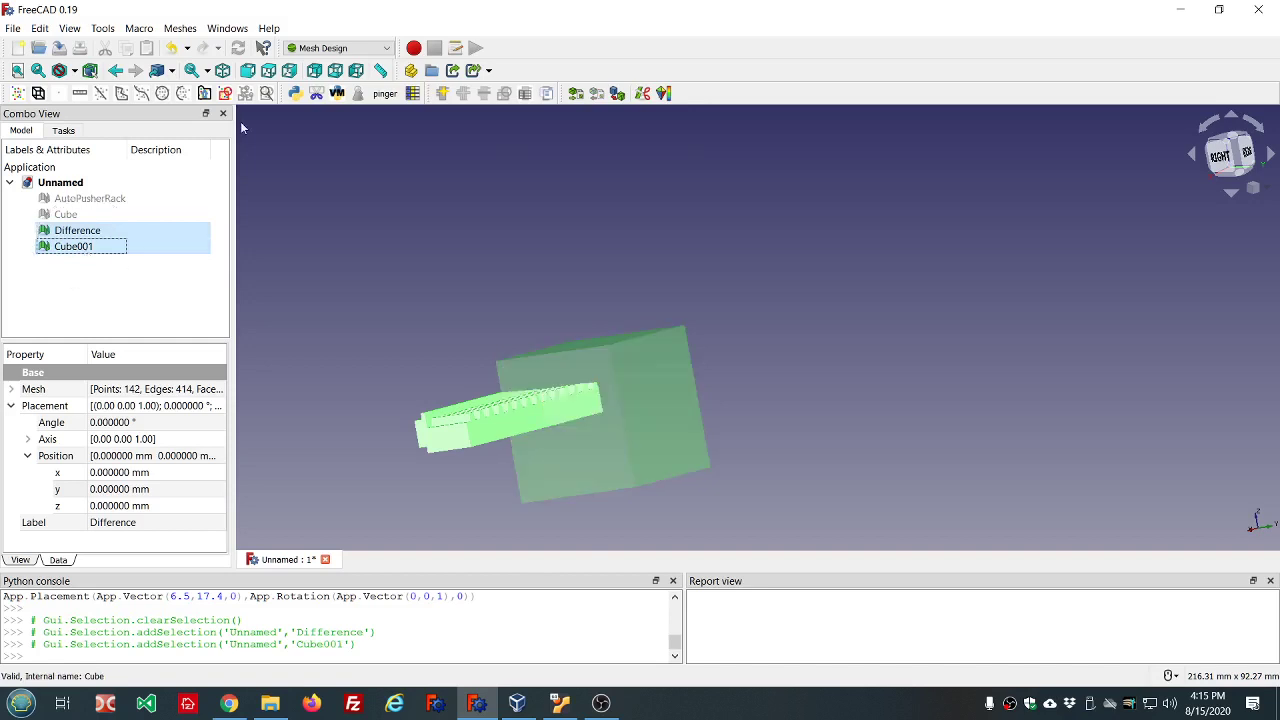
pyautogui.click(180, 28)
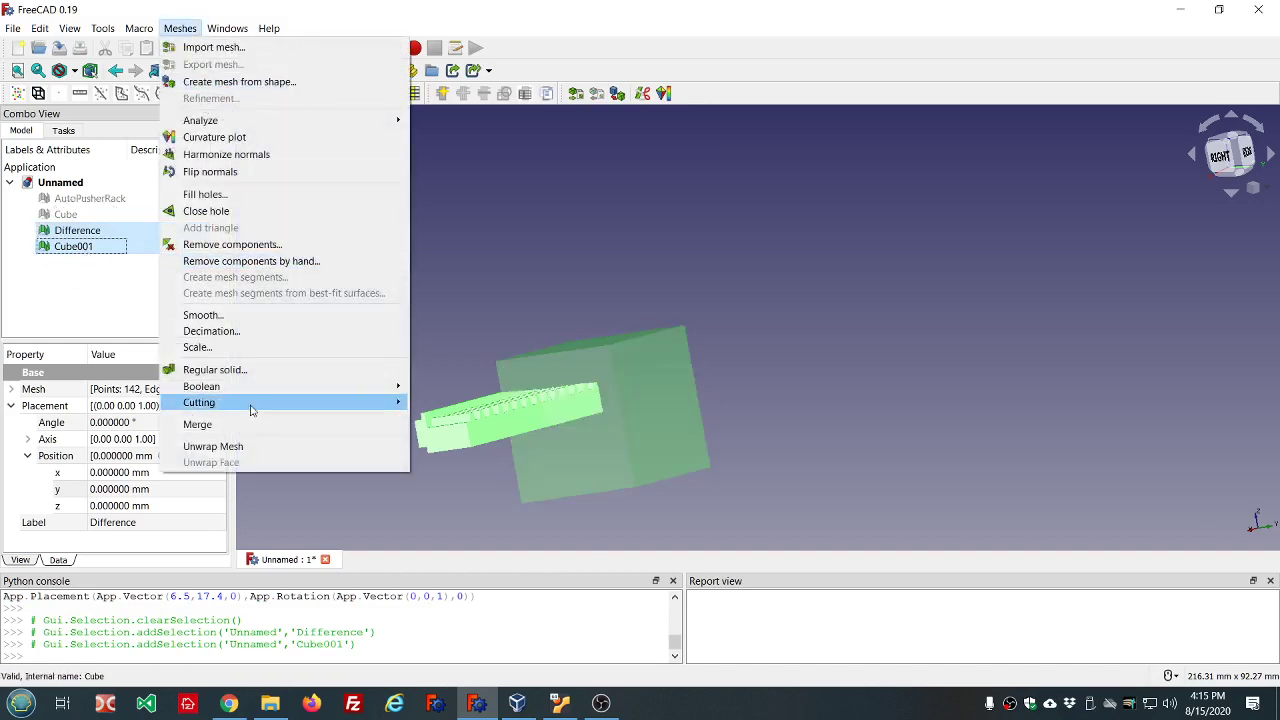
pyautogui.moveTo(330, 396)
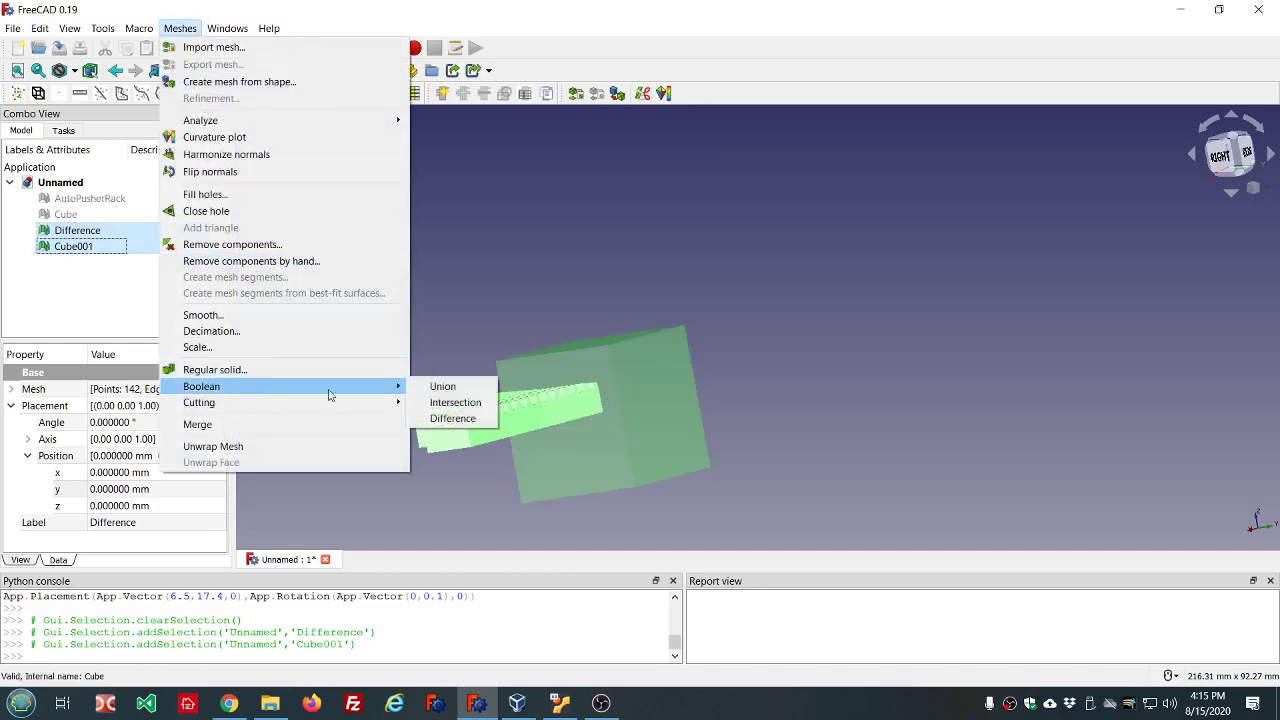
pyautogui.click(451, 419)
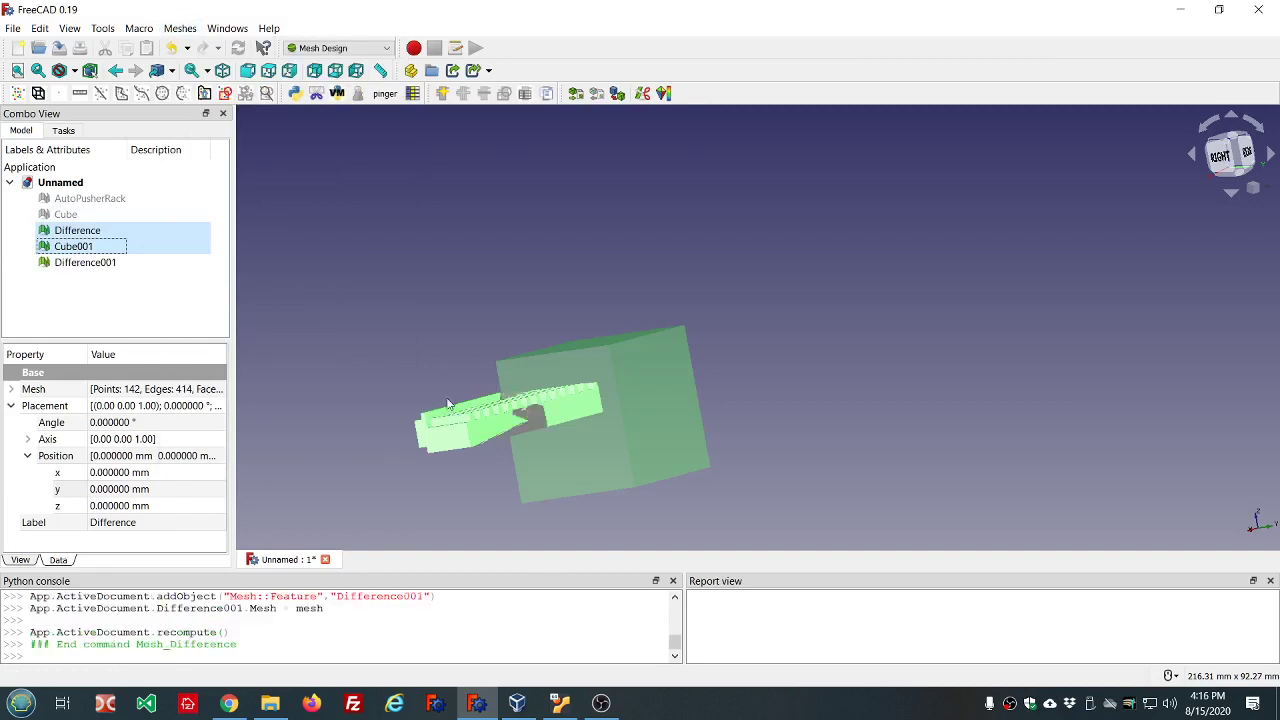
# - Hide the Difference and Cube001 meshes so only the new Boolean result is displayed
pyautogui.click(100, 232)
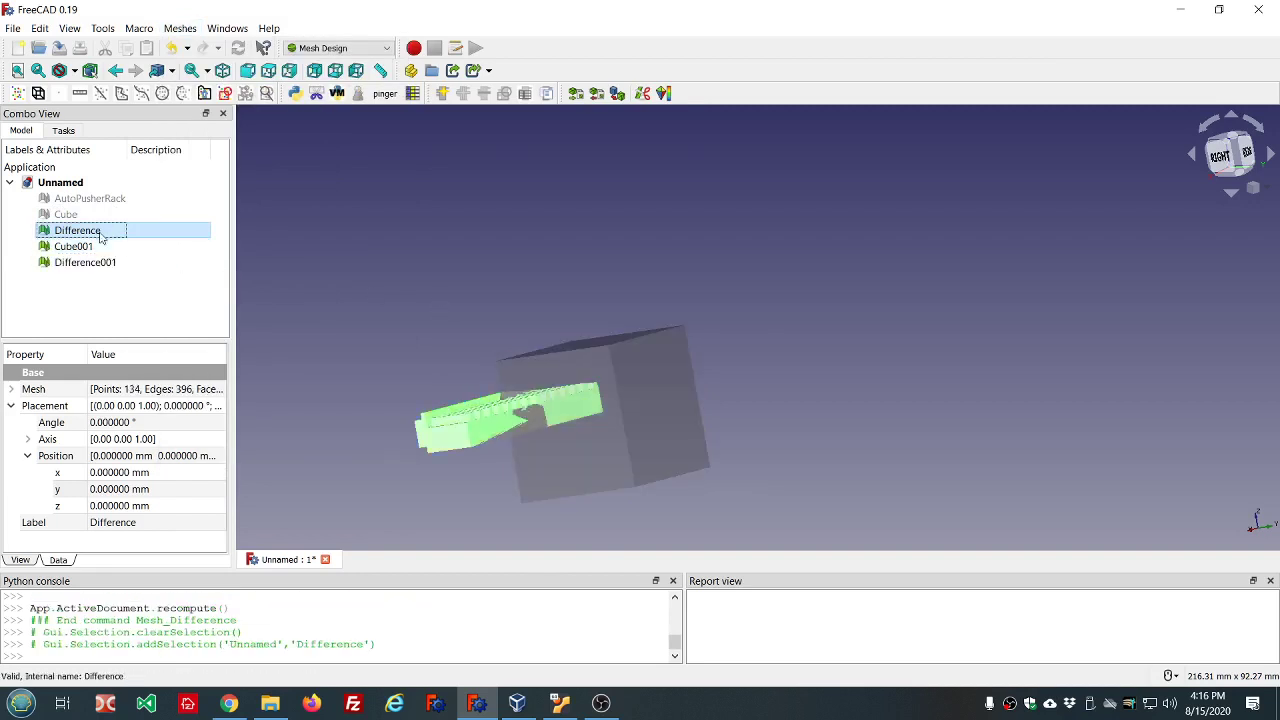
pyautogui.press('space')
pyautogui.click(93, 247)
pyautogui.press('space')
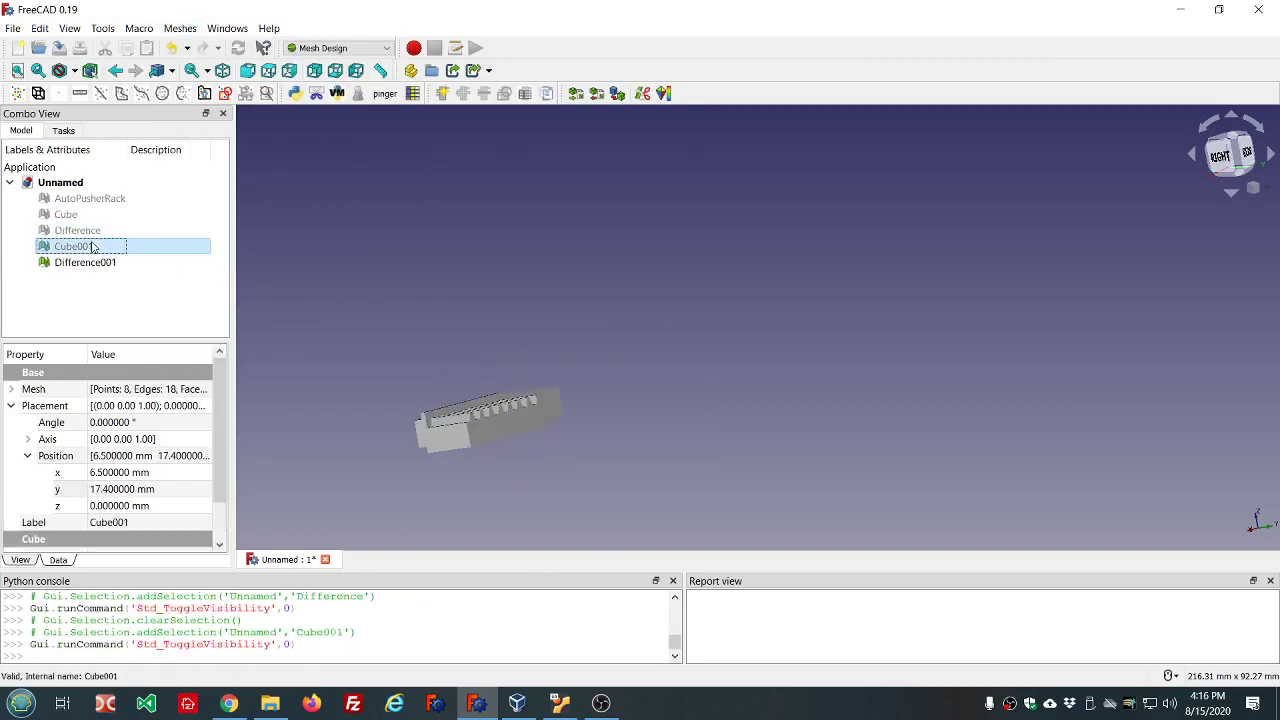
# - Examine the cut rack from several angles, checking the remaining teeth, the cut end face and the side rail
pyautogui.scroll(-2, 402, 267)
pyautogui.moveTo(623, 368); pyautogui.dragTo(497, 415, button='middle')
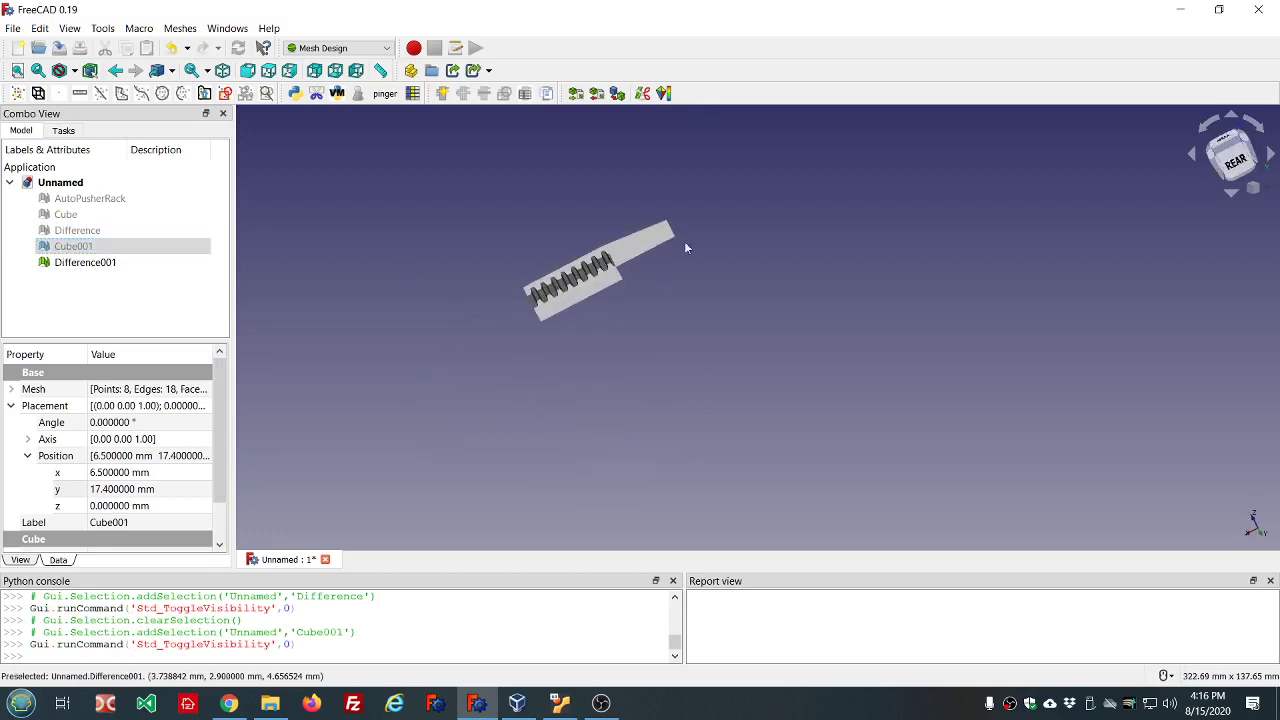
pyautogui.scroll(5, 690, 230)
pyautogui.moveTo(680, 234); pyautogui.dragTo(590, 273, button='middle')
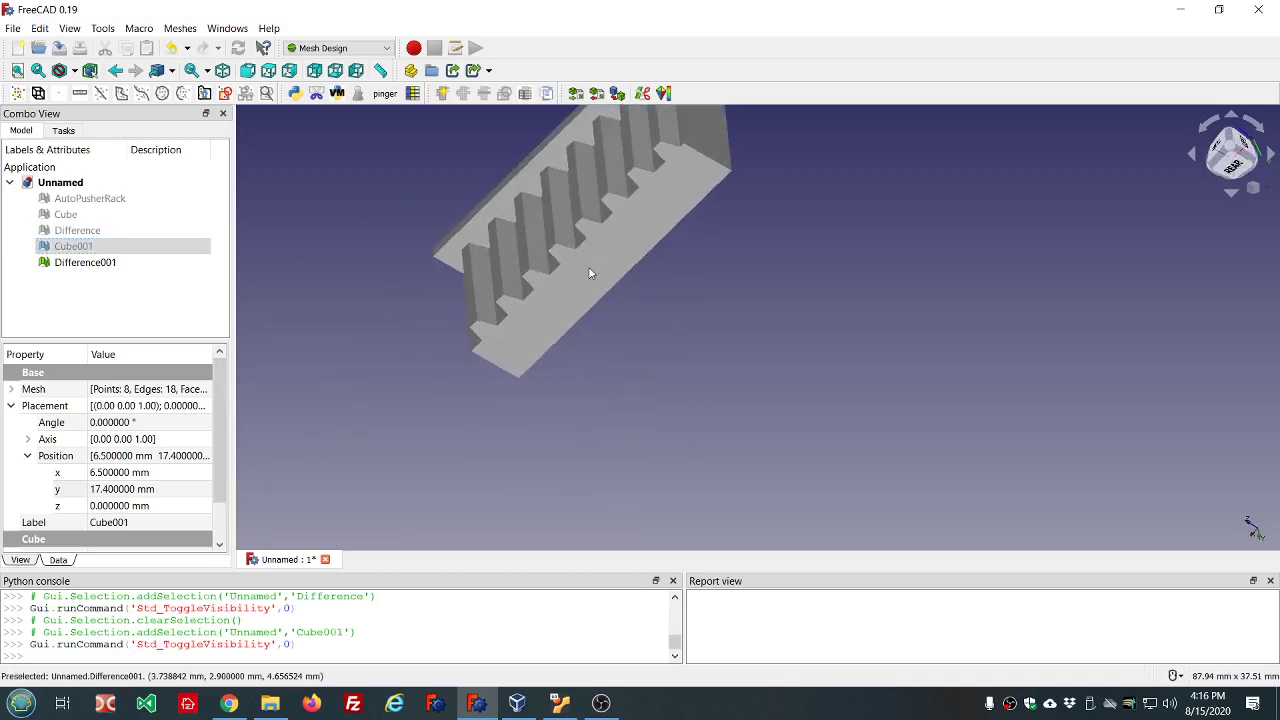
pyautogui.scroll(-3, 590, 273)
pyautogui.scroll(3, 668, 148)
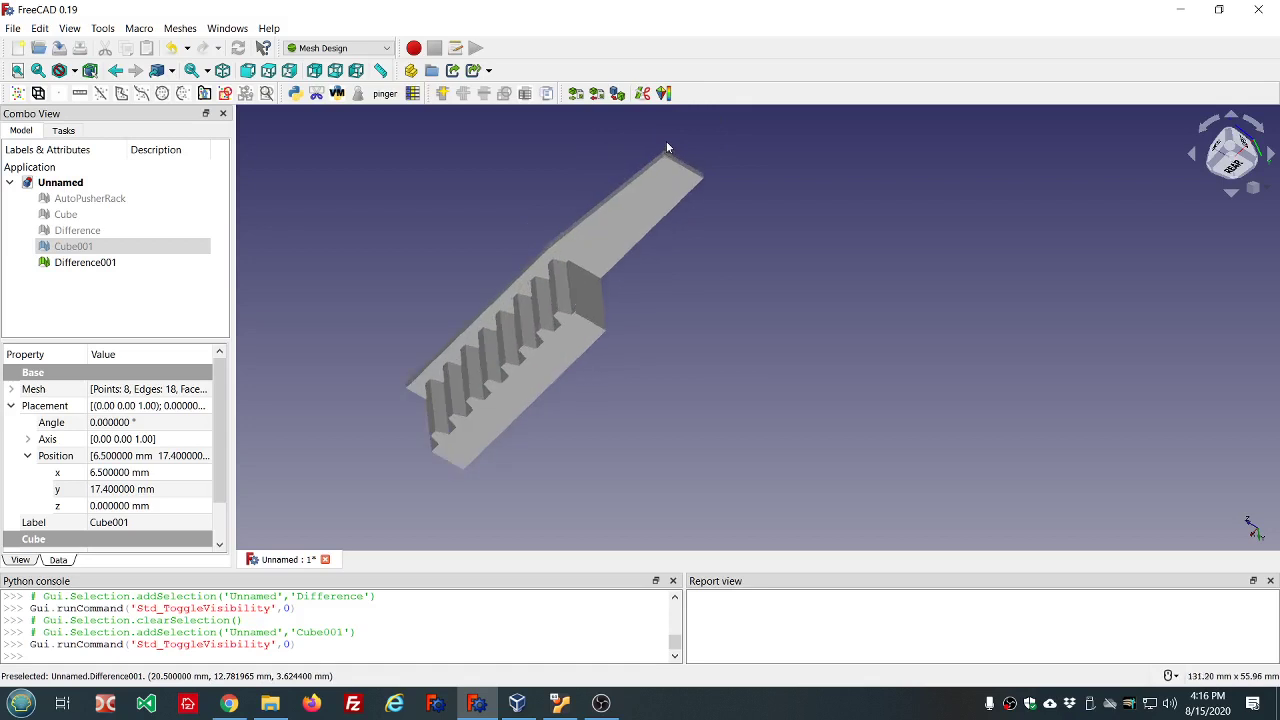
pyautogui.scroll(3, 668, 148)
pyautogui.moveTo(573, 157); pyautogui.dragTo(440, 194, button='middle')
pyautogui.scroll(-3, 440, 194)
pyautogui.scroll(2, 353, 145)
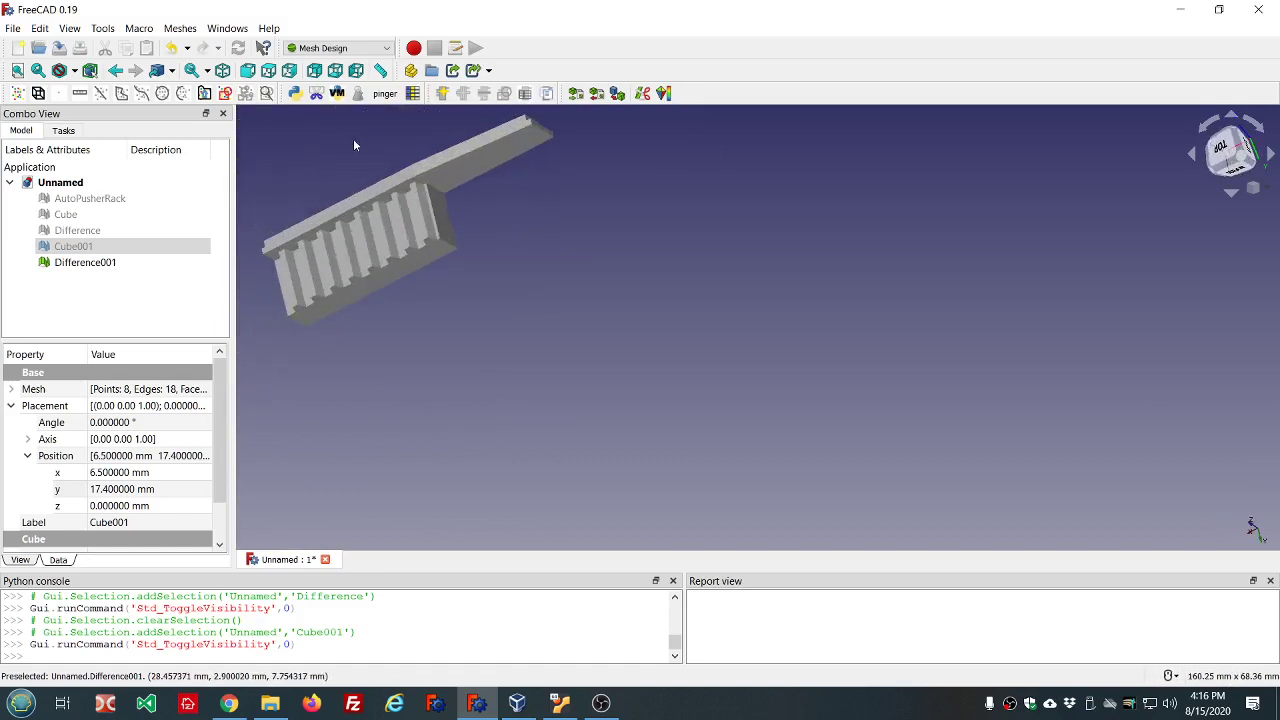
pyautogui.scroll(3, 353, 145)
pyautogui.moveTo(353, 145); pyautogui.dragTo(451, 219, button='middle')
pyautogui.scroll(-3, 451, 219)
pyautogui.scroll(2, 372, 123)
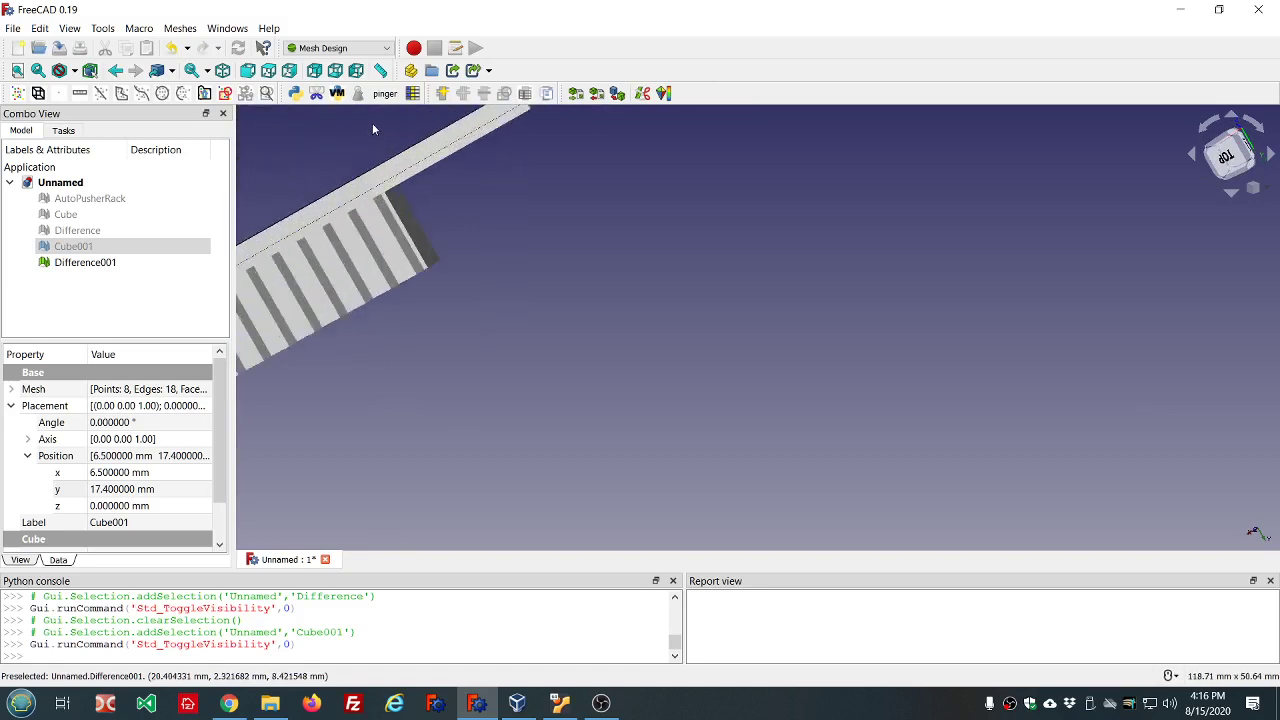
pyautogui.scroll(2, 372, 128)
pyautogui.moveTo(494, 274); pyautogui.dragTo(487, 254, button='middle')
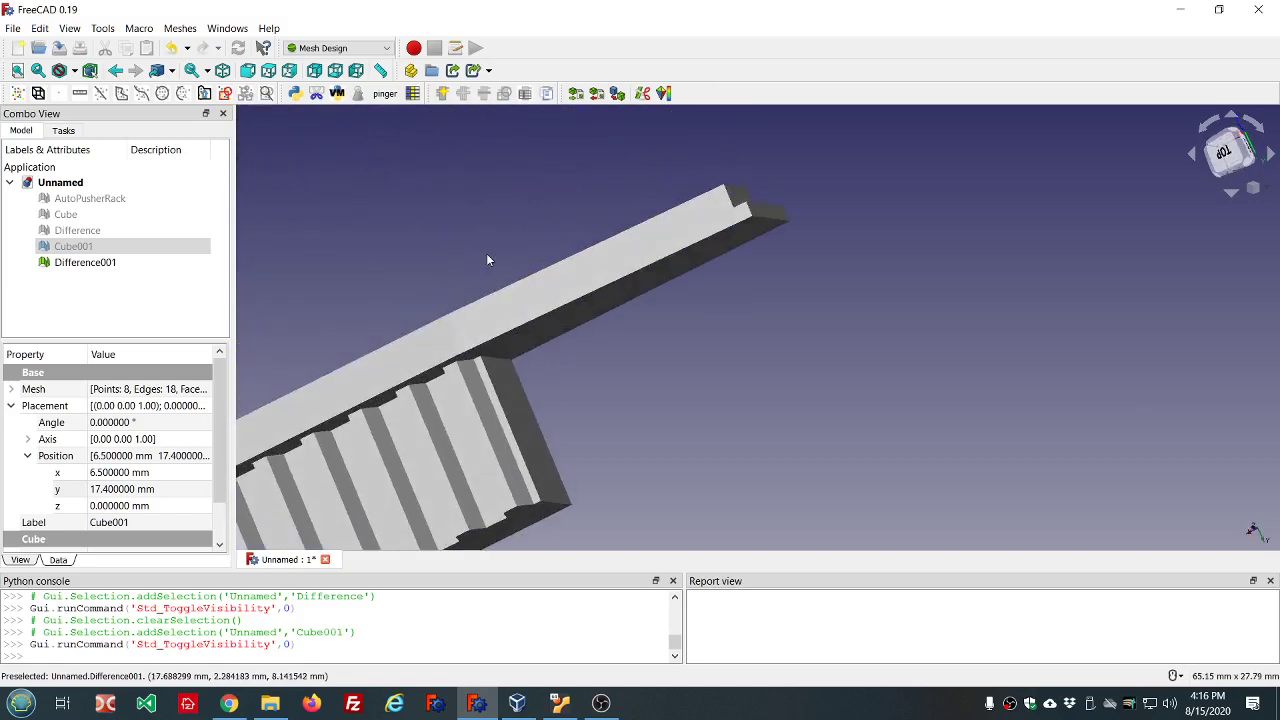
pyautogui.scroll(-3, 487, 260)
pyautogui.scroll(3, 710, 281)
pyautogui.scroll(-3, 708, 279)
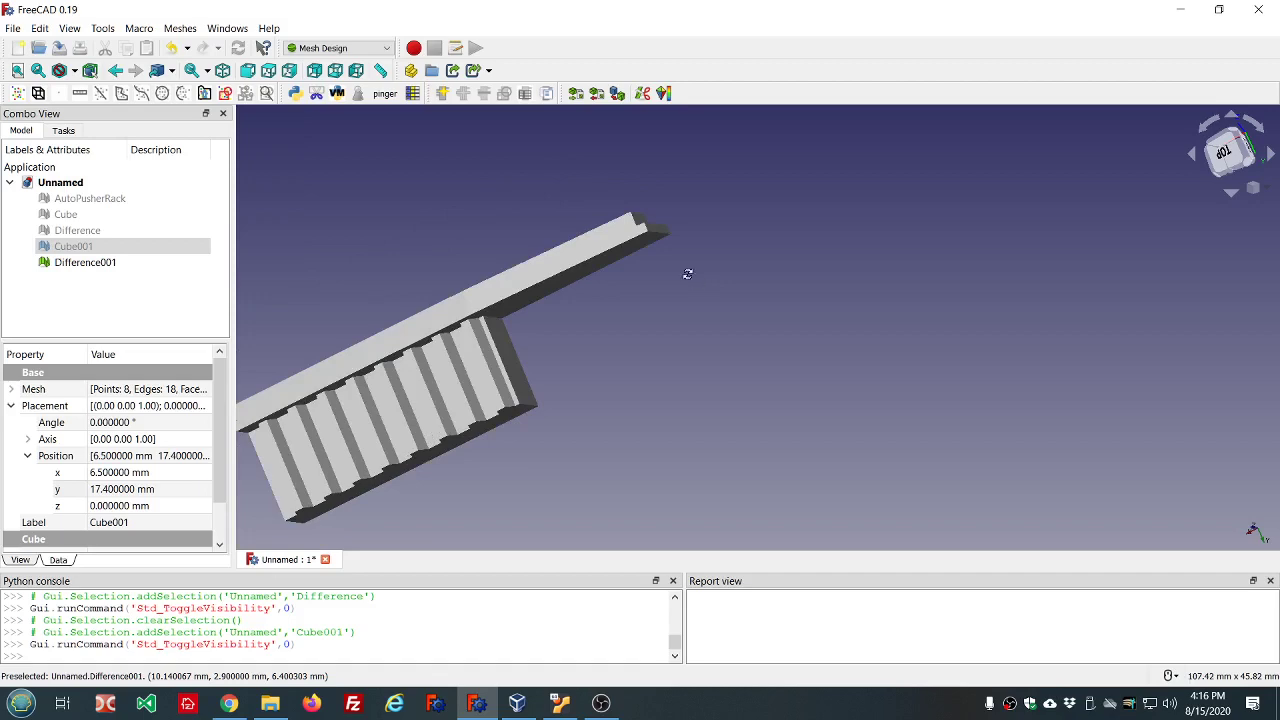
pyautogui.moveTo(687, 273); pyautogui.dragTo(674, 248, button='middle')
pyautogui.scroll(-4, 674, 248)
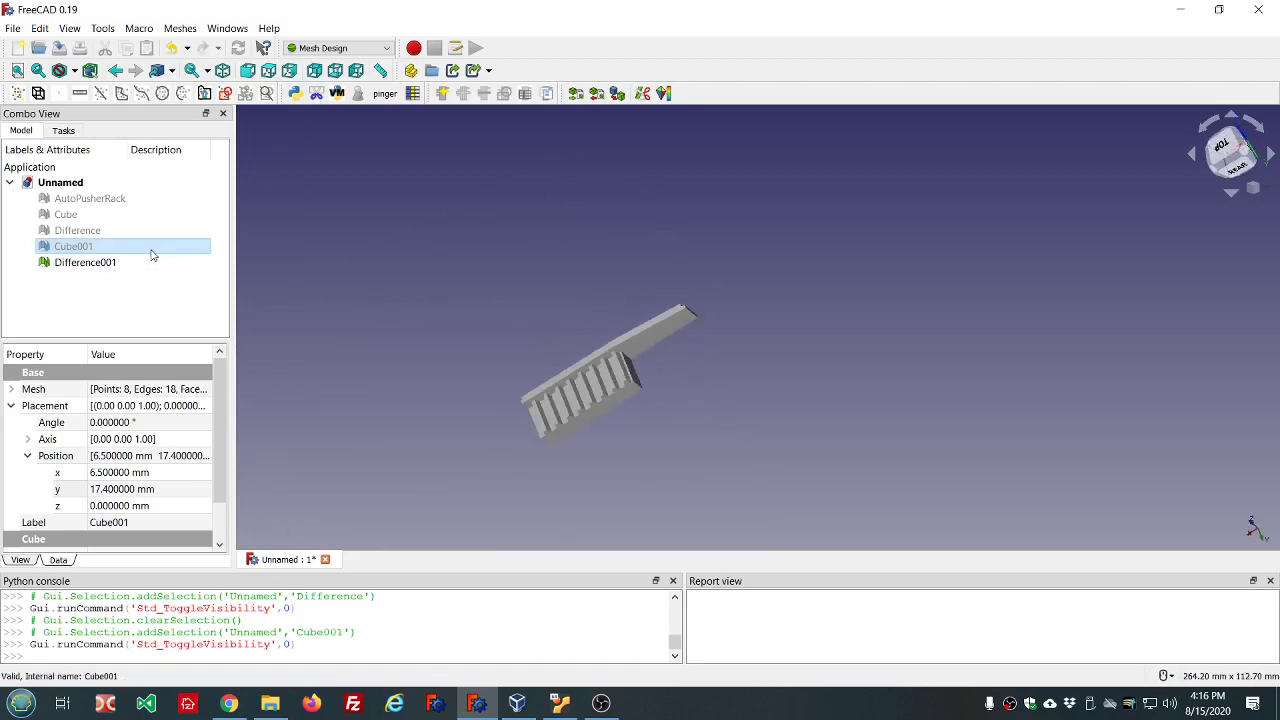
# - Analyze the Difference001 mesh with all Evaluate and Repair tests together, and close the evaluation
pyautogui.click(120, 262)
pyautogui.click(180, 28)
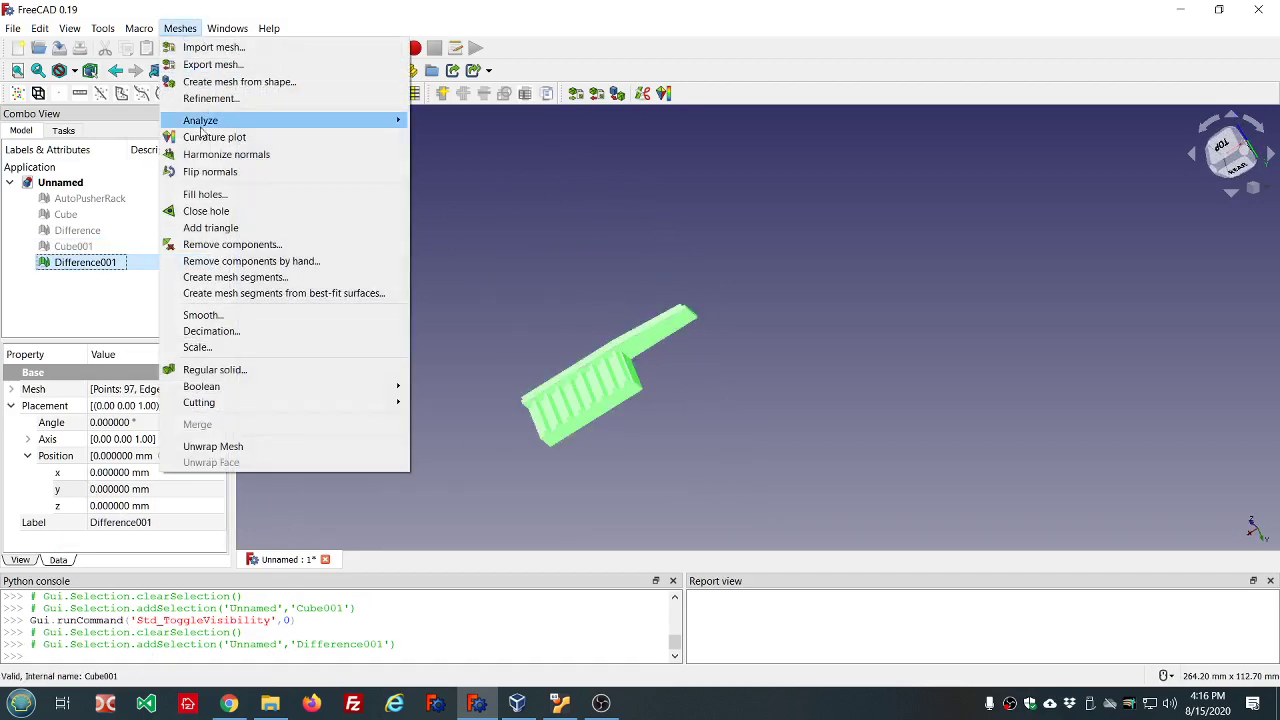
pyautogui.moveTo(203, 122)
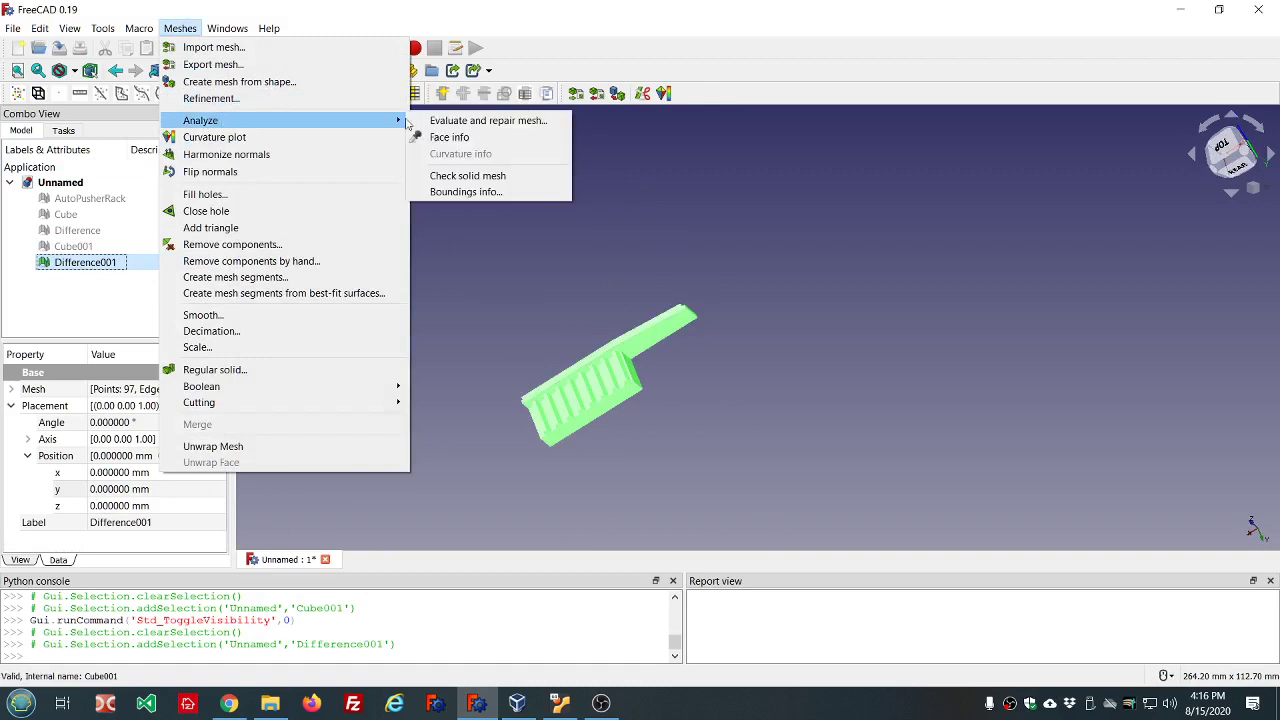
pyautogui.click(446, 120)
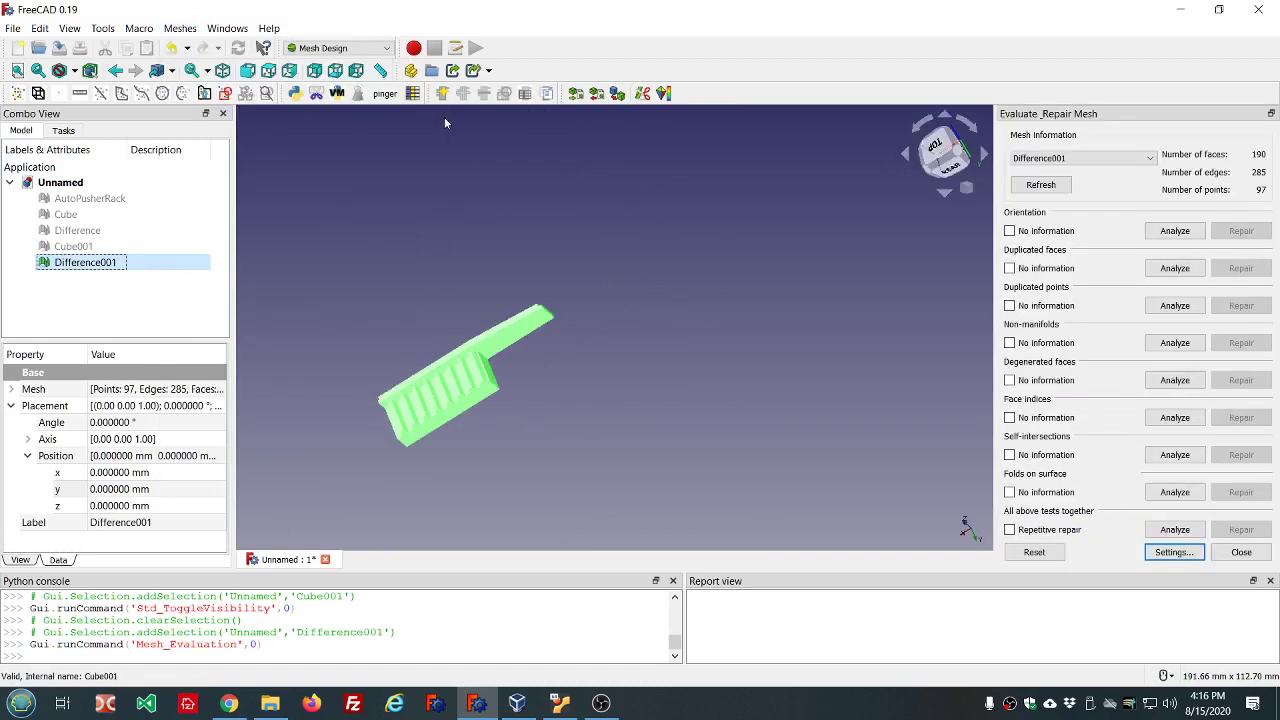
pyautogui.click(1175, 529)
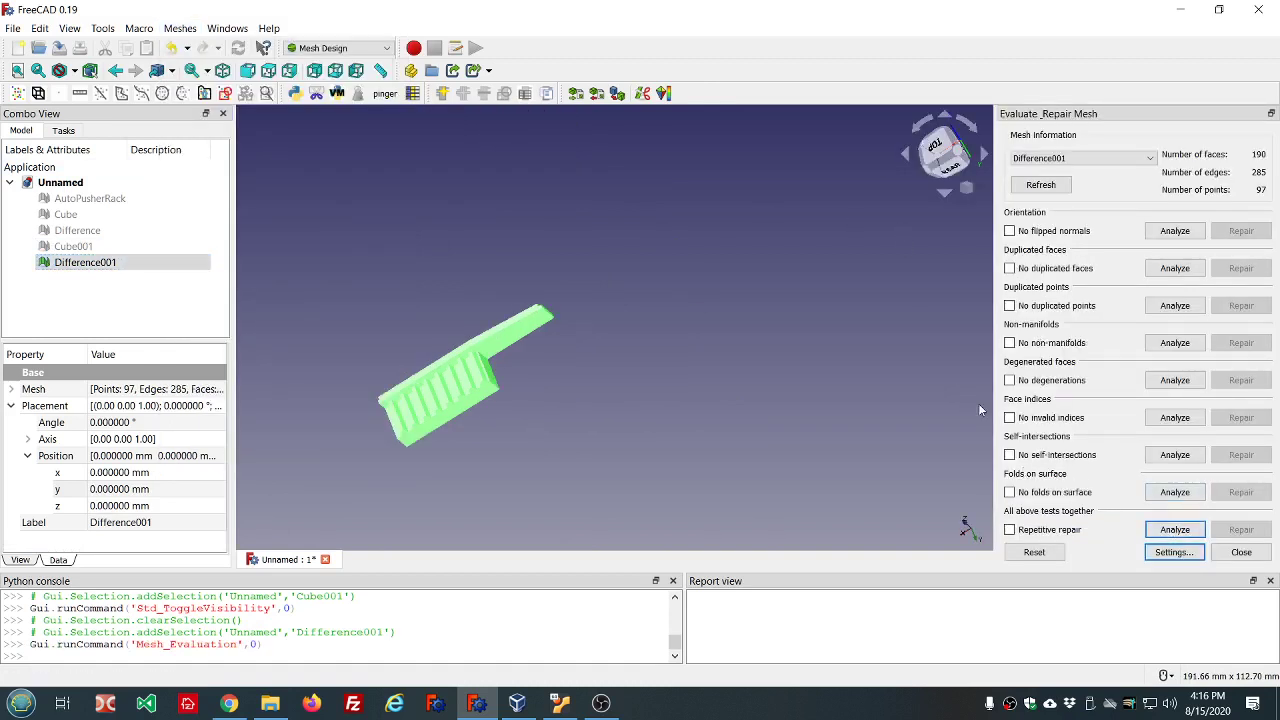
pyautogui.click(1240, 552)
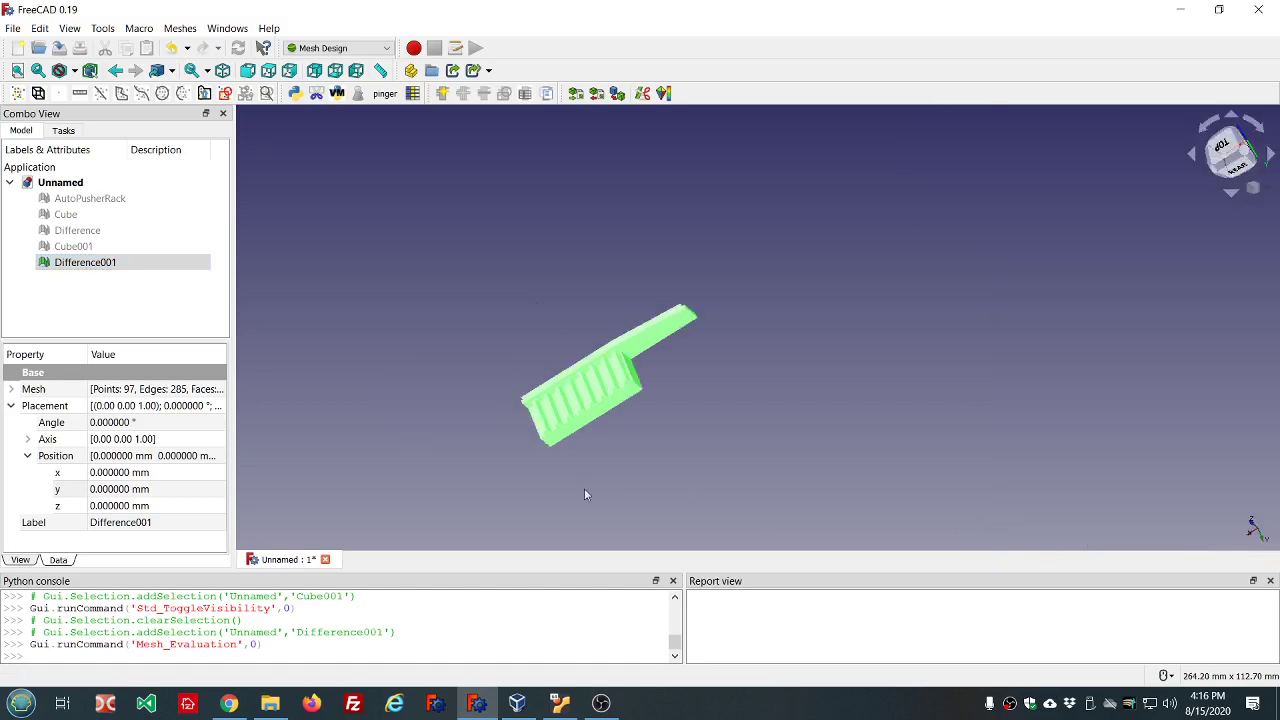
# - Save the document in the youtube_models folder under the file name 074_mesh_design_modify_stl_mesh
pyautogui.scroll(3, 560, 380)
pyautogui.moveTo(471, 297); pyautogui.dragTo(540, 298, button='middle')
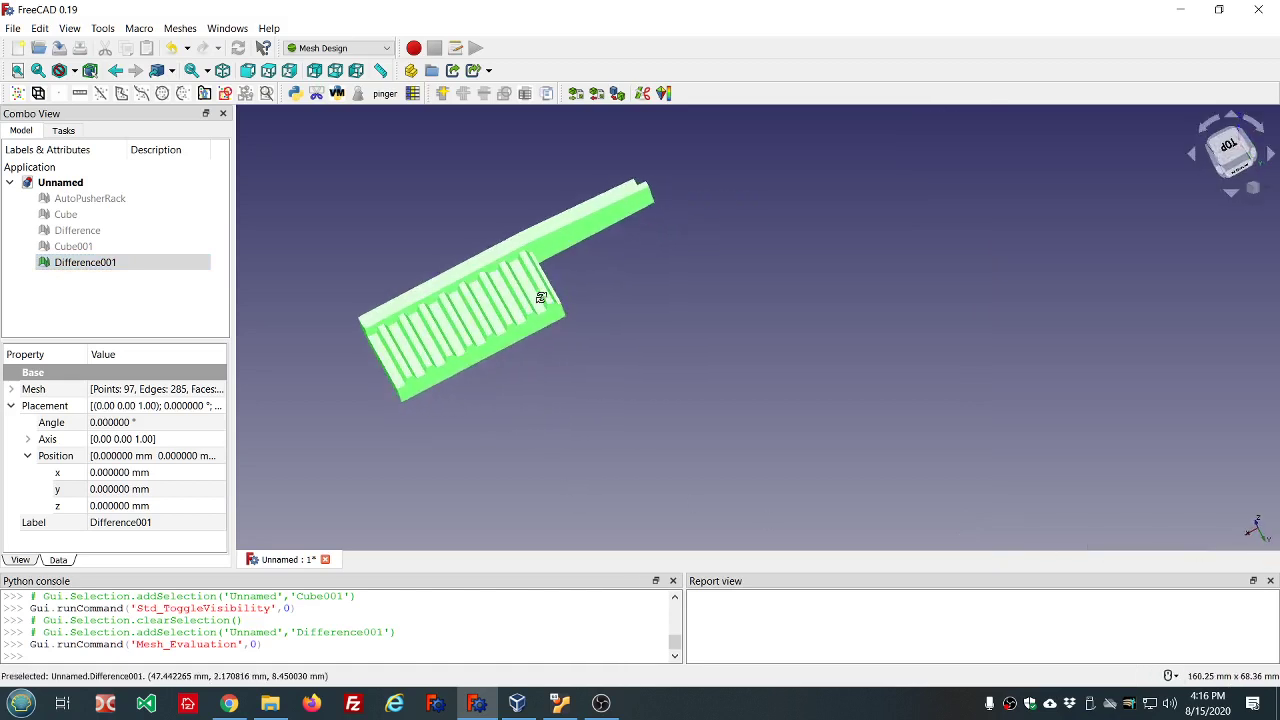
pyautogui.click(13, 30)
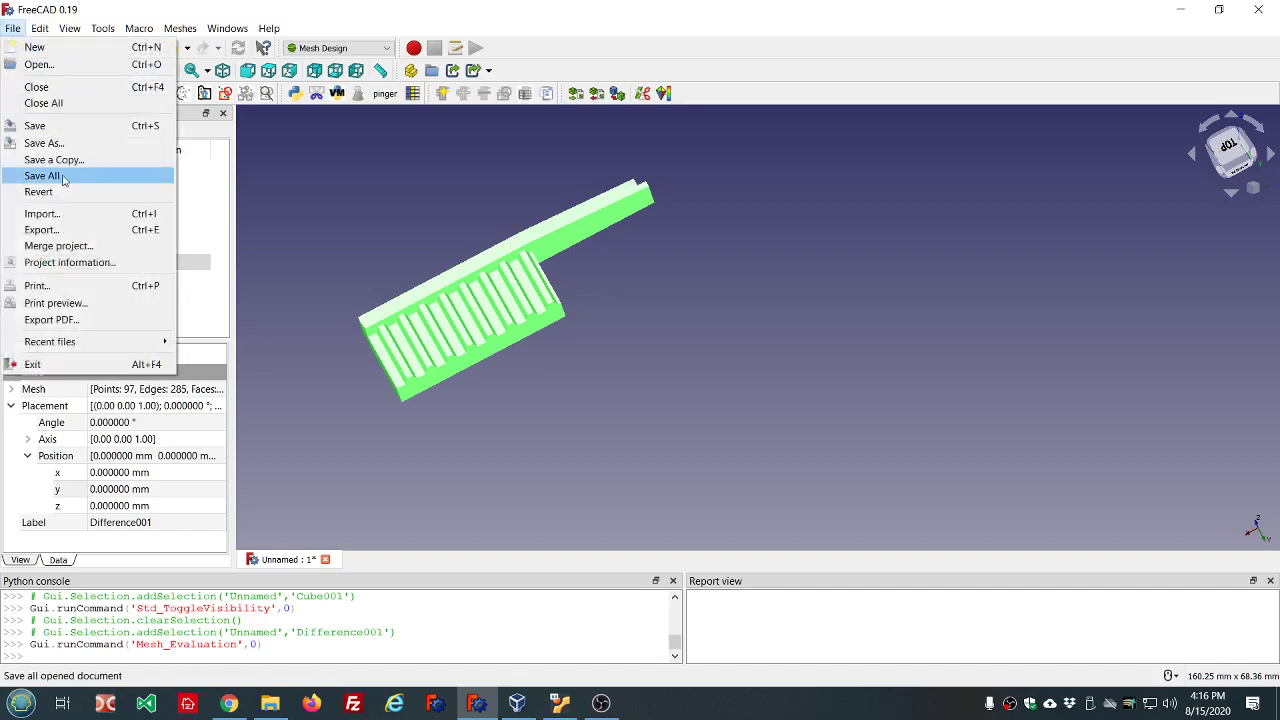
pyautogui.click(42, 143)
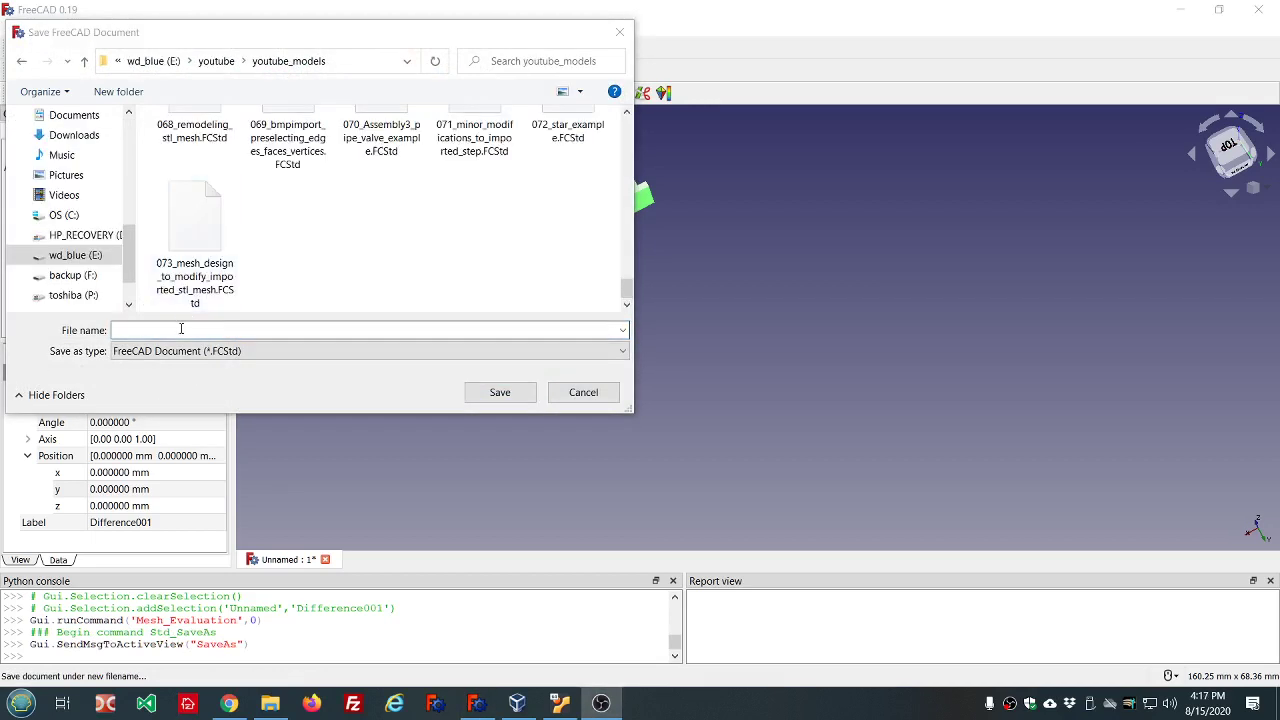
pyautogui.click(181, 329)
pyautogui.write('074')
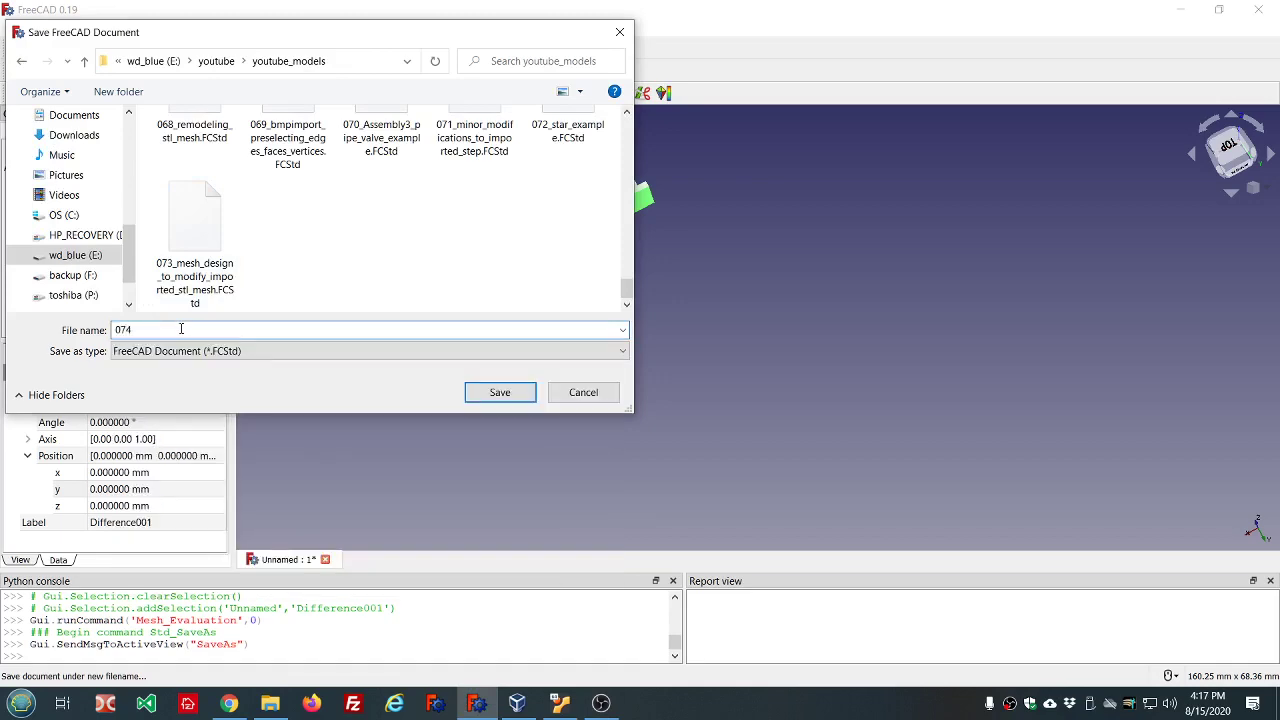
pyautogui.press('super')
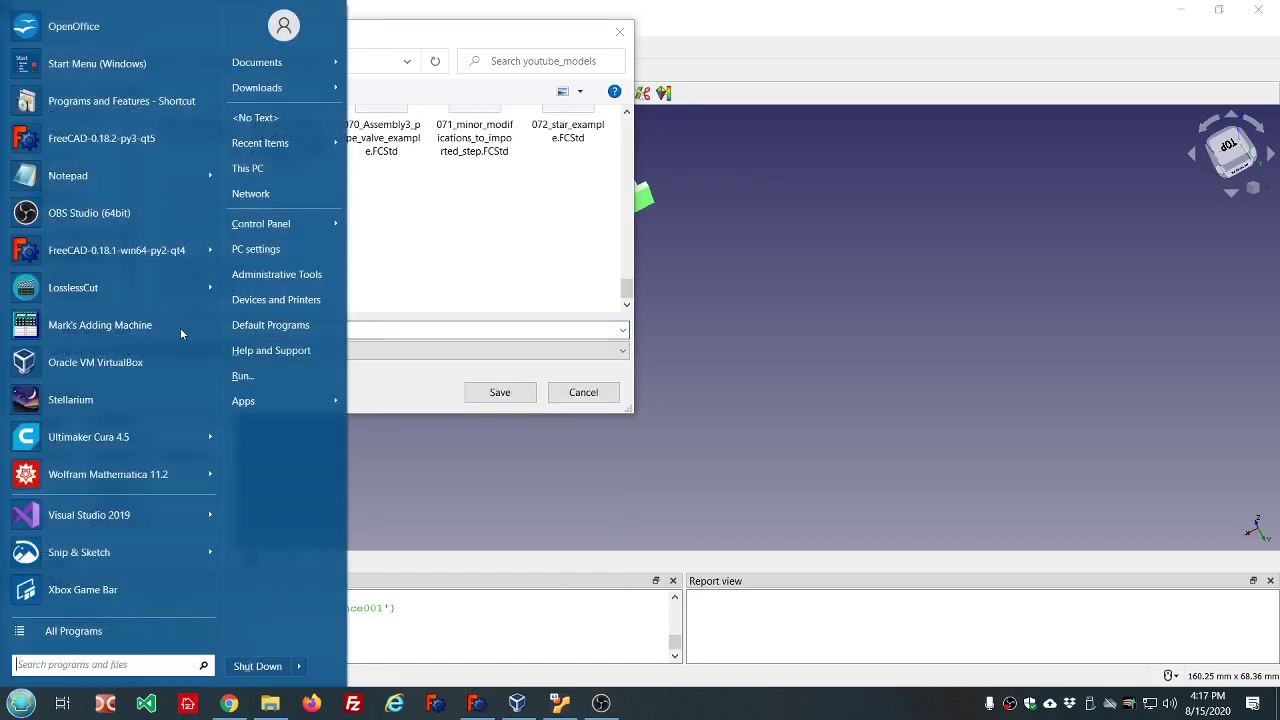
pyautogui.press('super')
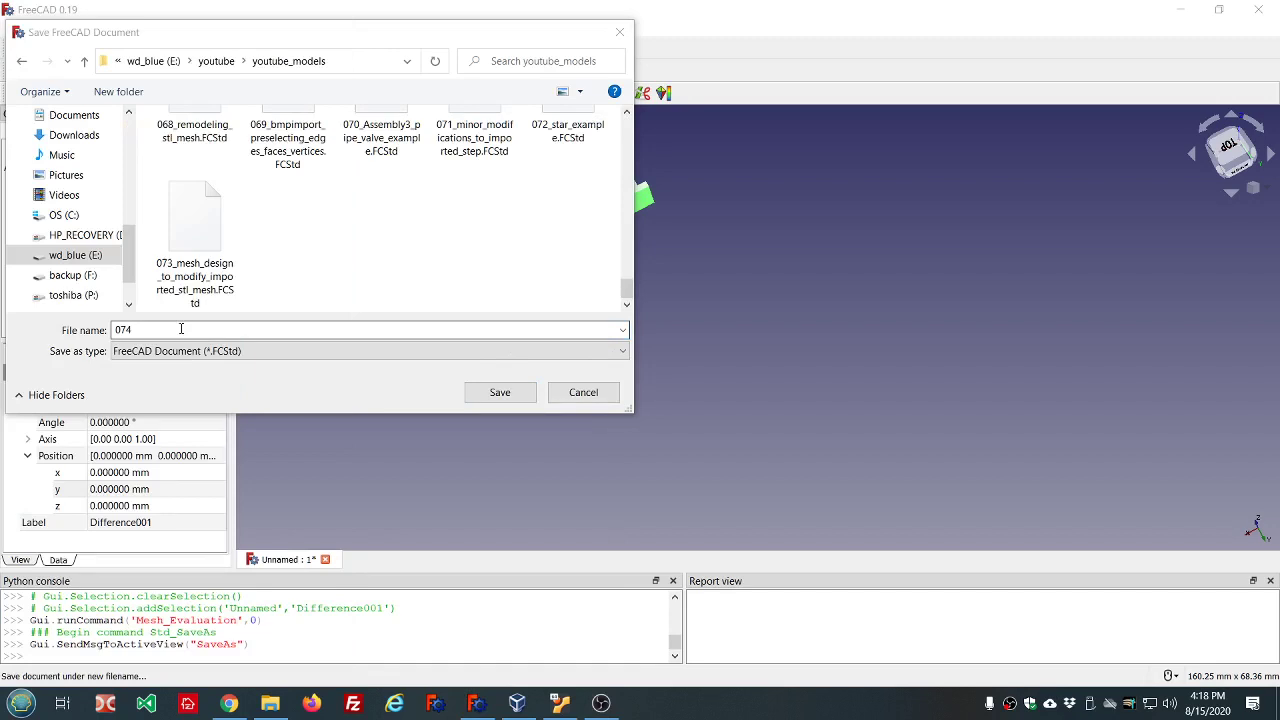
pyautogui.click(181, 329)
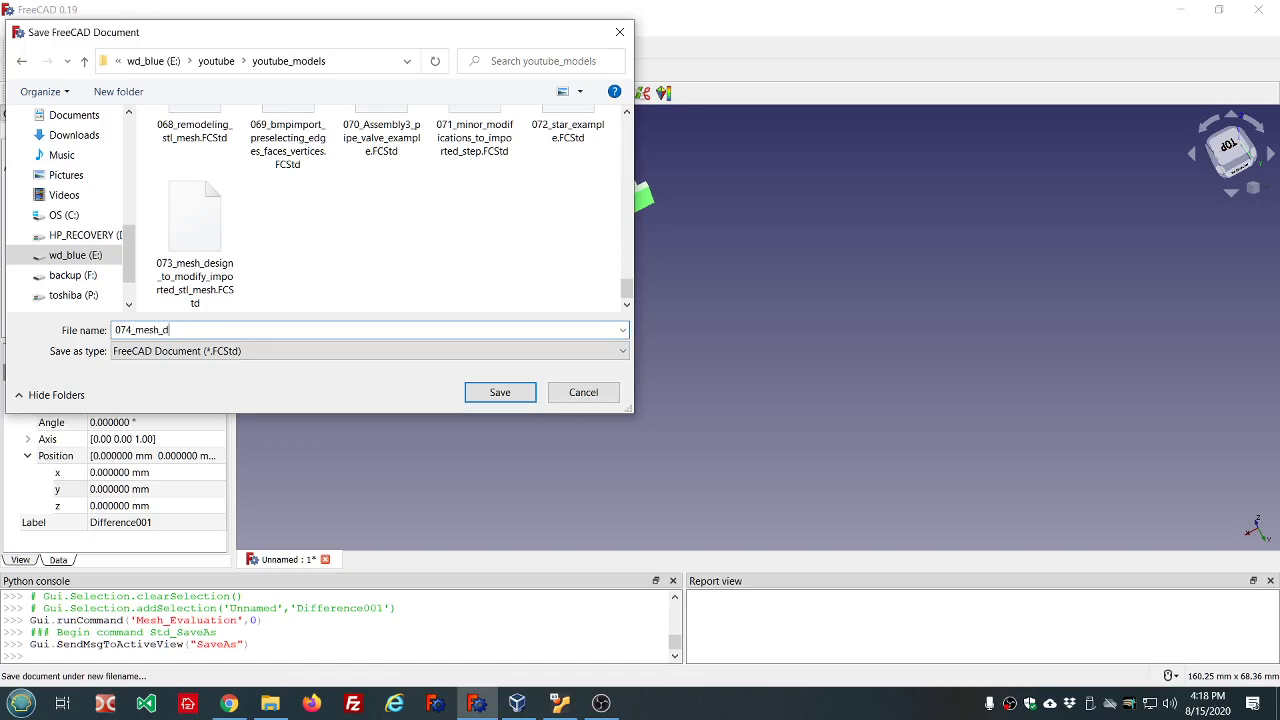
pyautogui.write('_mesh_design')
pyautogui.write('me')
pyautogui.press('Return')
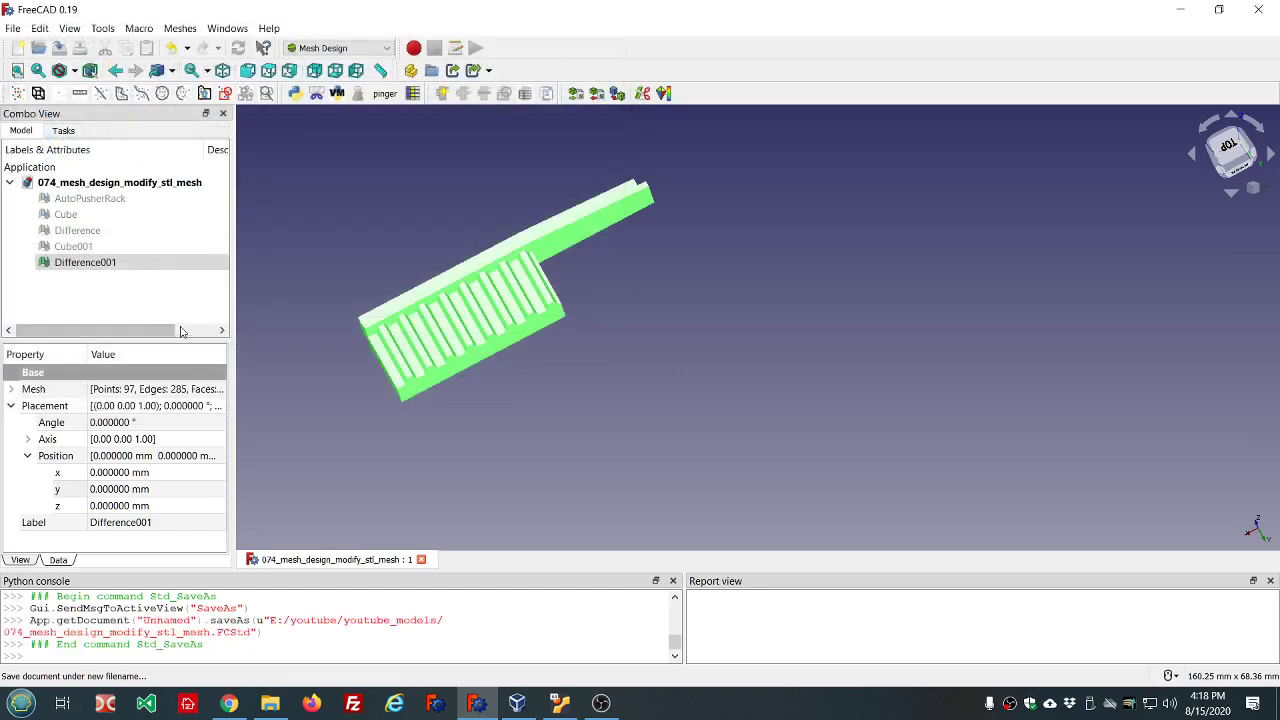
pyautogui.moveTo(631, 329); pyautogui.dragTo(571, 294, button='middle')
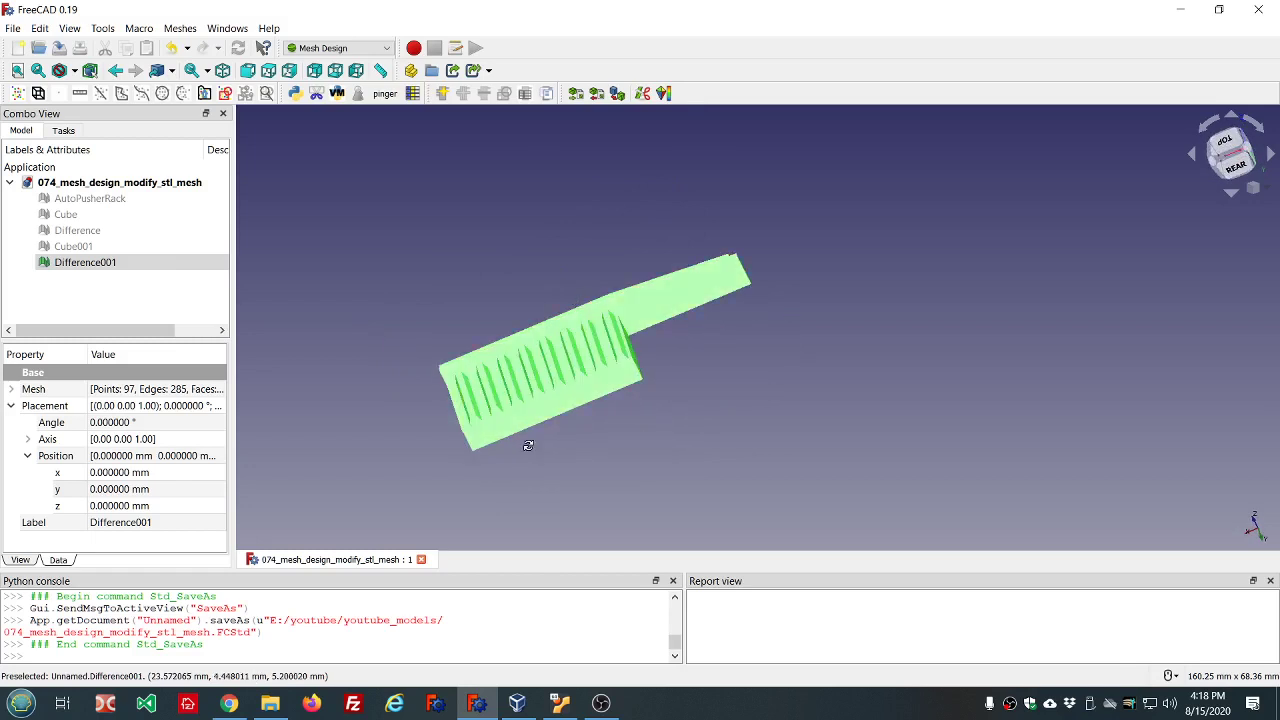
pyautogui.moveTo(528, 445); pyautogui.dragTo(513, 426, button='middle')
pyautogui.scroll(3, 554, 462)
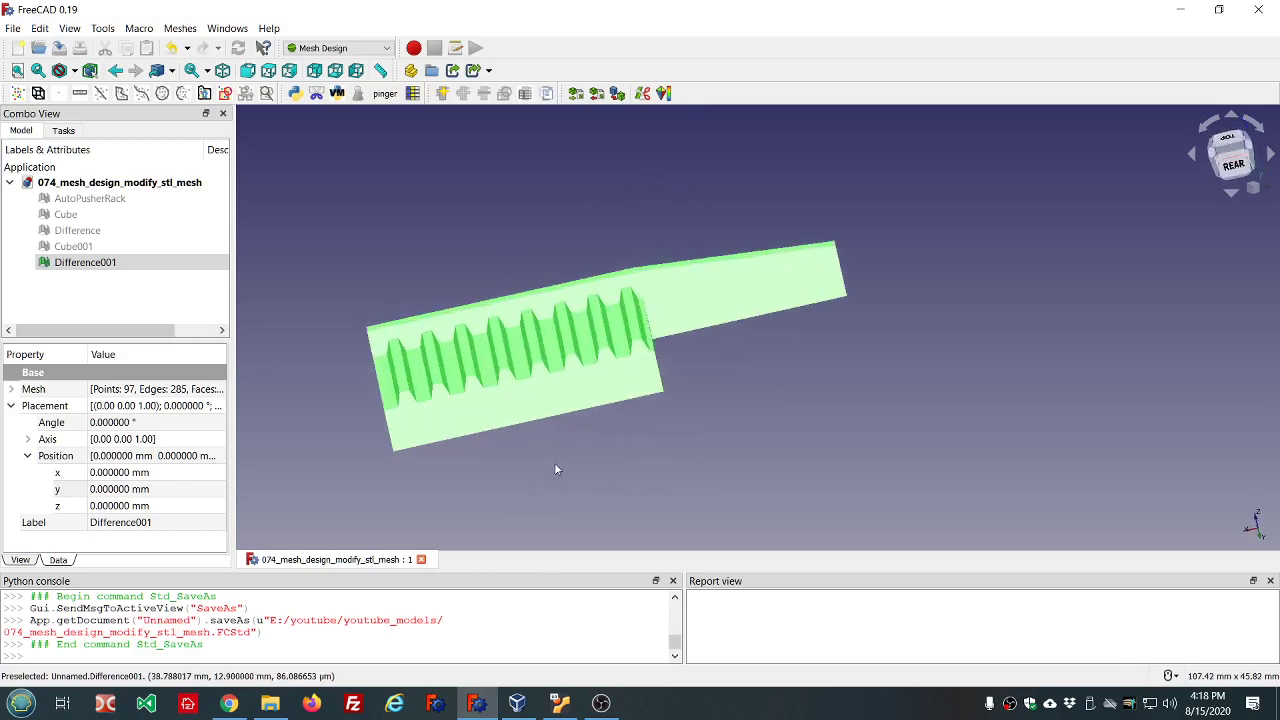
pyautogui.scroll(3, 690, 443)
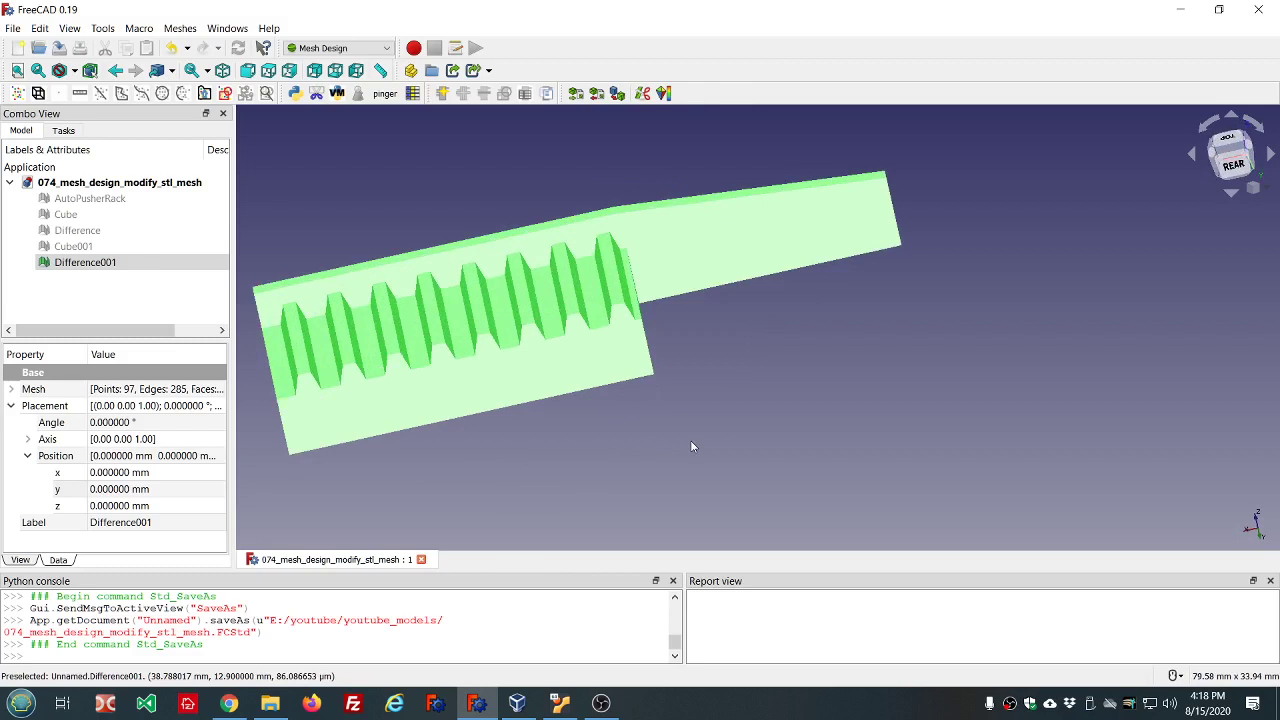